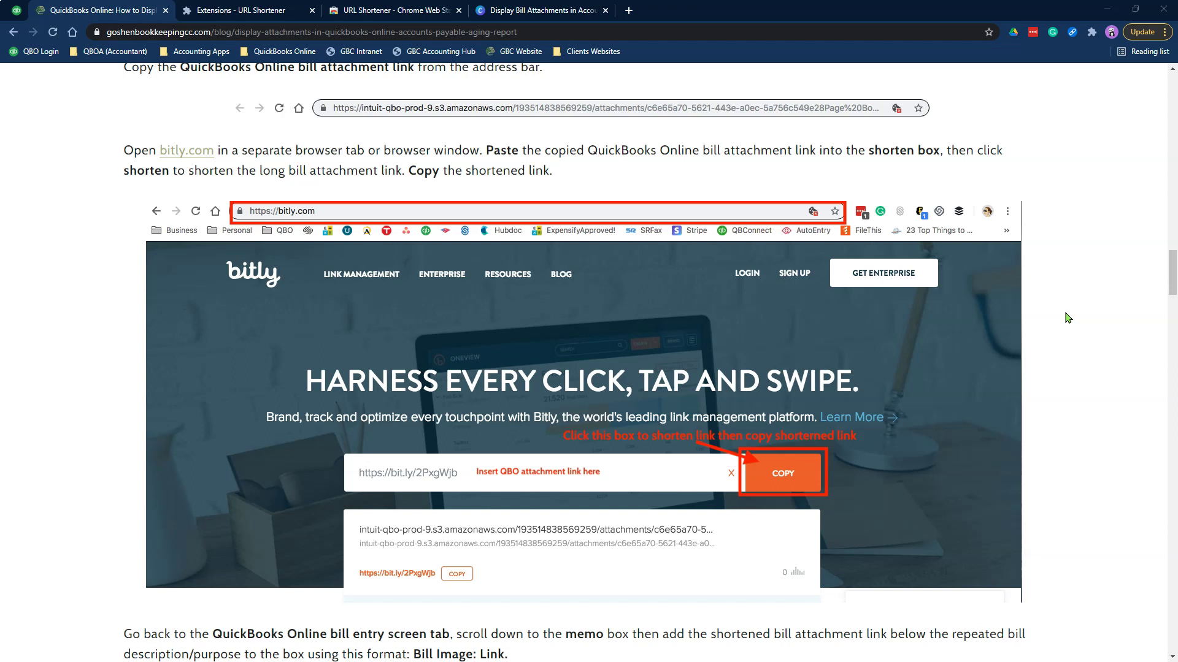
Review the blog's bill attachment steps, then go to the URL Shortener Chrome Web Store listing
{"action": "scroll", "coordinate": [1066, 344], "scroll_direction": "up", "scroll_amount": 15}
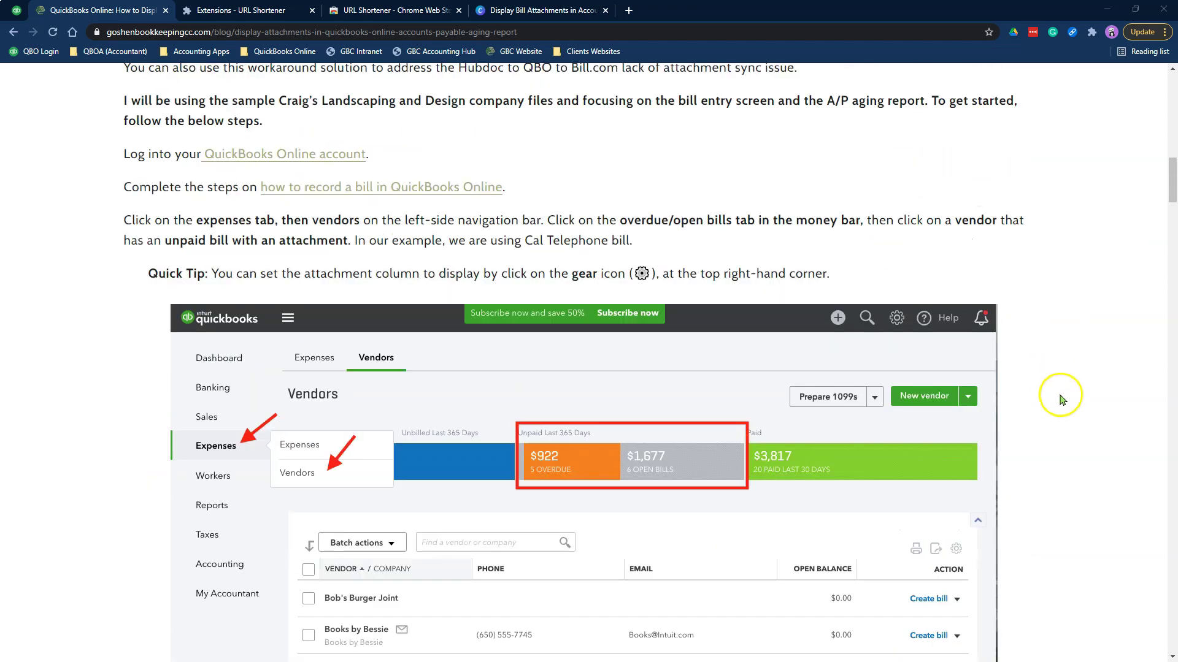
{"action": "scroll", "coordinate": [1063, 400], "scroll_direction": "up", "scroll_amount": 8}
{"action": "scroll", "coordinate": [1079, 399], "scroll_direction": "down", "scroll_amount": 20}
{"action": "scroll", "coordinate": [1096, 412], "scroll_direction": "down", "scroll_amount": 2}
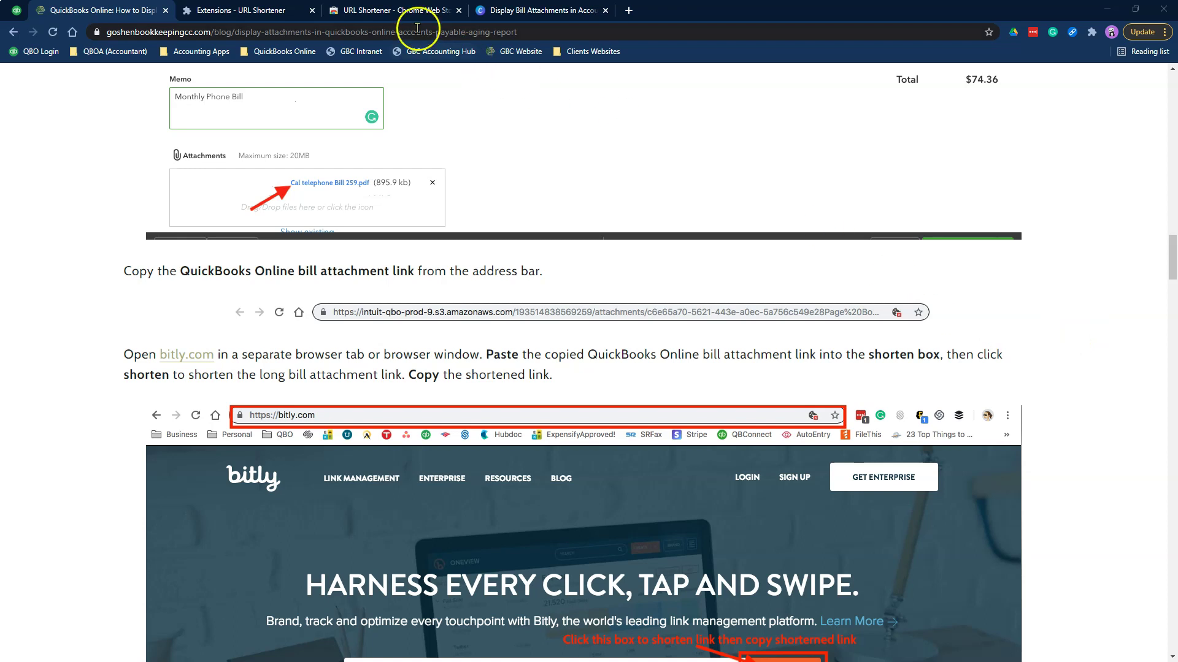
{"action": "left_click", "coordinate": [380, 12]}
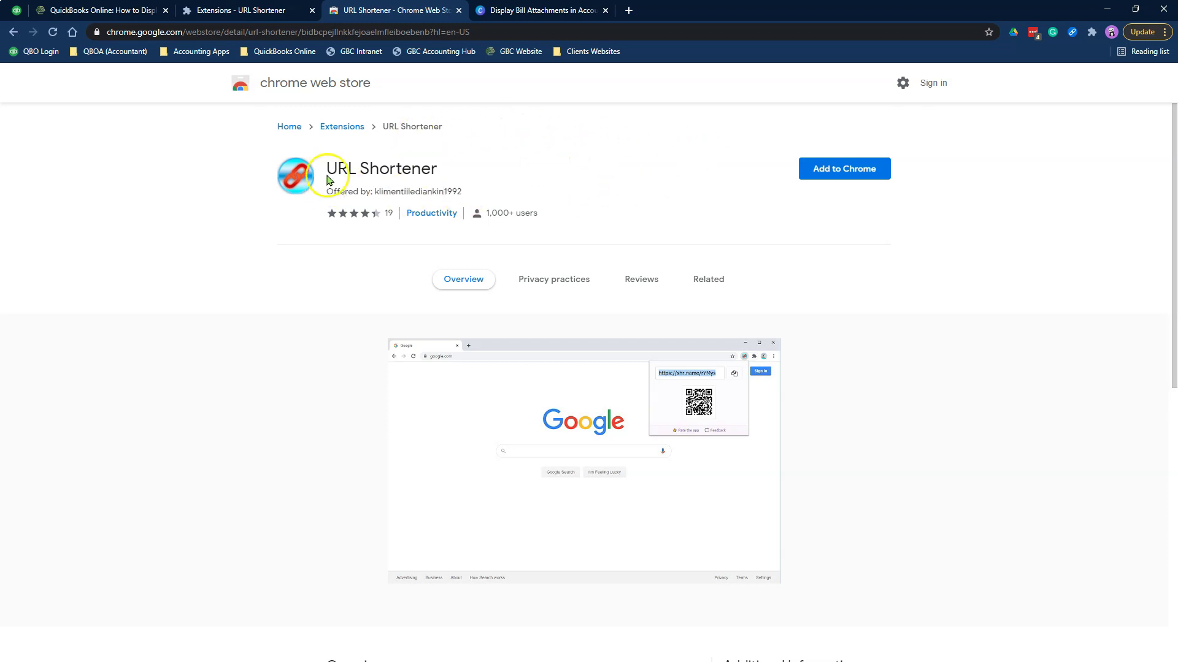
Copy the URL Shortener listing's web address and view its privacy practices section
{"action": "left_click_drag", "start_coordinate": [323, 169], "coordinate": [461, 175]}
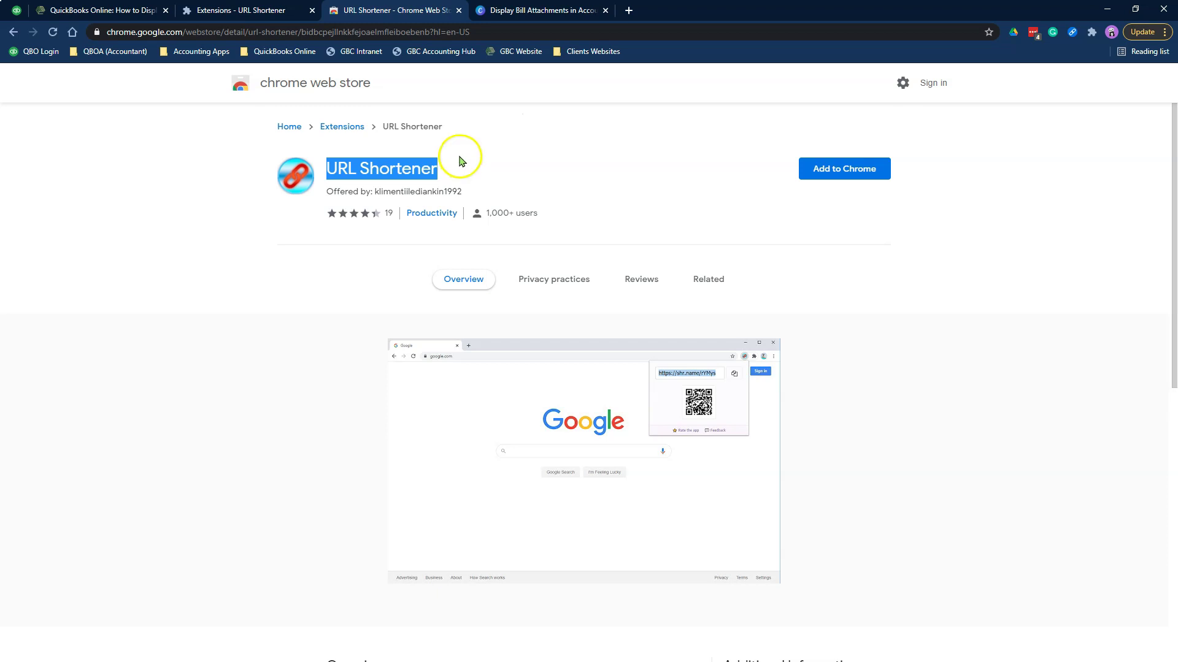
{"action": "left_click", "coordinate": [374, 32]}
{"action": "right_click", "coordinate": [374, 34]}
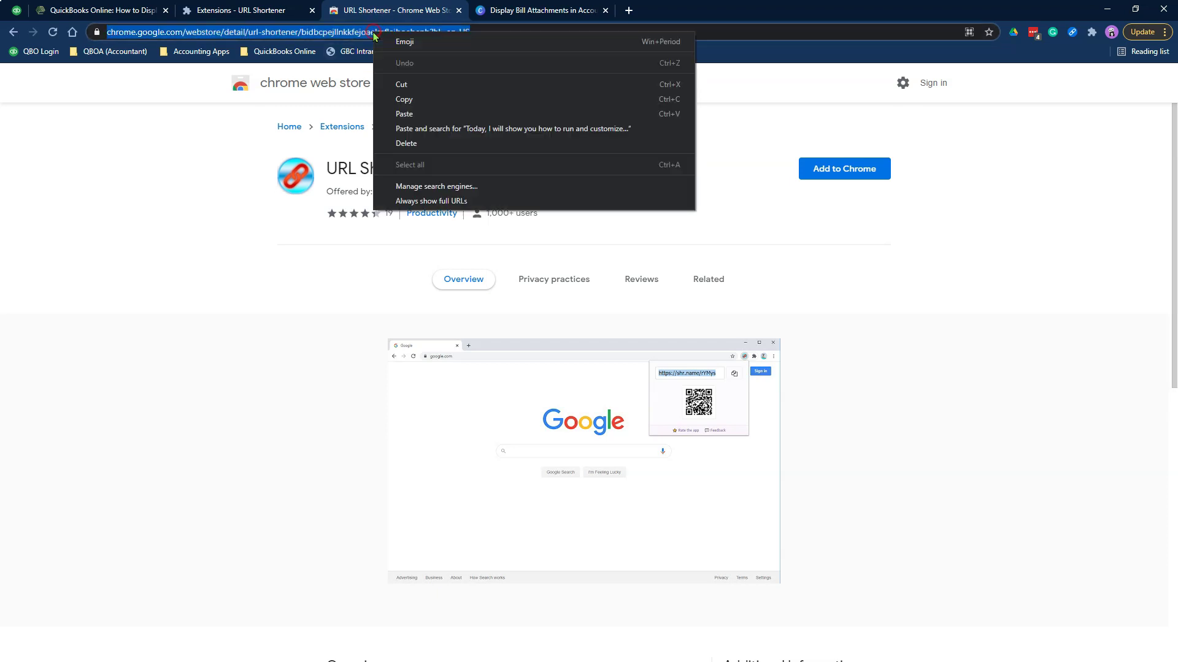
{"action": "left_click", "coordinate": [429, 96]}
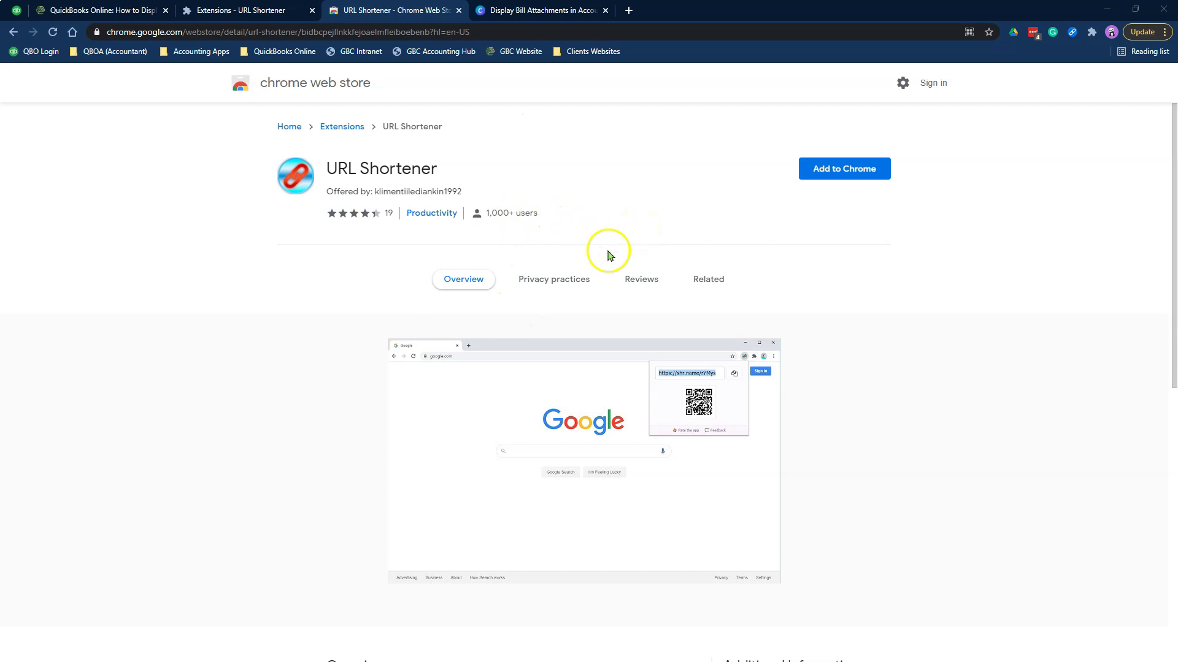
{"action": "left_click", "coordinate": [569, 281]}
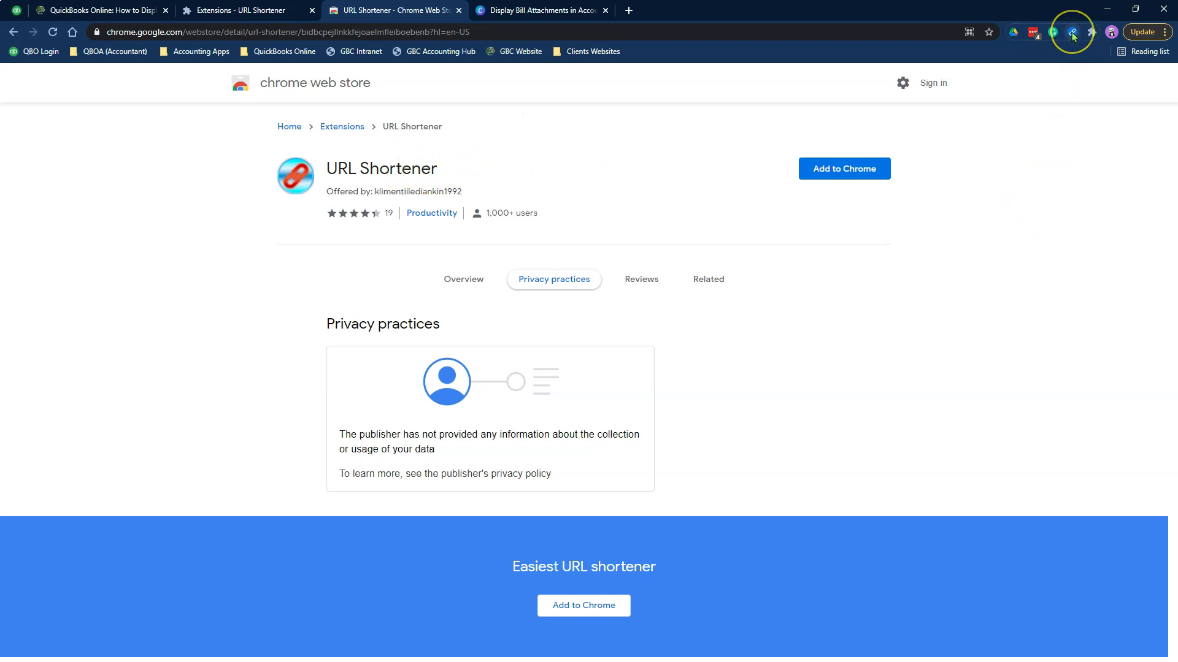
Search the store's Extensions category for 'URL' shortener extensions
{"action": "left_click", "coordinate": [347, 128]}
{"action": "left_click", "coordinate": [316, 129]}
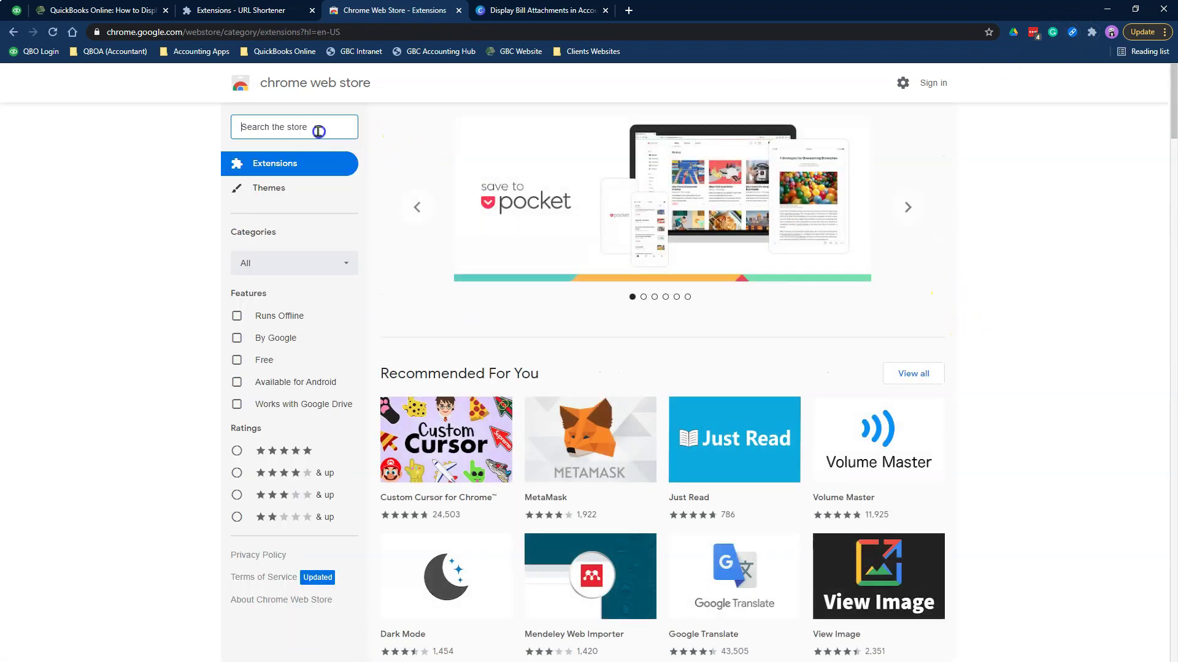
{"action": "type", "text": "URL"}
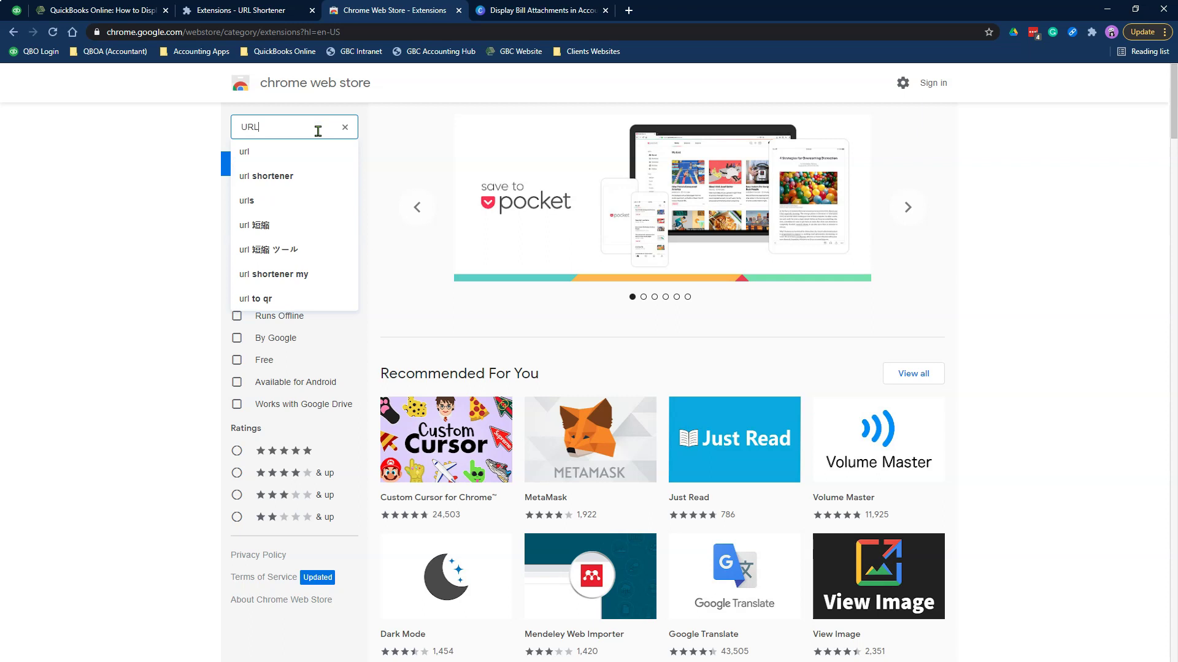
{"action": "left_click", "coordinate": [295, 177]}
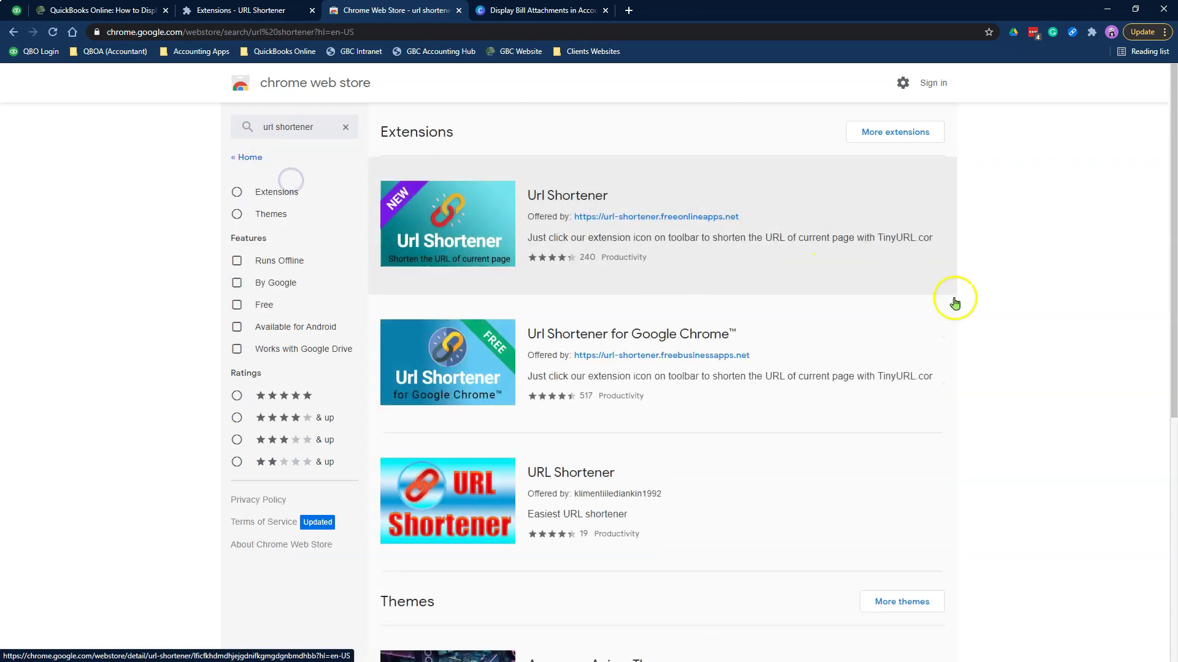
Browse the results and shorten the results page address into a TinyURL link with QR code
{"action": "scroll", "coordinate": [1007, 339], "scroll_direction": "down", "scroll_amount": 3}
{"action": "scroll", "coordinate": [1007, 331], "scroll_direction": "up", "scroll_amount": 3}
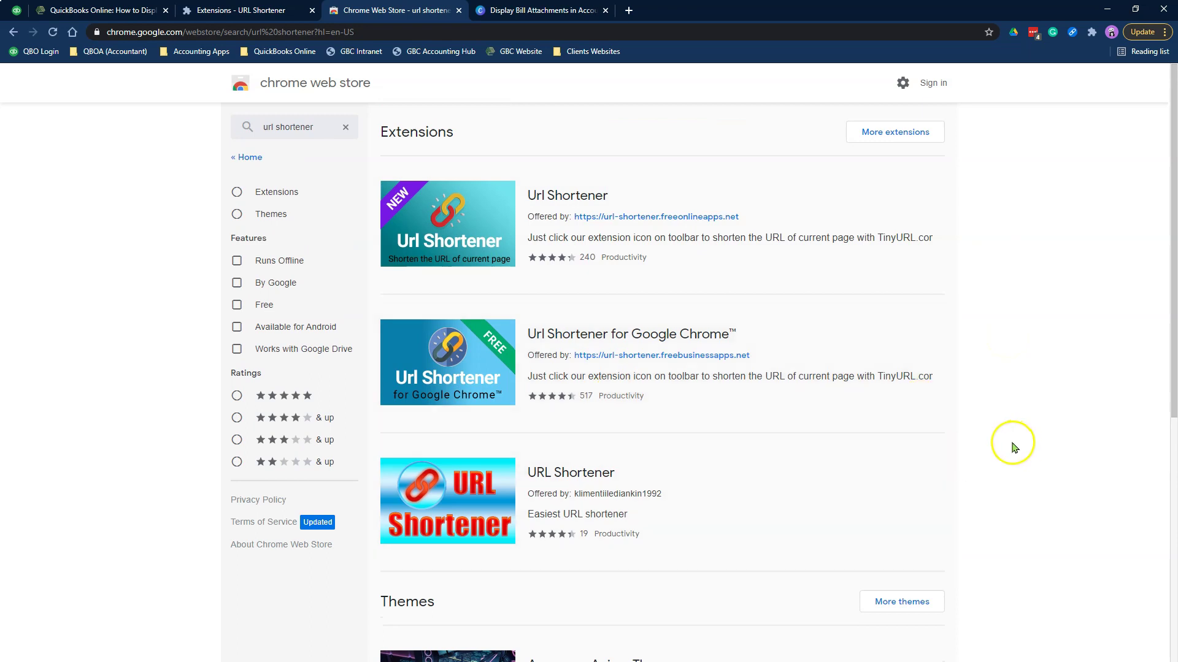
{"action": "scroll", "coordinate": [1004, 445], "scroll_direction": "down", "scroll_amount": 2}
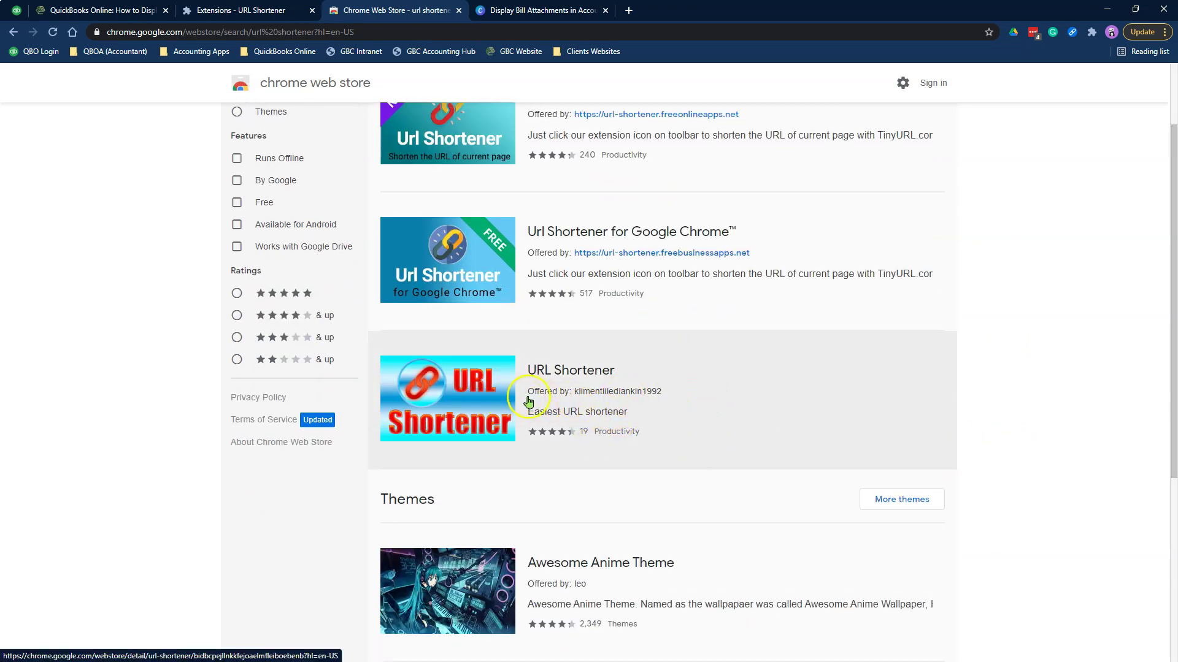
{"action": "scroll", "coordinate": [732, 414], "scroll_direction": "down", "scroll_amount": 2}
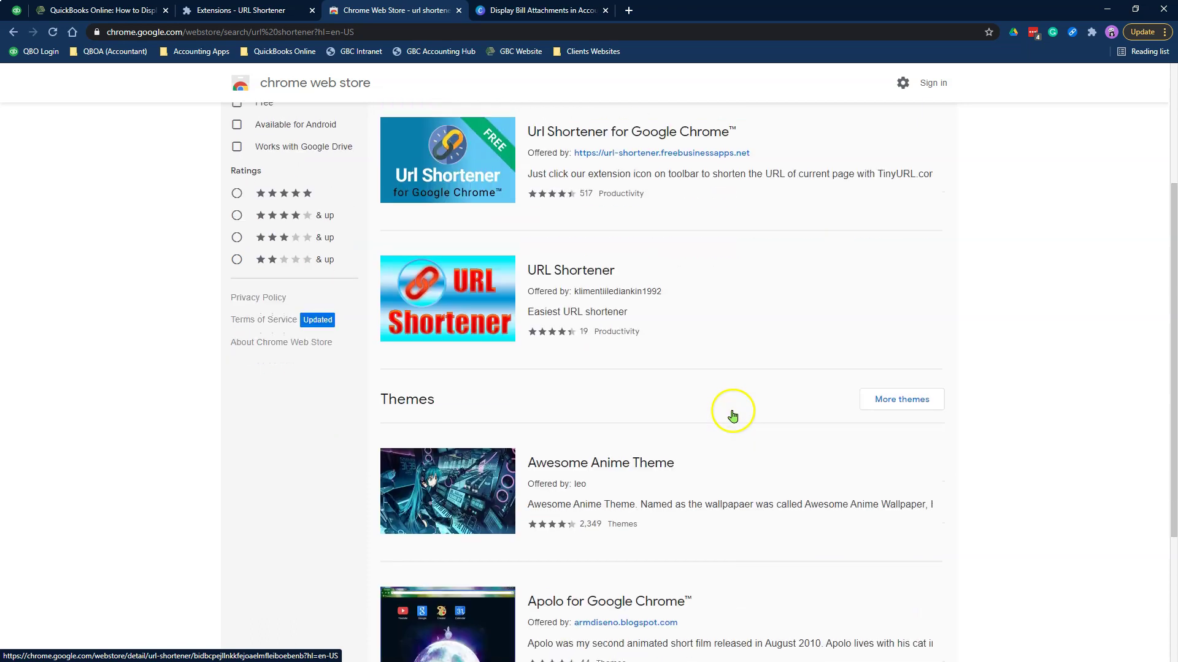
{"action": "scroll", "coordinate": [733, 415], "scroll_direction": "up", "scroll_amount": 2}
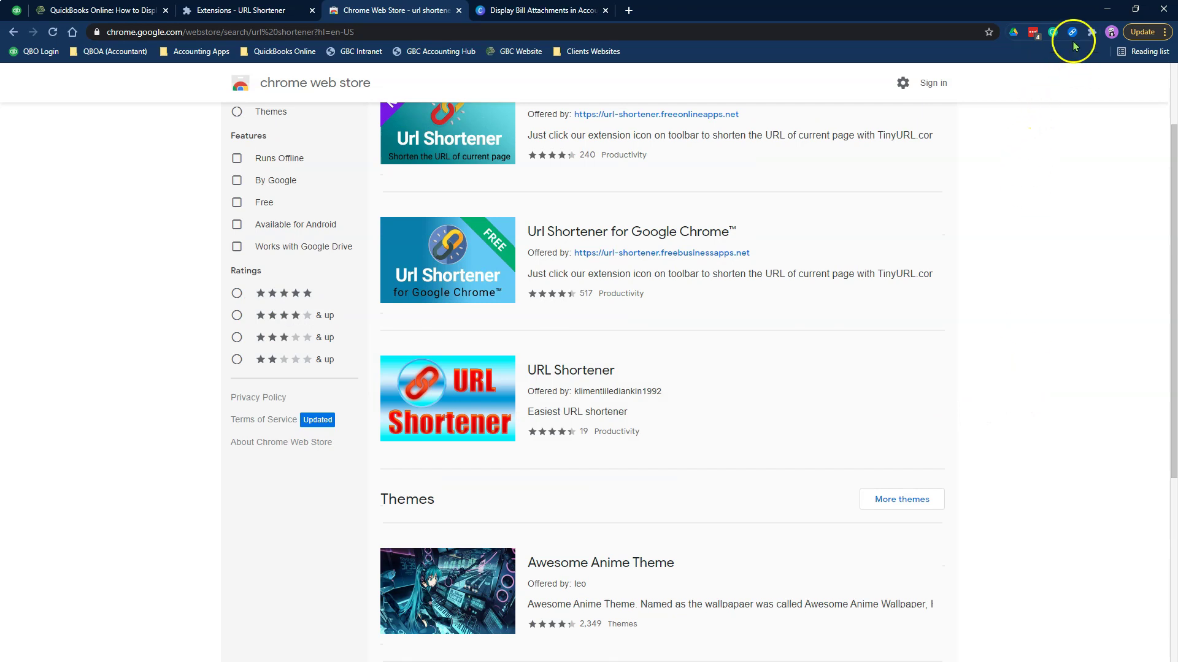
{"action": "left_click", "coordinate": [1072, 35]}
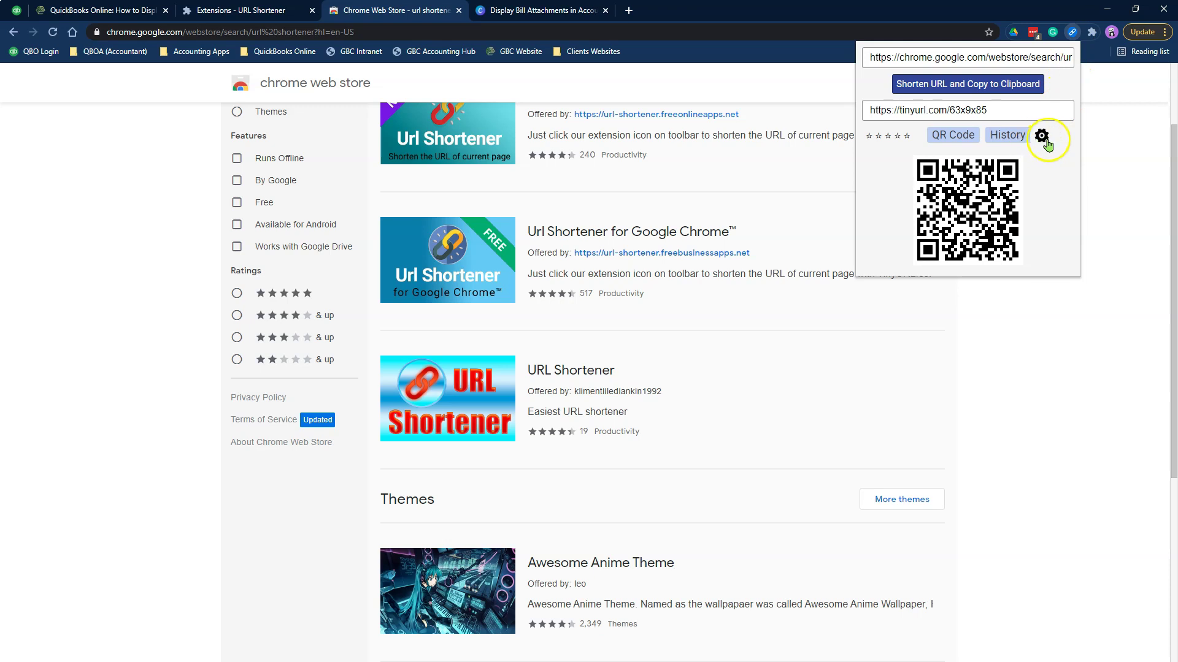
In the extension settings, try bit.ly, reselect tinyurl.com as the shortener, and save
{"action": "left_click", "coordinate": [1042, 136]}
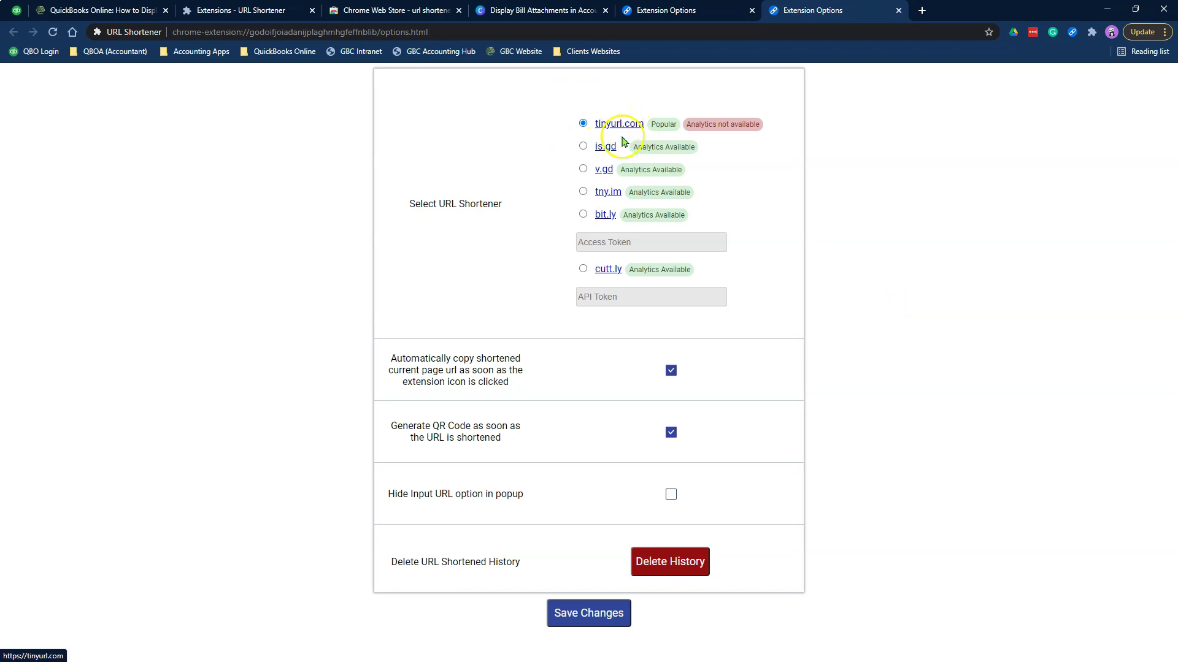
{"action": "left_click", "coordinate": [609, 133]}
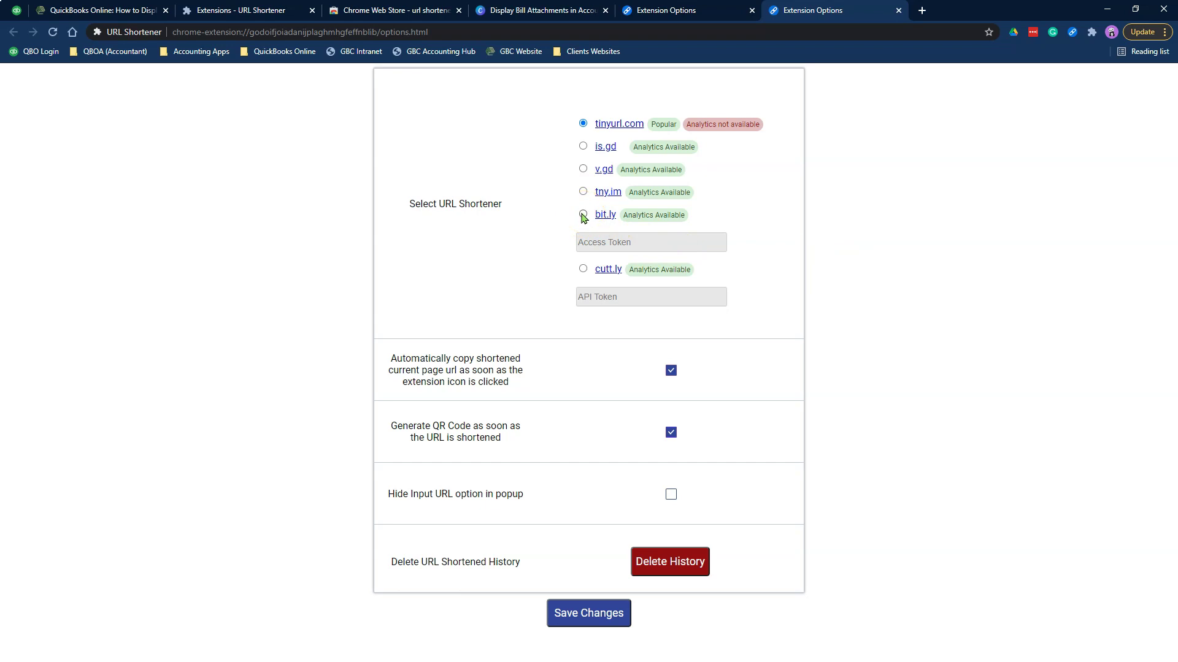
{"action": "left_click", "coordinate": [583, 215]}
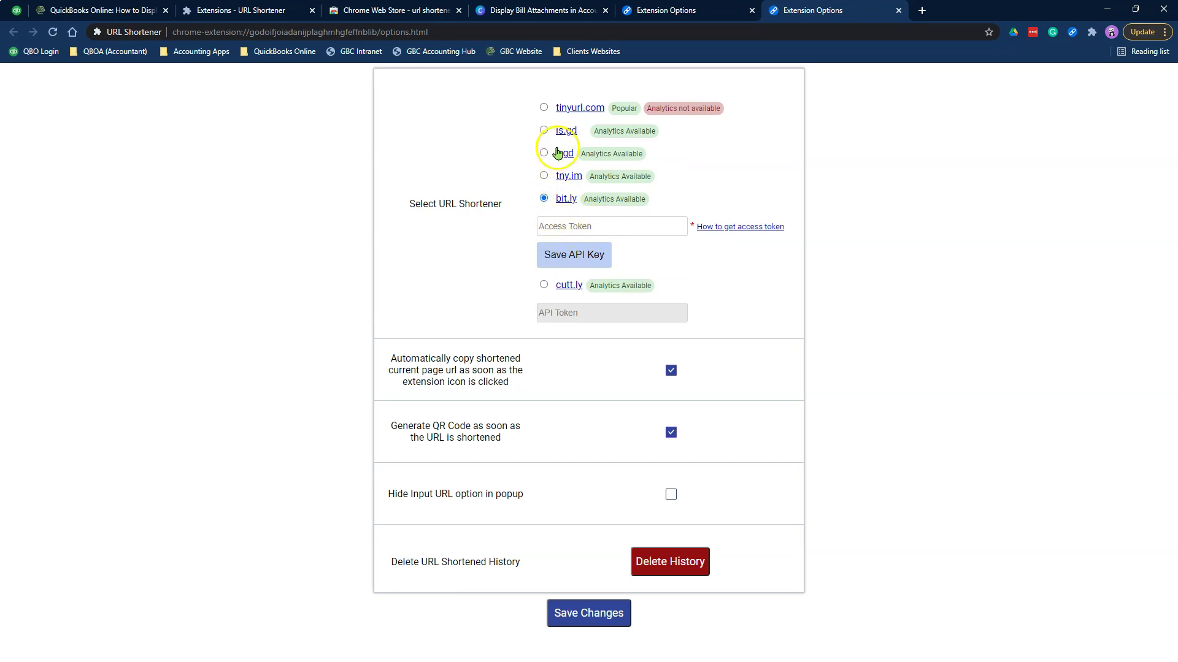
{"action": "left_click", "coordinate": [543, 109]}
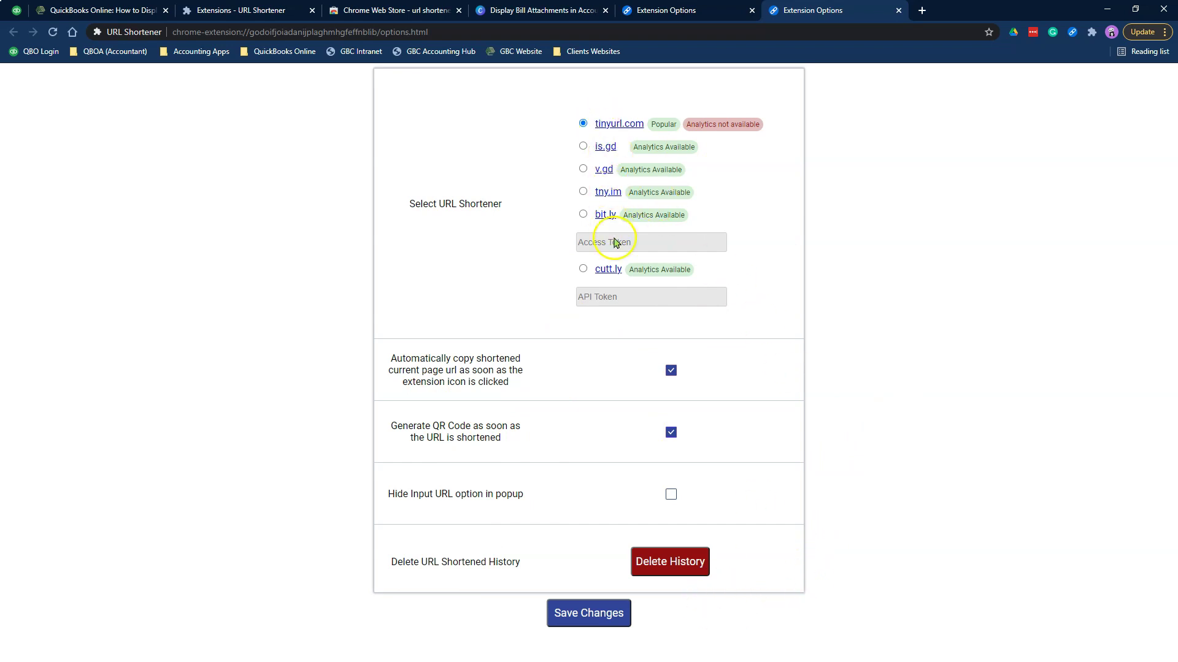
{"action": "left_click", "coordinate": [584, 614]}
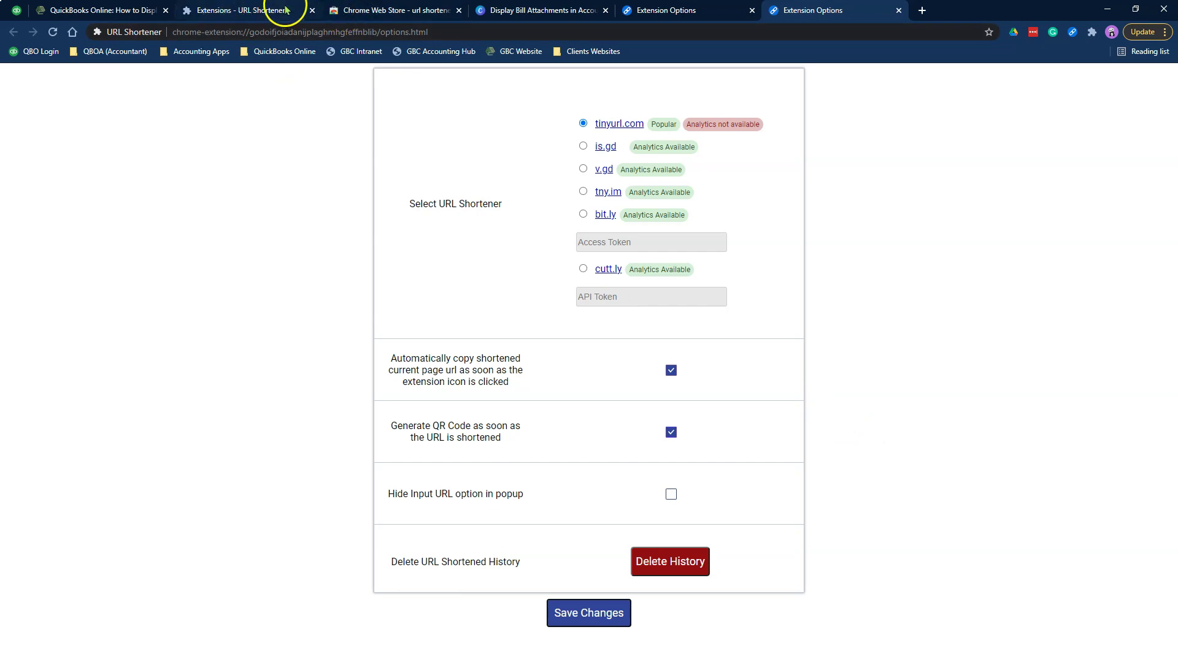
In QuickBooks Online Expenses, start a new bill
{"action": "left_click", "coordinate": [37, 10]}
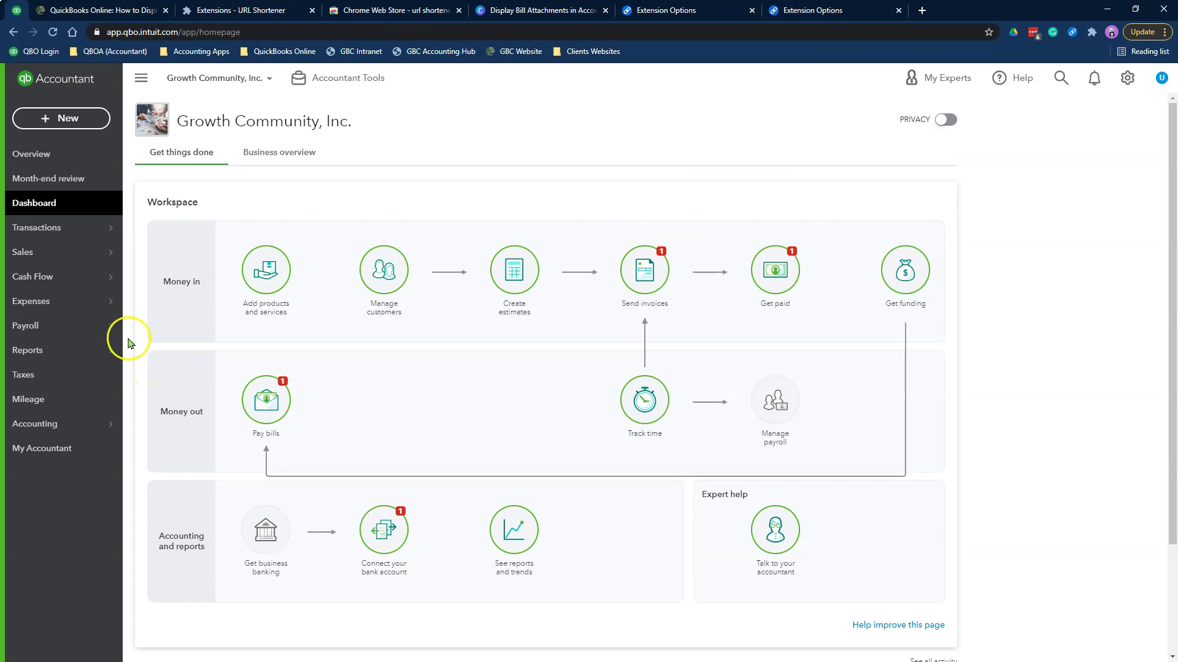
{"action": "left_click", "coordinate": [84, 301]}
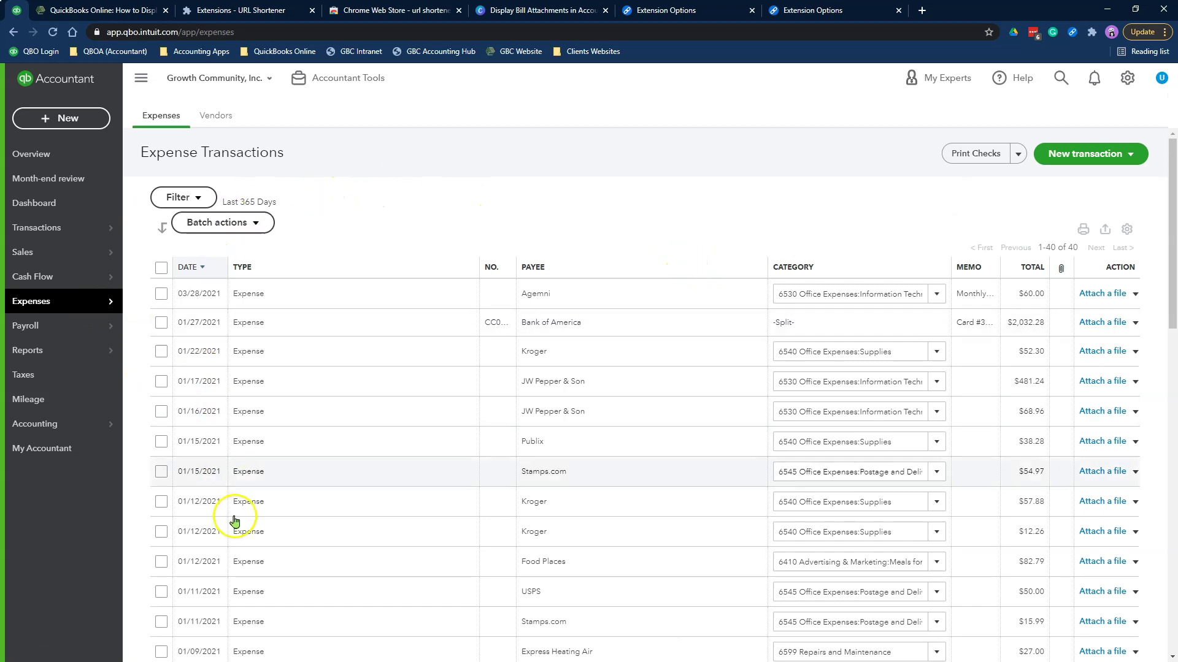
{"action": "scroll", "coordinate": [376, 516], "scroll_direction": "down", "scroll_amount": 8}
{"action": "scroll", "coordinate": [376, 516], "scroll_direction": "up", "scroll_amount": 8}
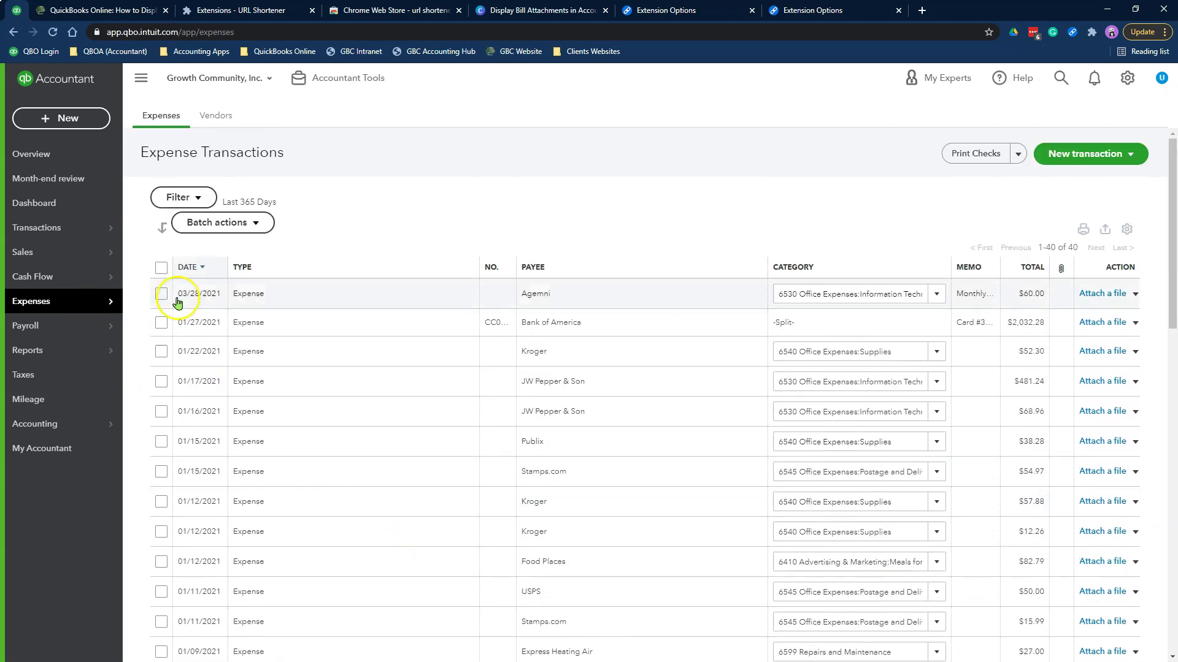
{"action": "left_click", "coordinate": [55, 118]}
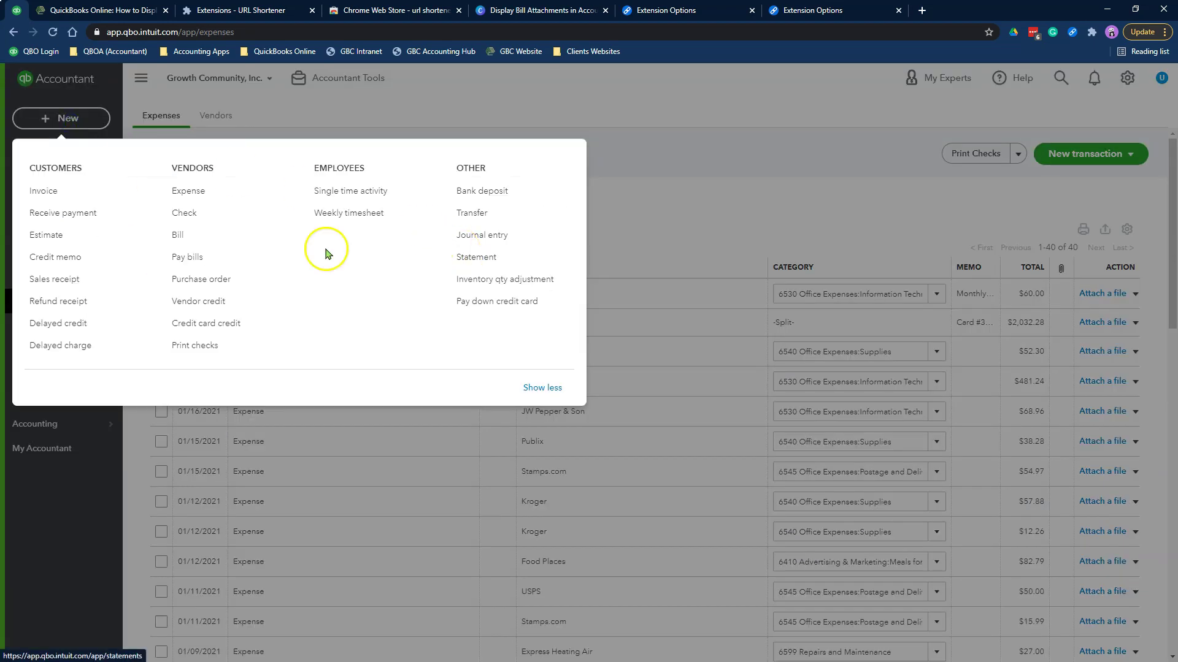
{"action": "left_click", "coordinate": [276, 235]}
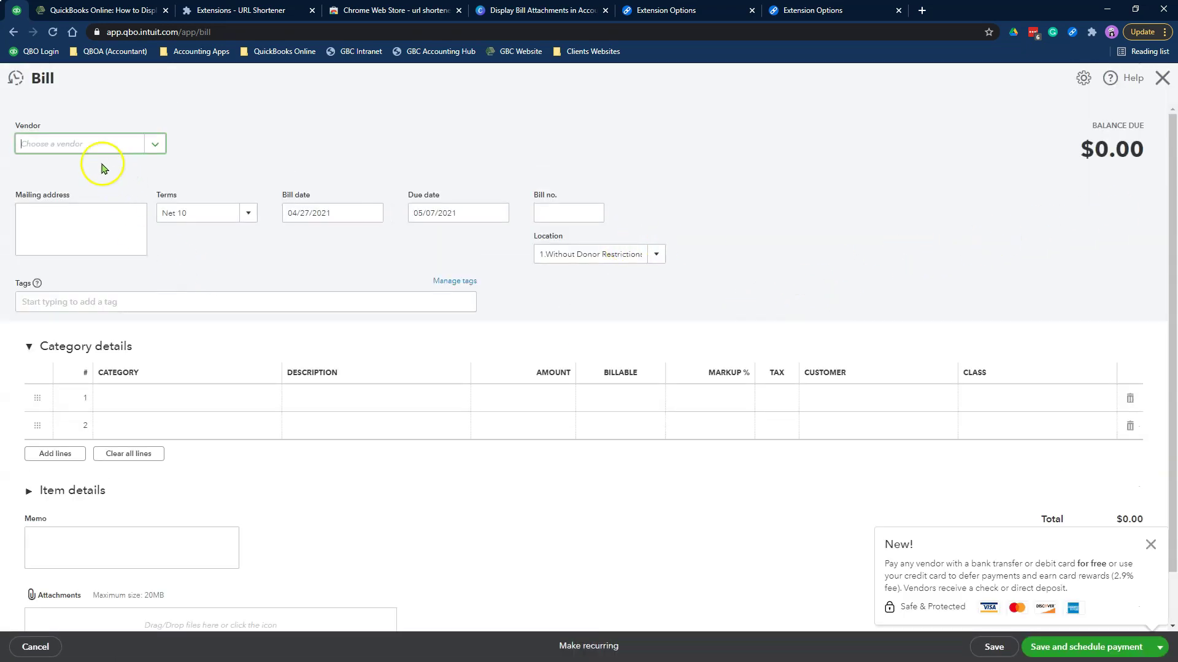
Choose vendor A Company and enter bill number 12356
{"action": "left_click", "coordinate": [92, 145]}
{"action": "left_click", "coordinate": [119, 201]}
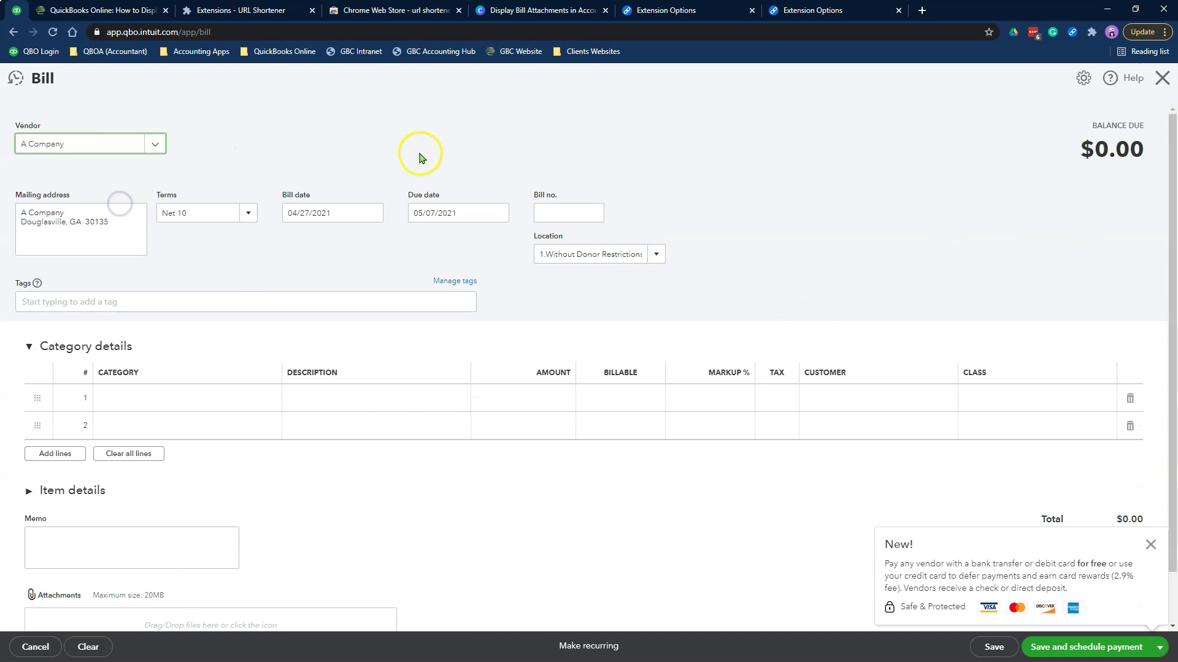
{"action": "scroll", "coordinate": [297, 242], "scroll_direction": "down", "scroll_amount": 1}
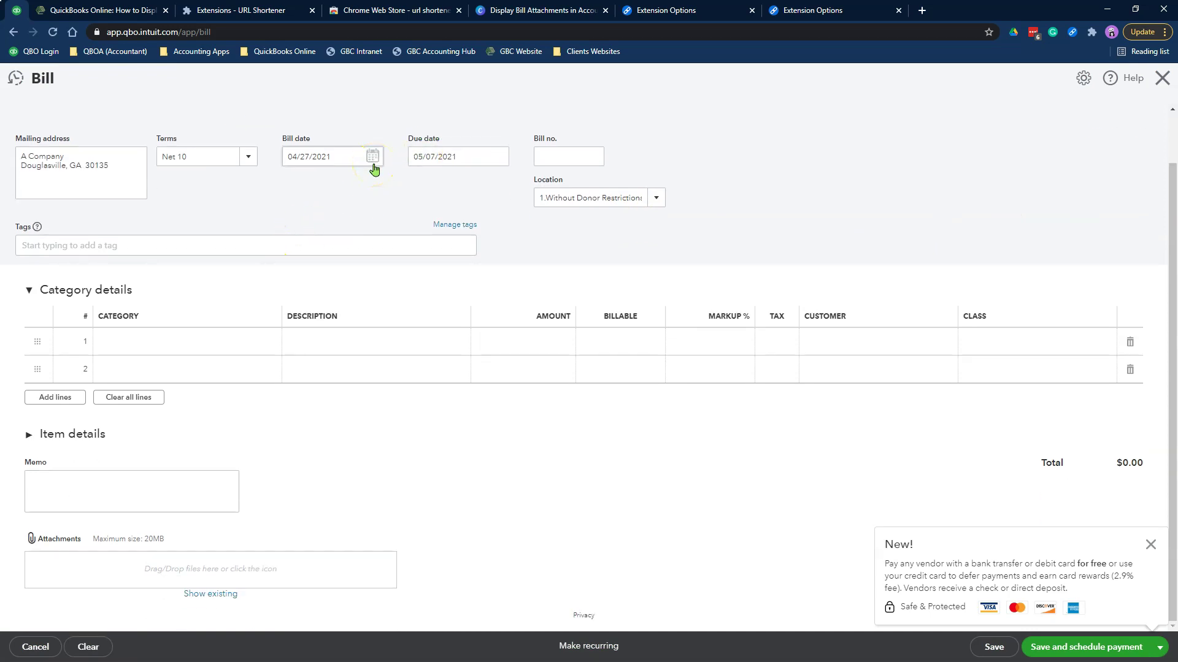
{"action": "left_click", "coordinate": [552, 158]}
{"action": "type", "text": "123456"}
Search categories for line 1, then cancel the new account dialog, leaving the category empty
{"action": "left_click", "coordinate": [736, 458]}
{"action": "left_click", "coordinate": [313, 347]}
{"action": "type", "text": "supp"}
{"action": "key", "text": "BackSpace"}
{"action": "key", "text": "BackSpace"}
{"action": "key", "text": "BackSpace"}
{"action": "key", "text": "BackSpace"}
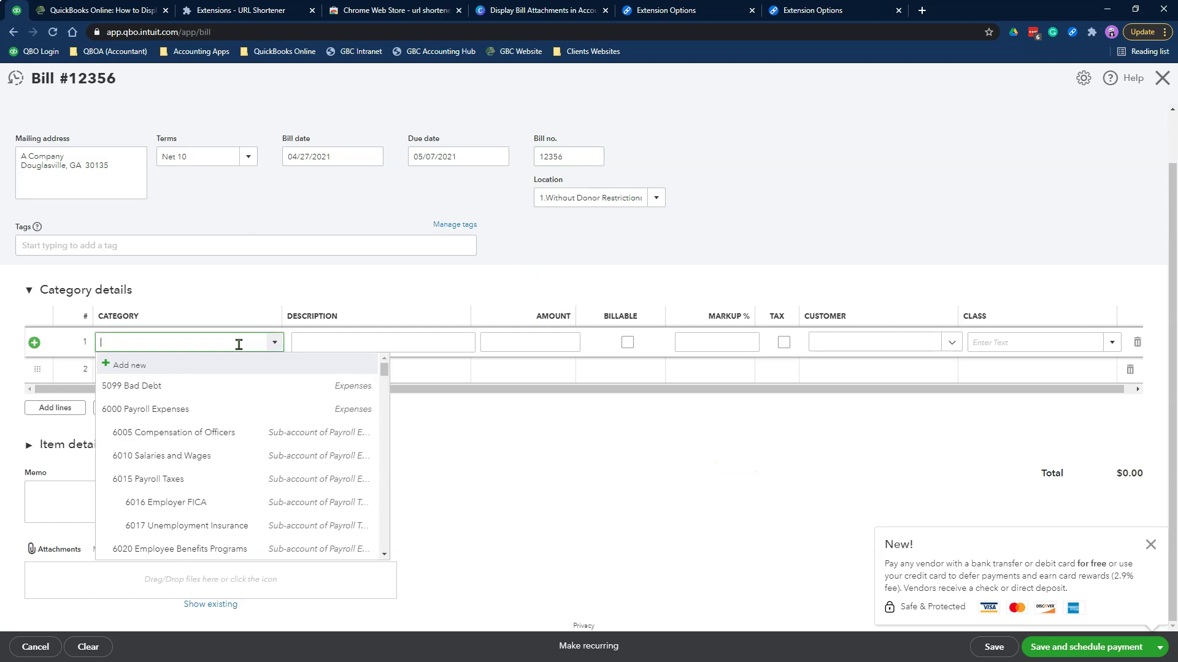
{"action": "type", "text": "cred"}
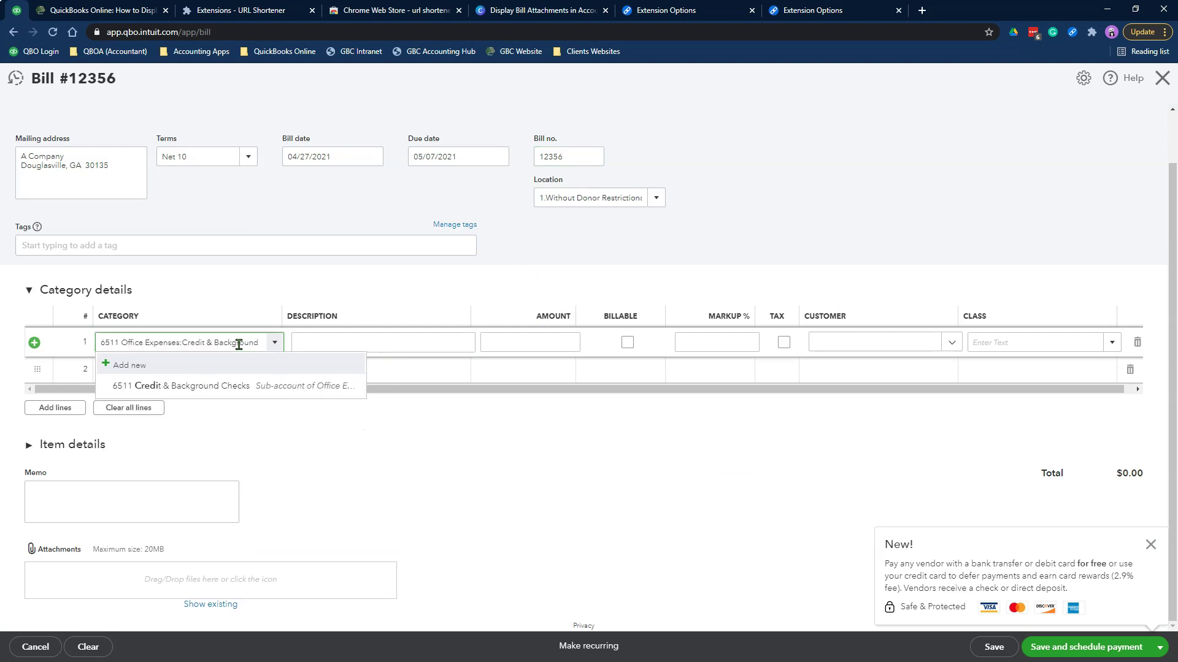
{"action": "left_click", "coordinate": [350, 380]}
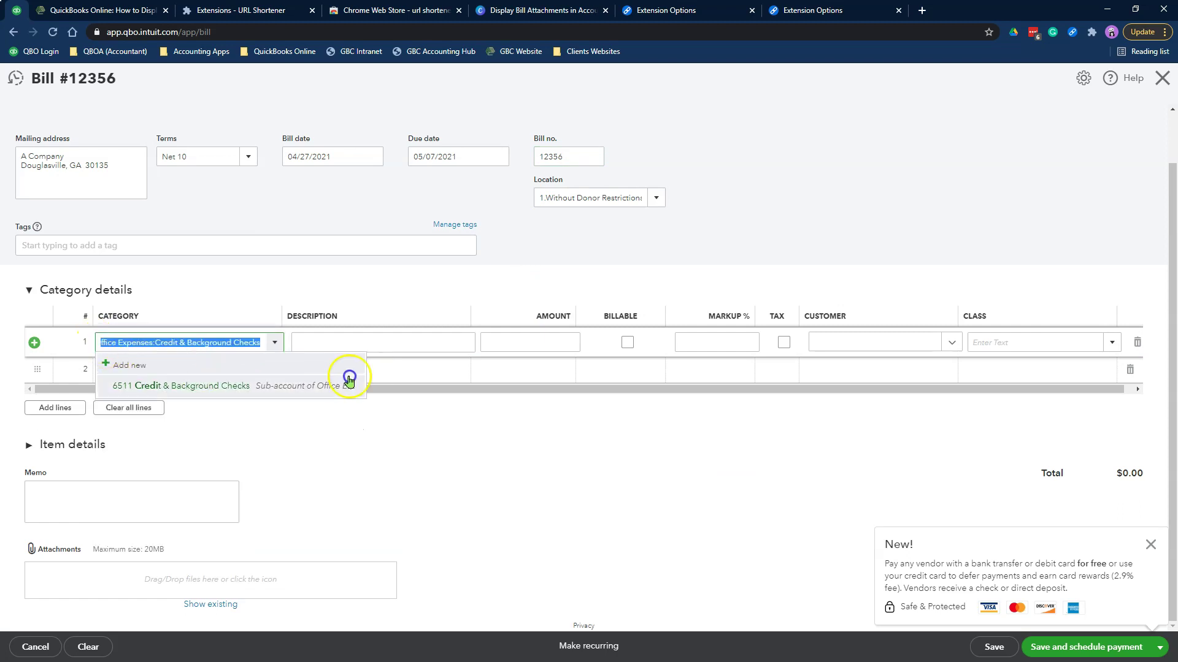
{"action": "left_click", "coordinate": [218, 344]}
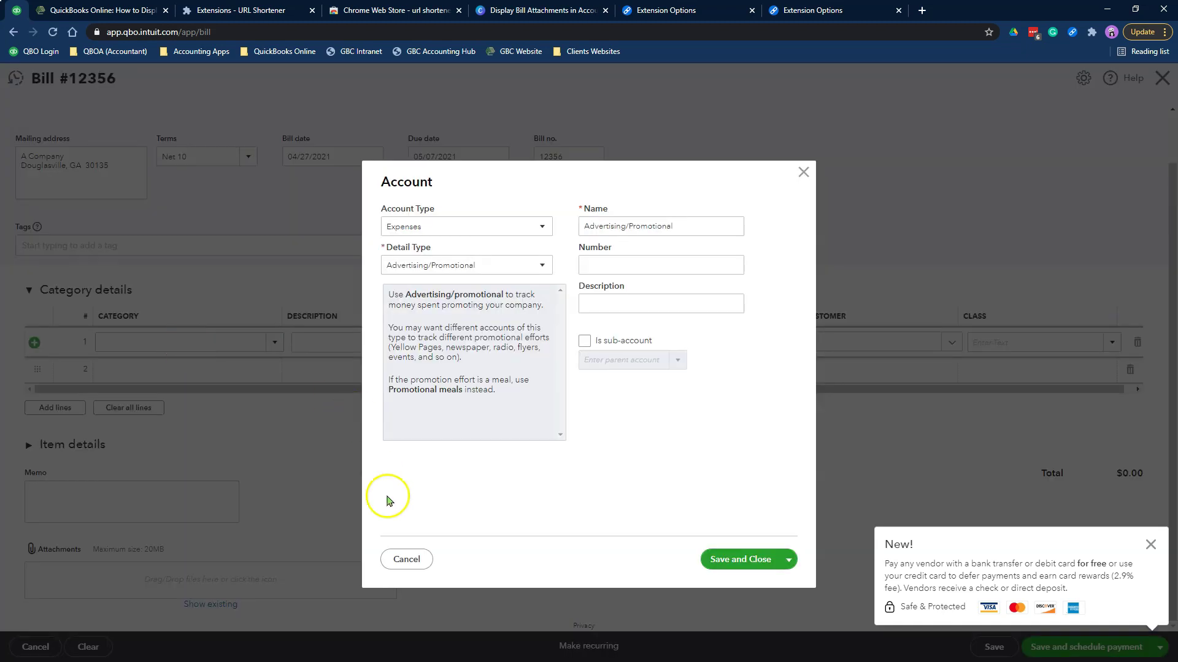
{"action": "left_click", "coordinate": [390, 559]}
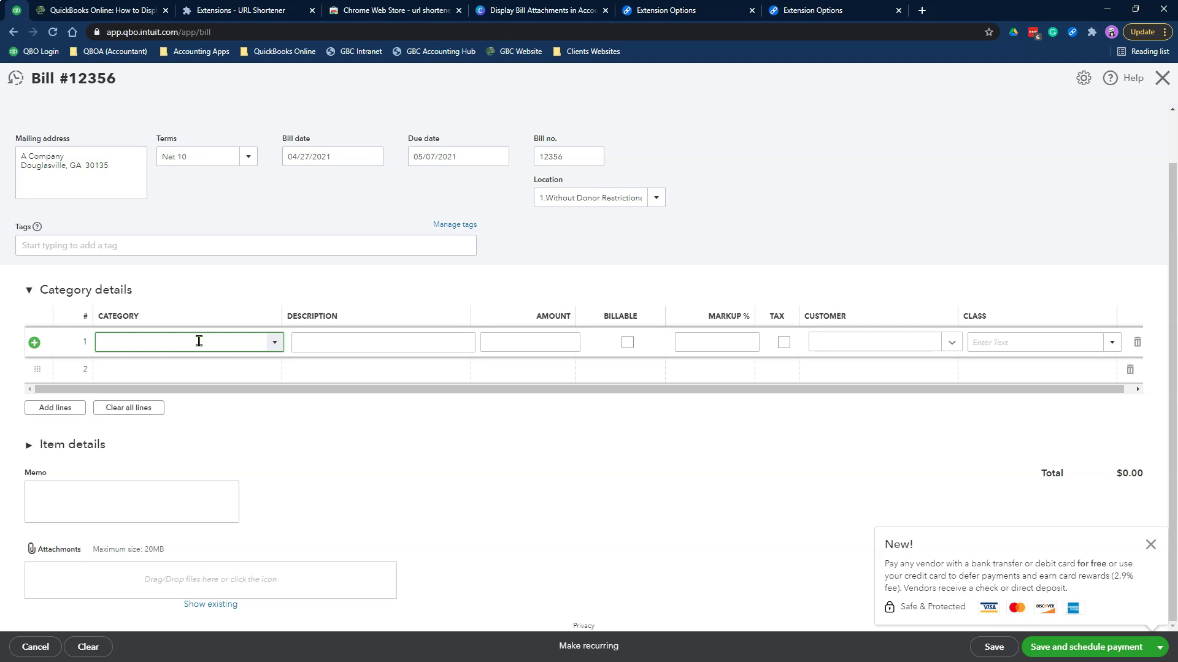
Fill line 1: 6540 Office Expenses:Supplies, 'office supplies', 3,000.00, class Store 1
{"action": "type", "text": "supp"}
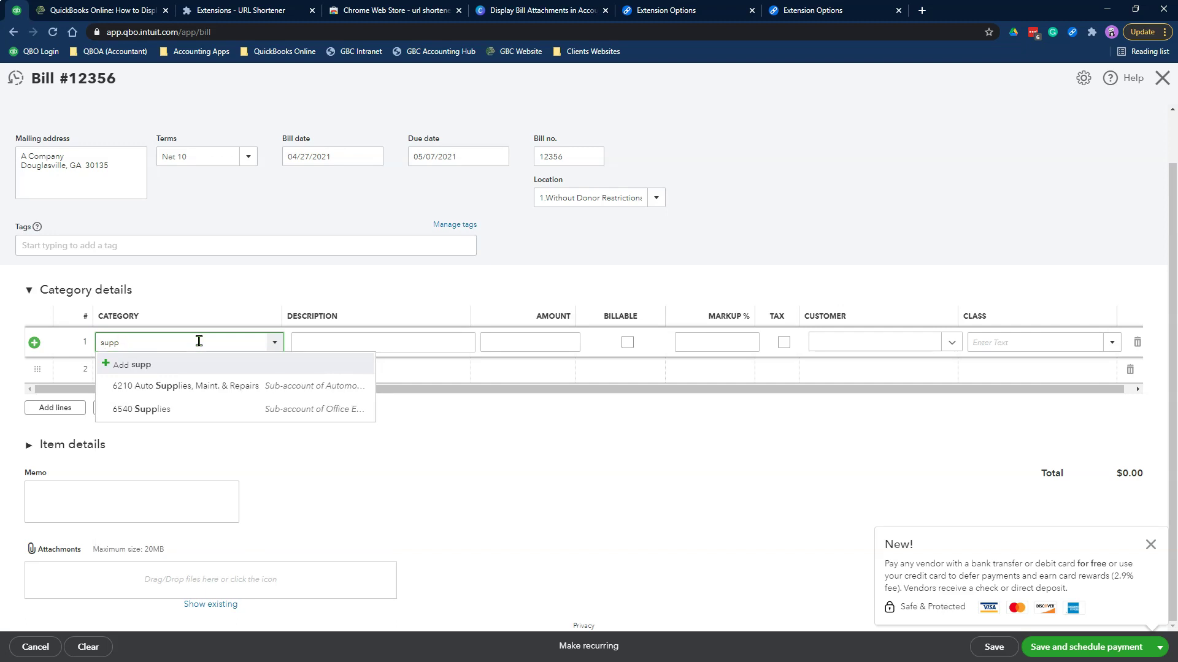
{"action": "left_click", "coordinate": [200, 407]}
{"action": "left_click", "coordinate": [386, 337]}
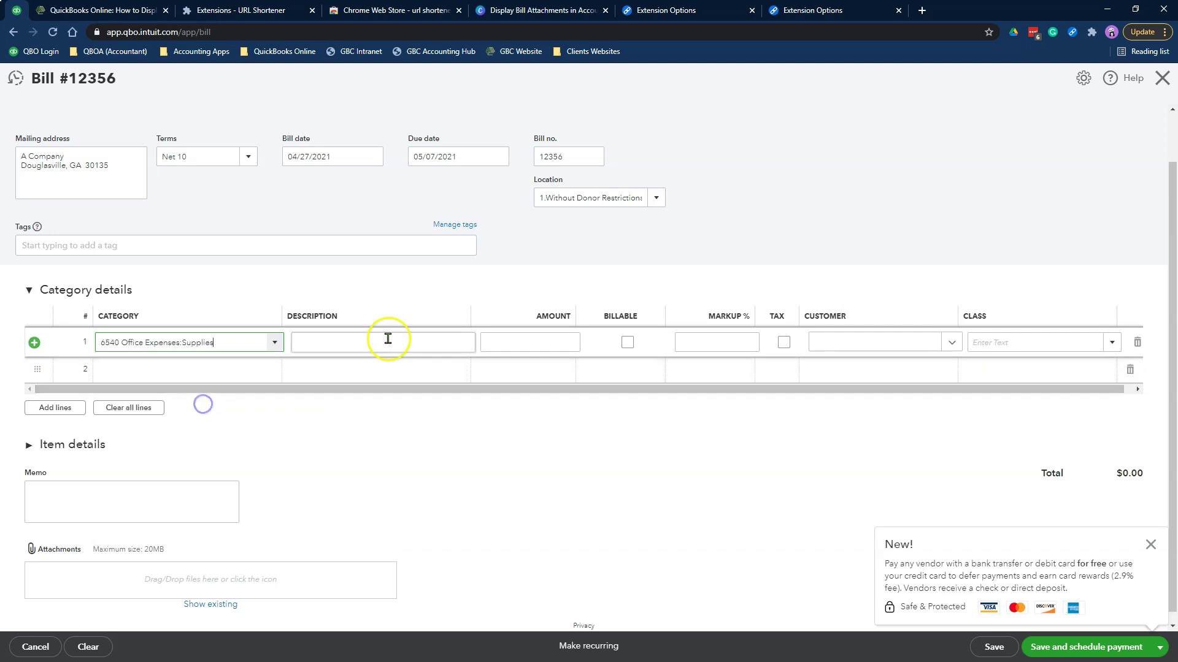
{"action": "type", "text": "office supplies"}
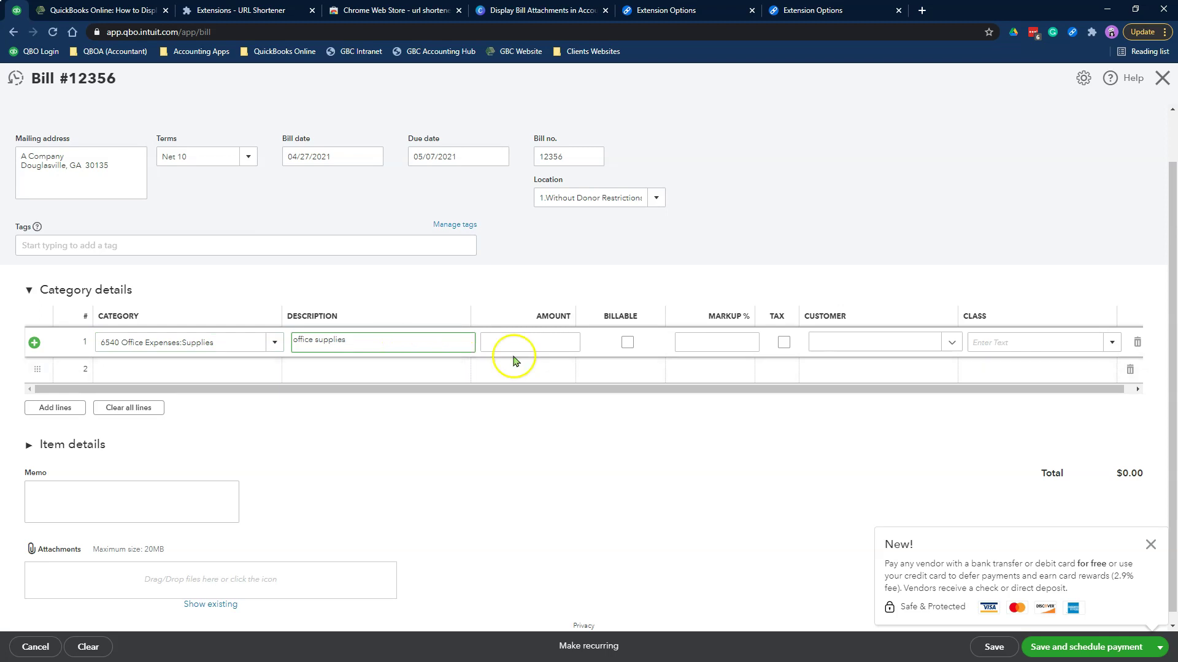
{"action": "left_click", "coordinate": [519, 340]}
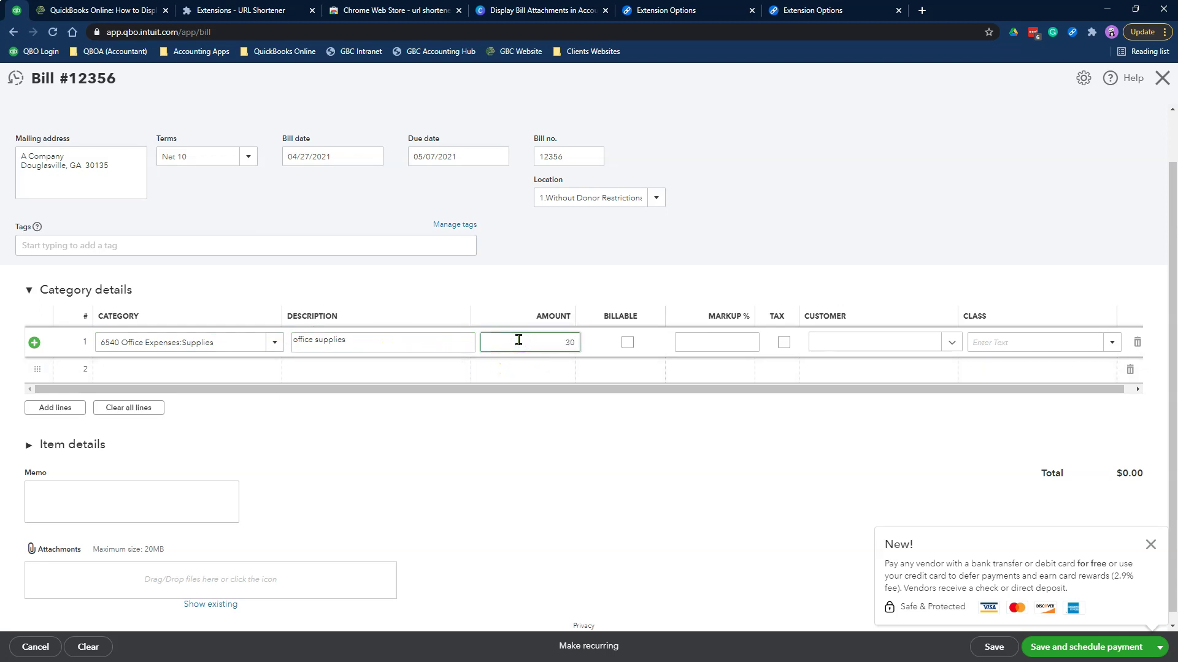
{"action": "left_click", "coordinate": [1033, 343]}
{"action": "left_click", "coordinate": [1109, 355]}
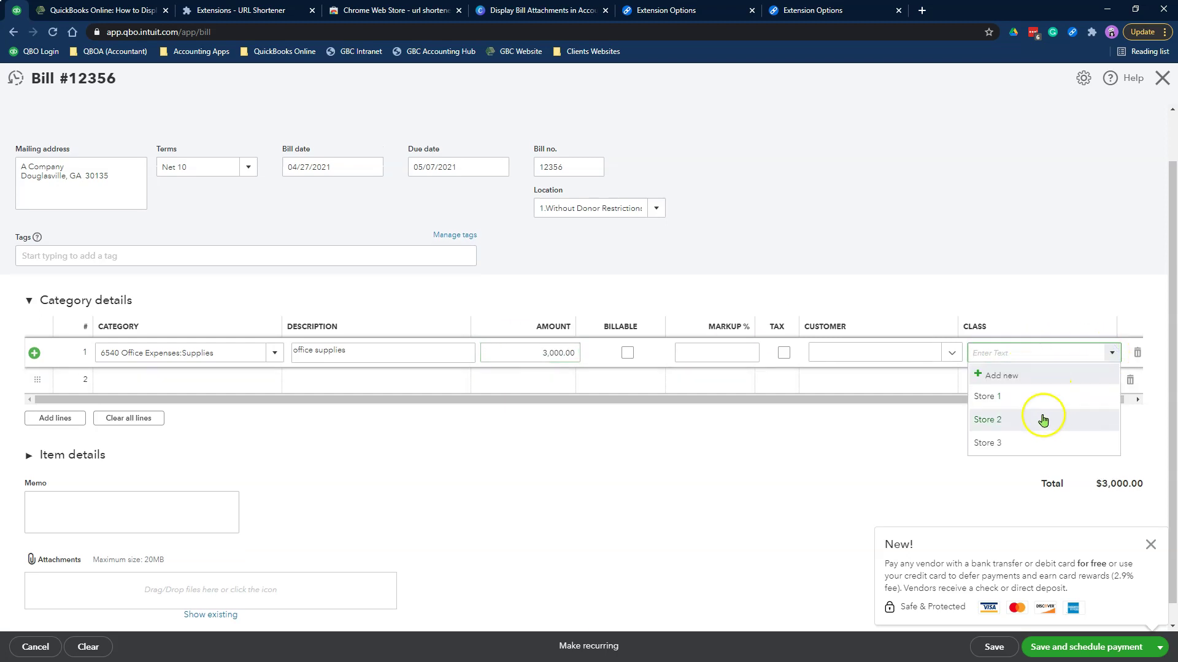
{"action": "left_click", "coordinate": [993, 399]}
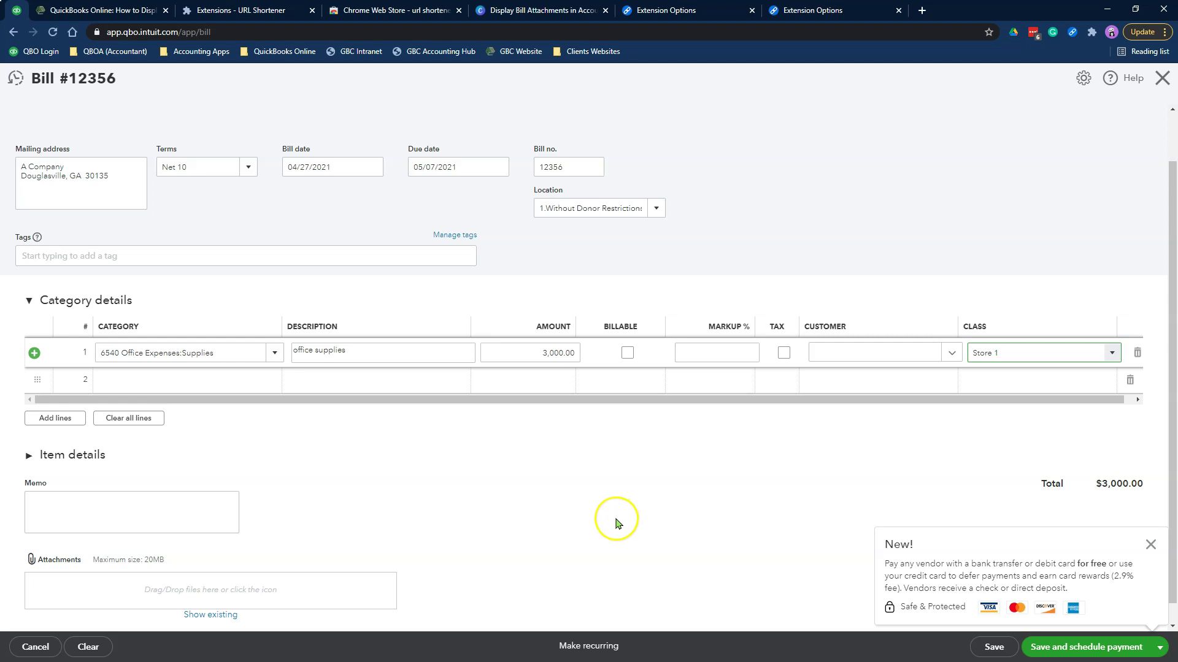
{"action": "scroll", "coordinate": [619, 530], "scroll_direction": "down", "scroll_amount": 1}
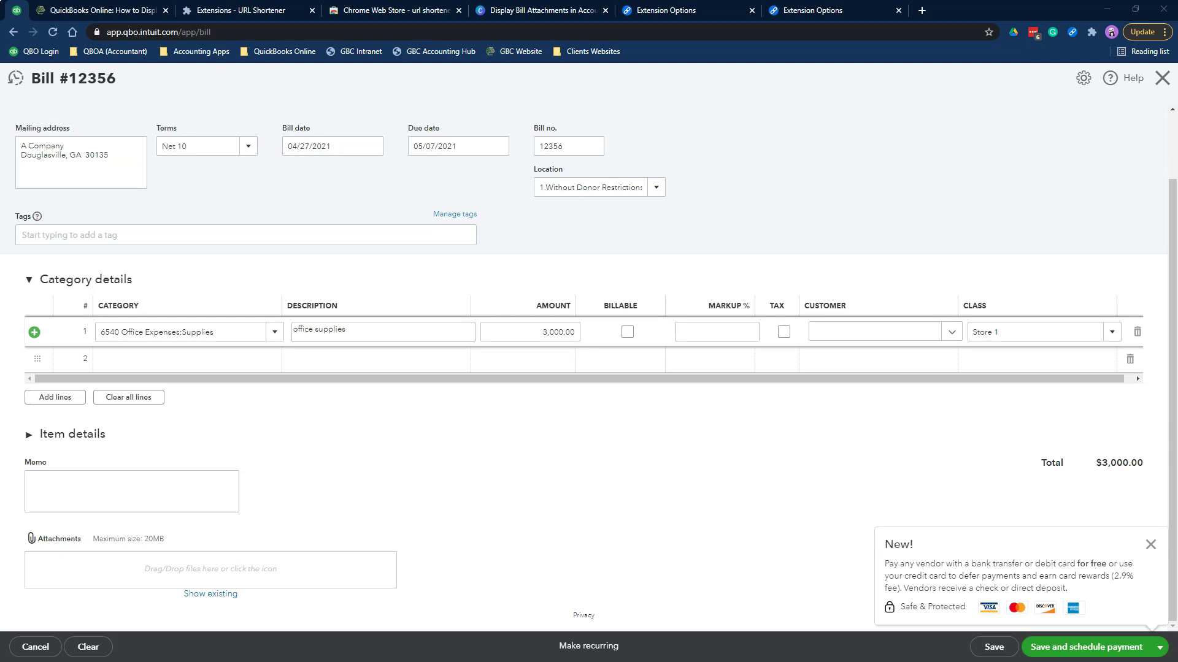
Drop Sample Credit Card for Training.pdf into Attachments, write memo 'Bill Image Link:', and dismiss the promotion
{"action": "left_click_drag", "start_coordinate": [841, 407], "coordinate": [240, 579]}
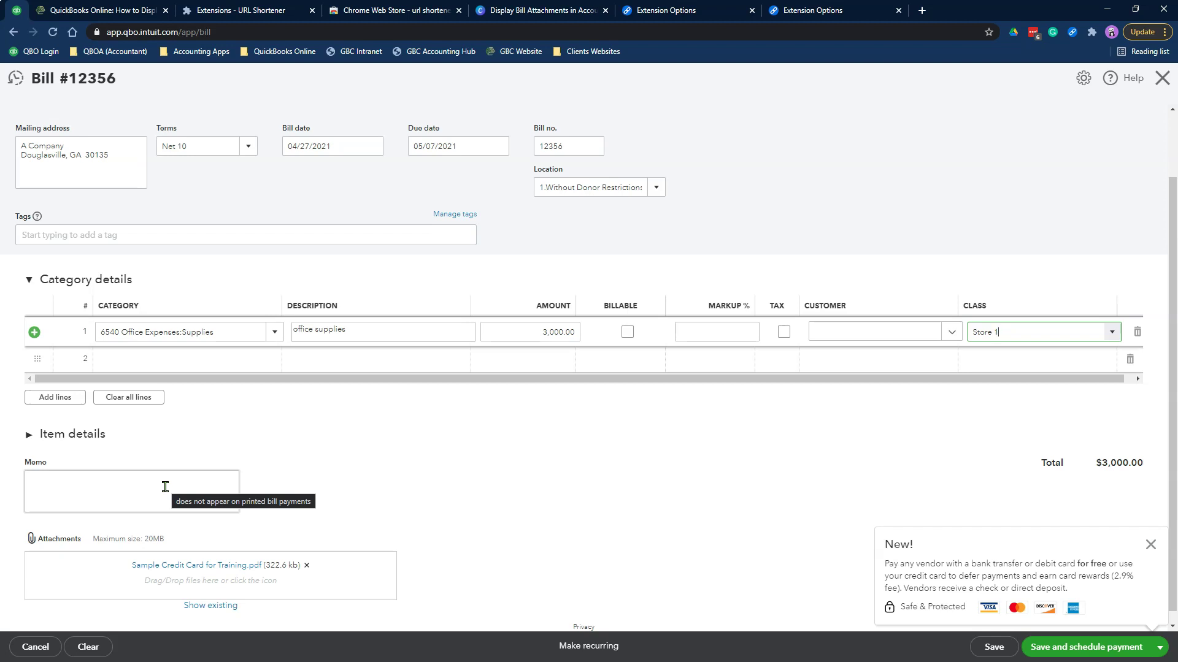
{"action": "left_click", "coordinate": [165, 487]}
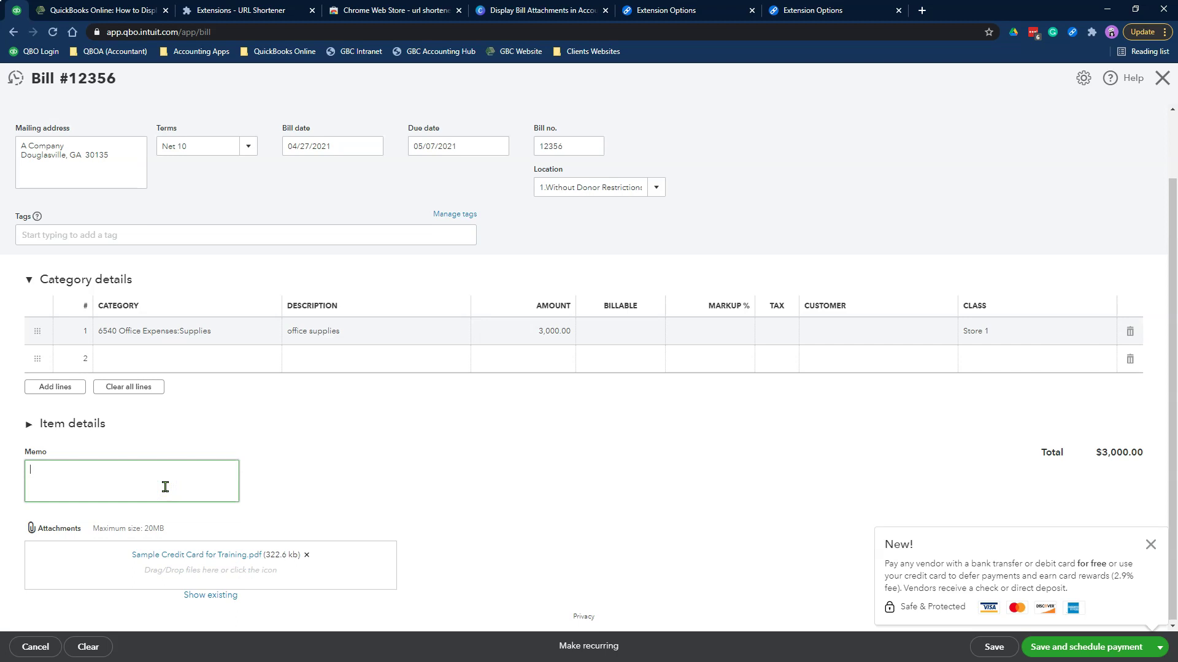
{"action": "type", "text": "Bill Image Link:"}
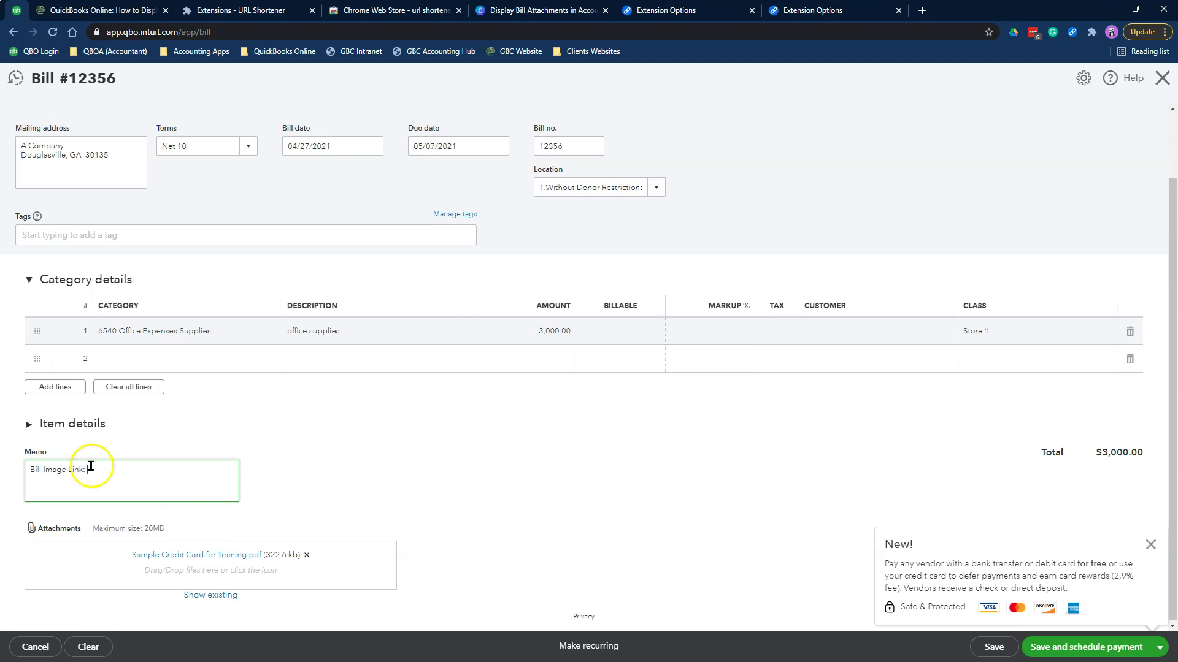
{"action": "left_click", "coordinate": [31, 469]}
{"action": "left_click_drag", "start_coordinate": [31, 470], "coordinate": [97, 470]}
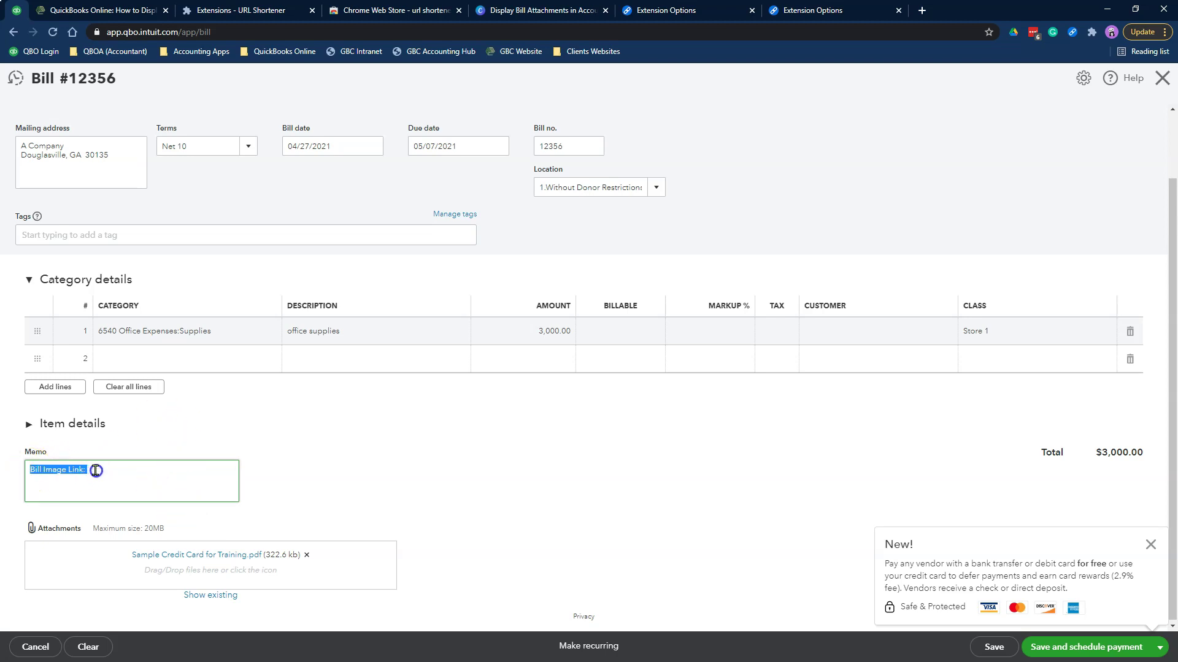
{"action": "left_click", "coordinate": [96, 471]}
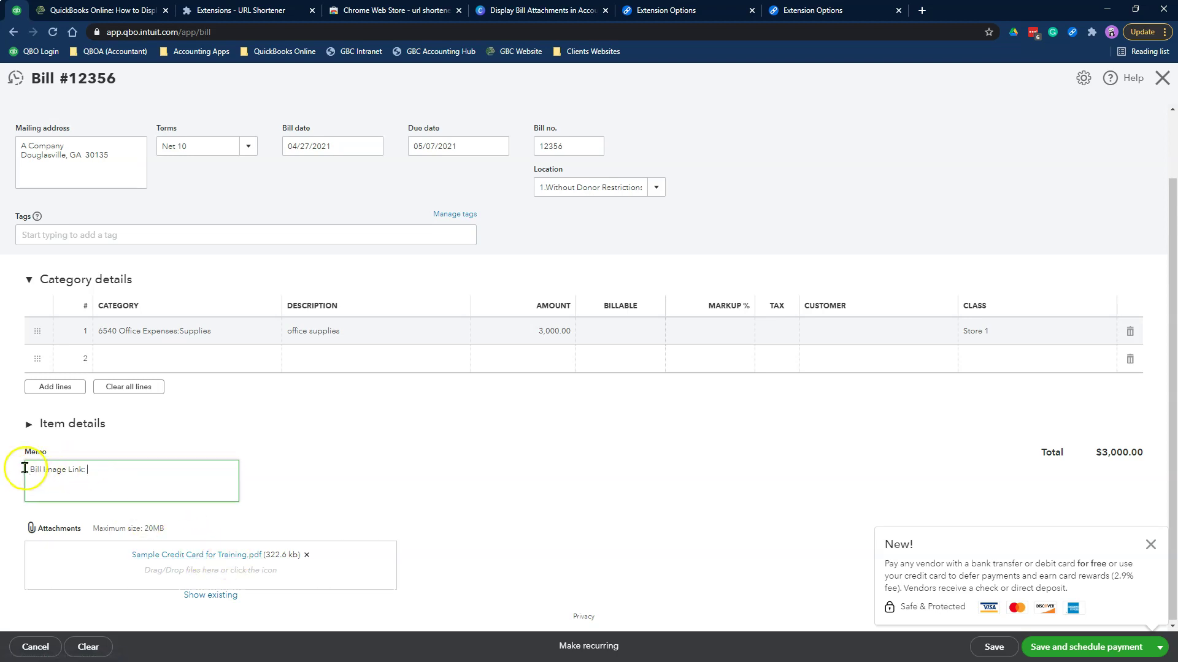
{"action": "left_click", "coordinate": [1149, 545]}
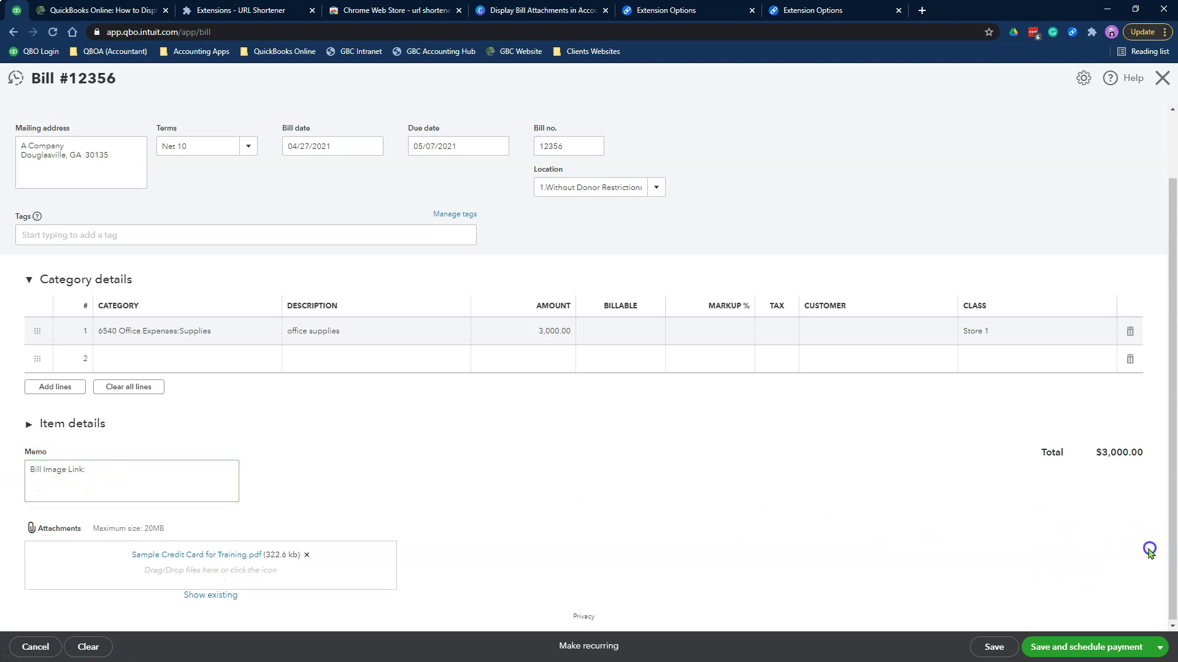
Save the bill, then open the attached Sample Credit Card for Training.pdf in its own tab
{"action": "left_click", "coordinate": [994, 648]}
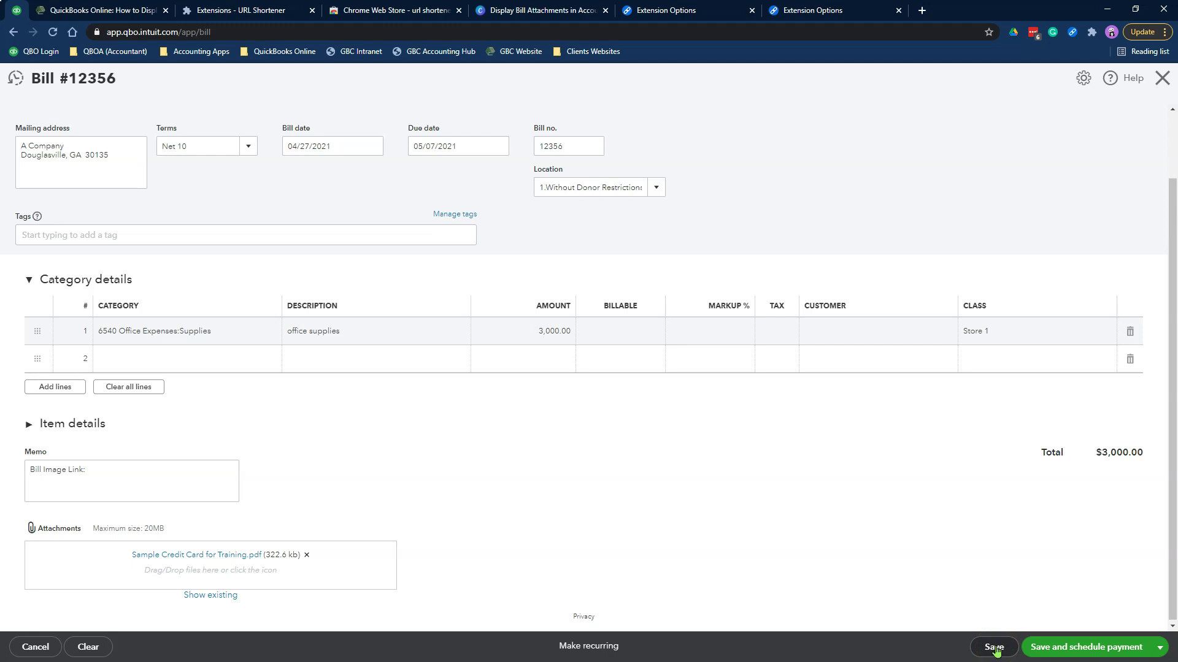
{"action": "left_click", "coordinate": [994, 648]}
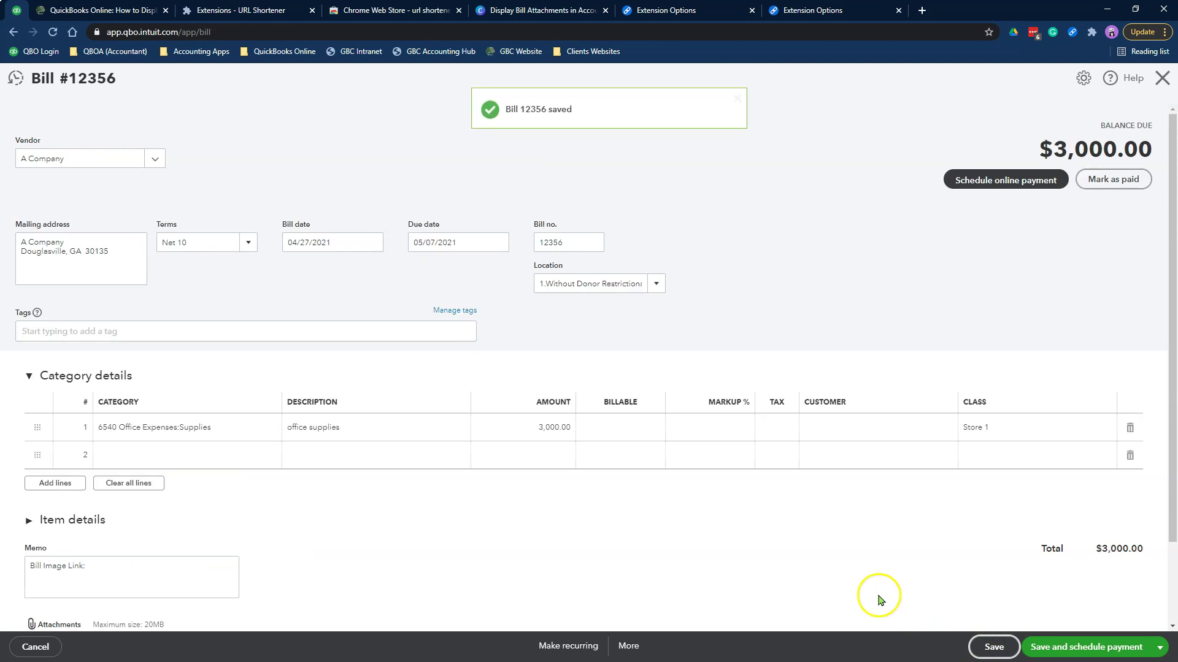
{"action": "scroll", "coordinate": [881, 607], "scroll_direction": "down", "scroll_amount": 2}
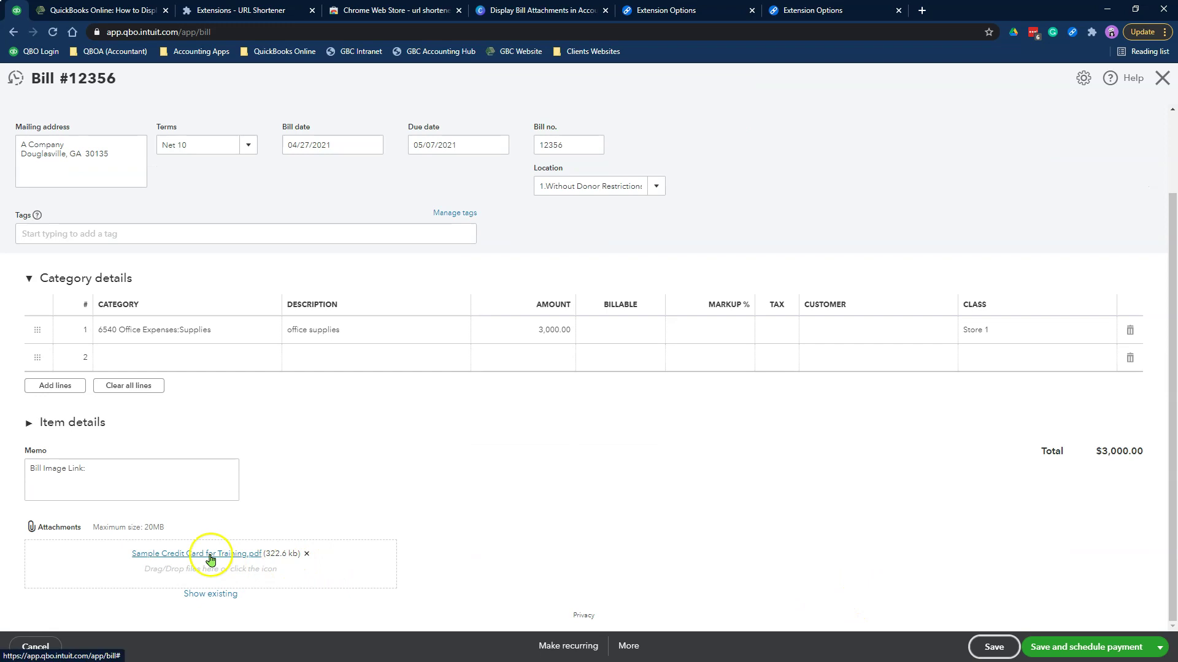
{"action": "left_click", "coordinate": [211, 555]}
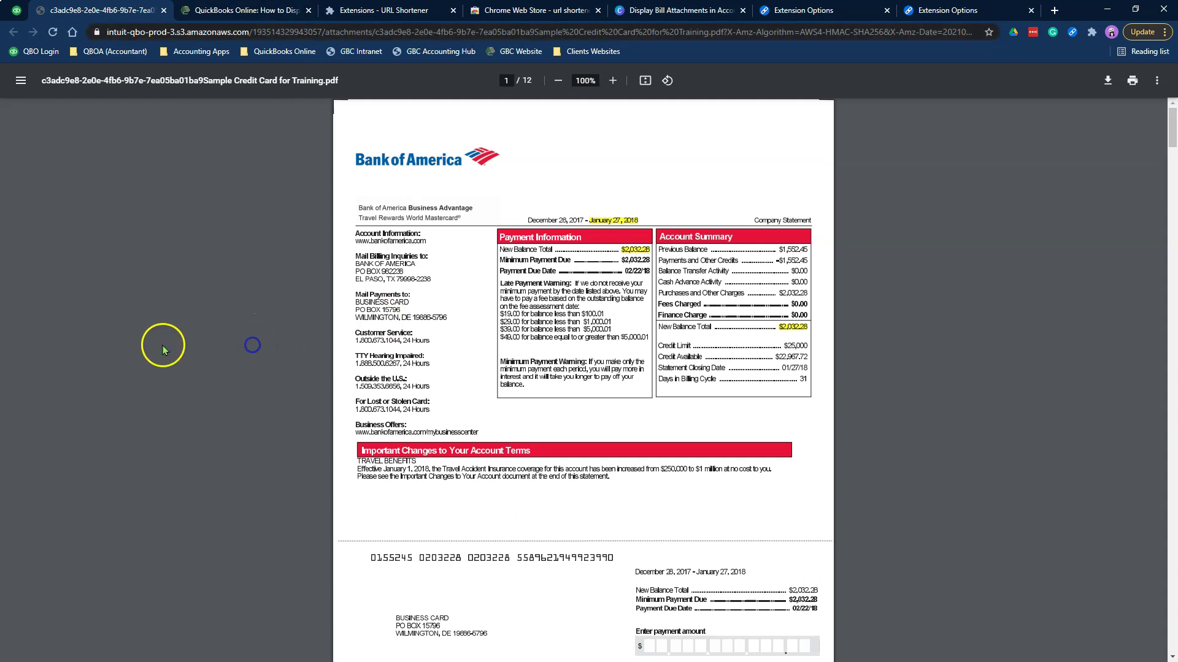
{"action": "right_click", "coordinate": [200, 337]}
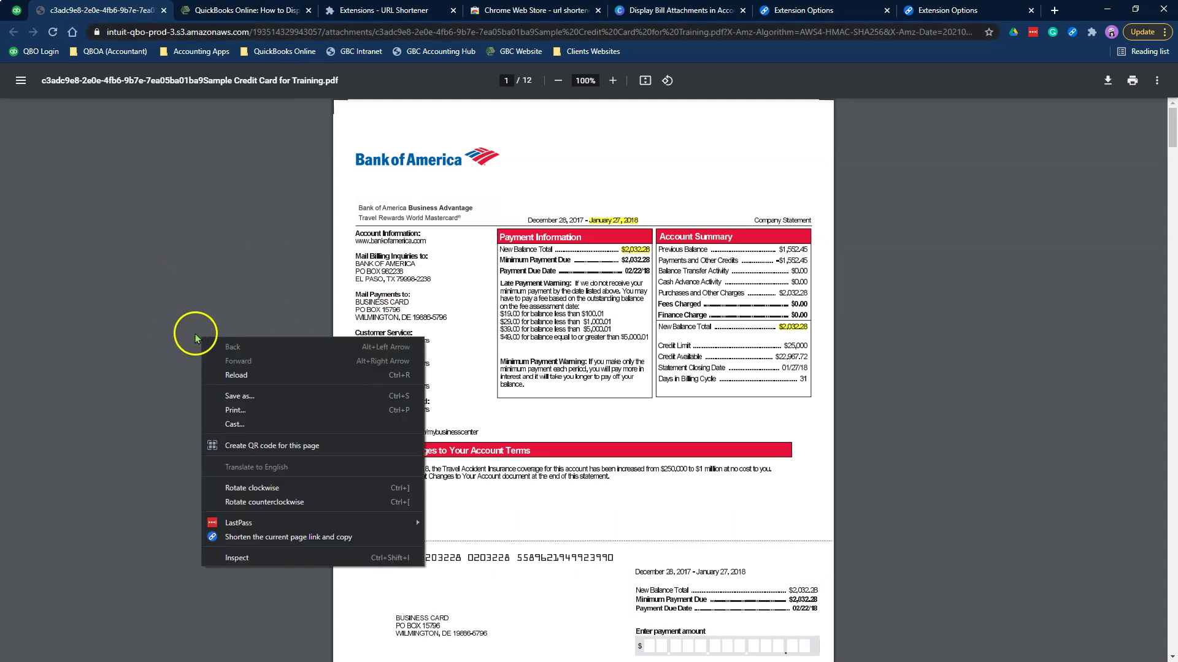
{"action": "right_click", "coordinate": [704, 435]}
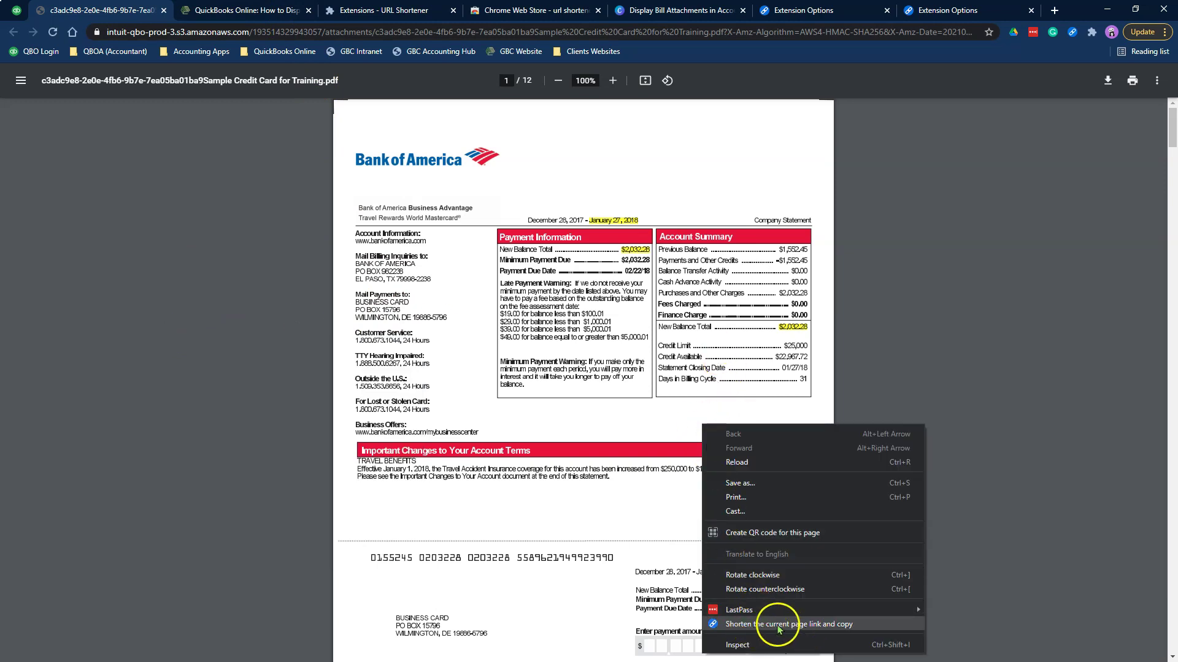
{"action": "left_click", "coordinate": [832, 626]}
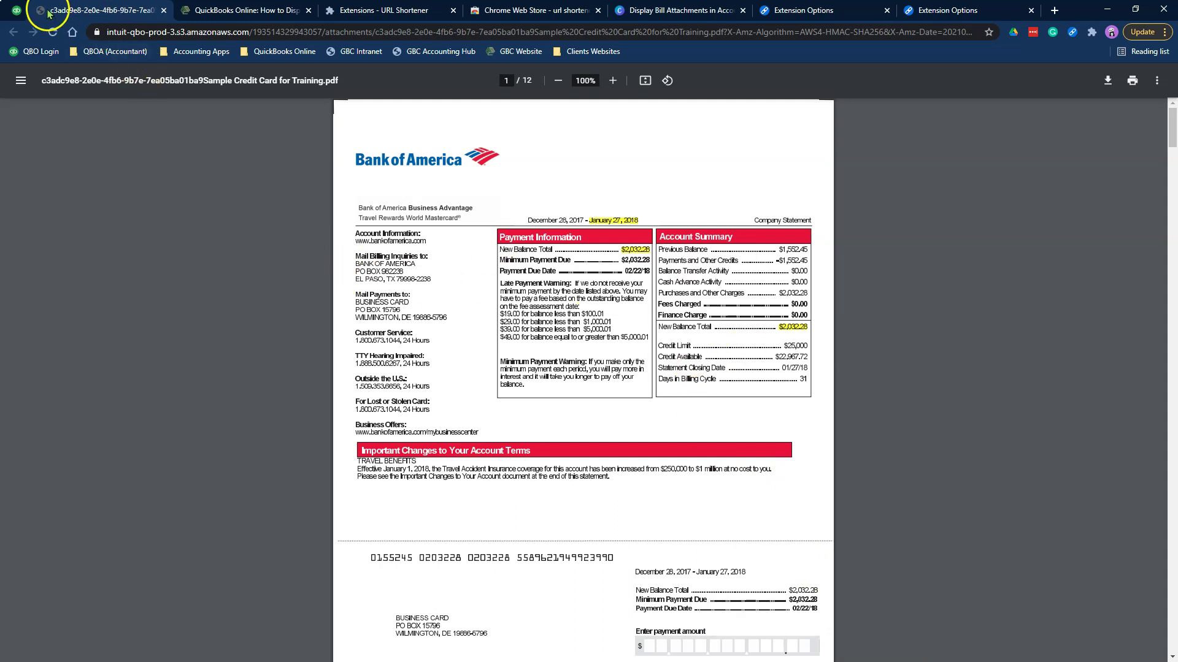
{"action": "left_click", "coordinate": [17, 11]}
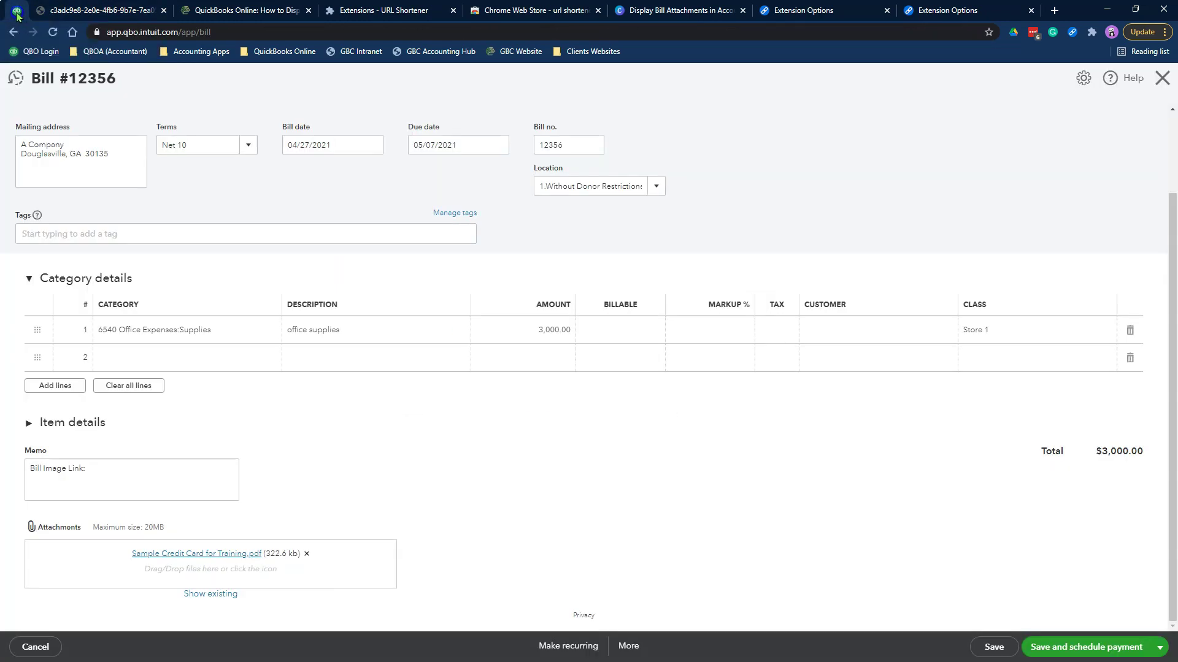
{"action": "left_click", "coordinate": [131, 467]}
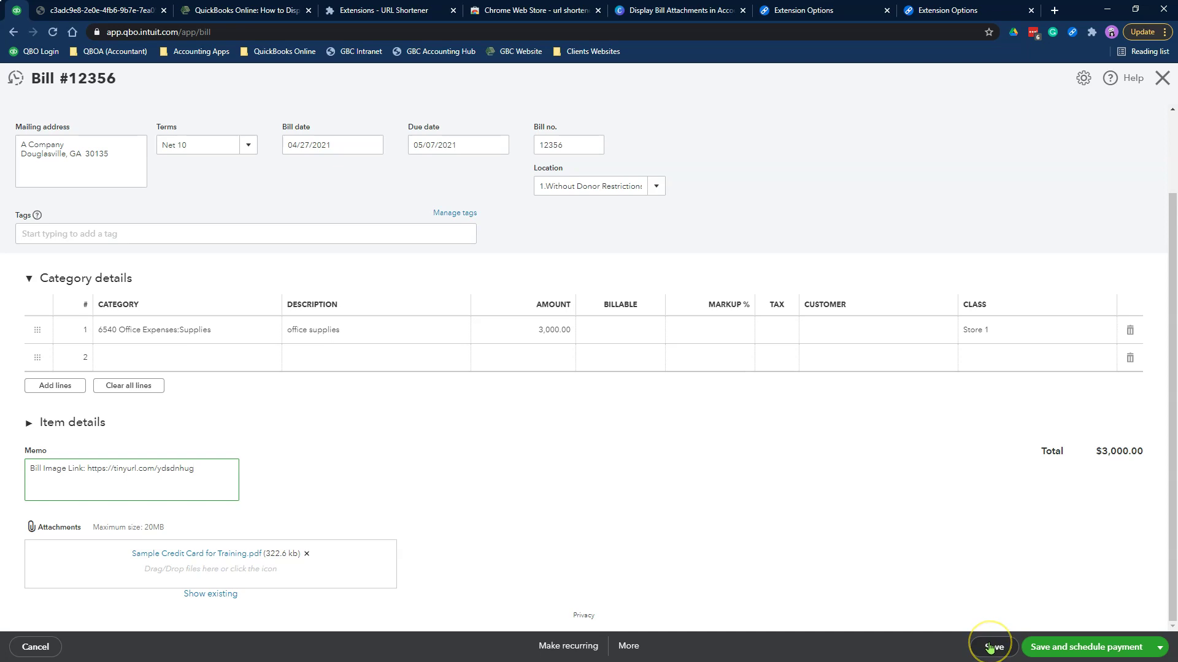
{"action": "left_click", "coordinate": [203, 555]}
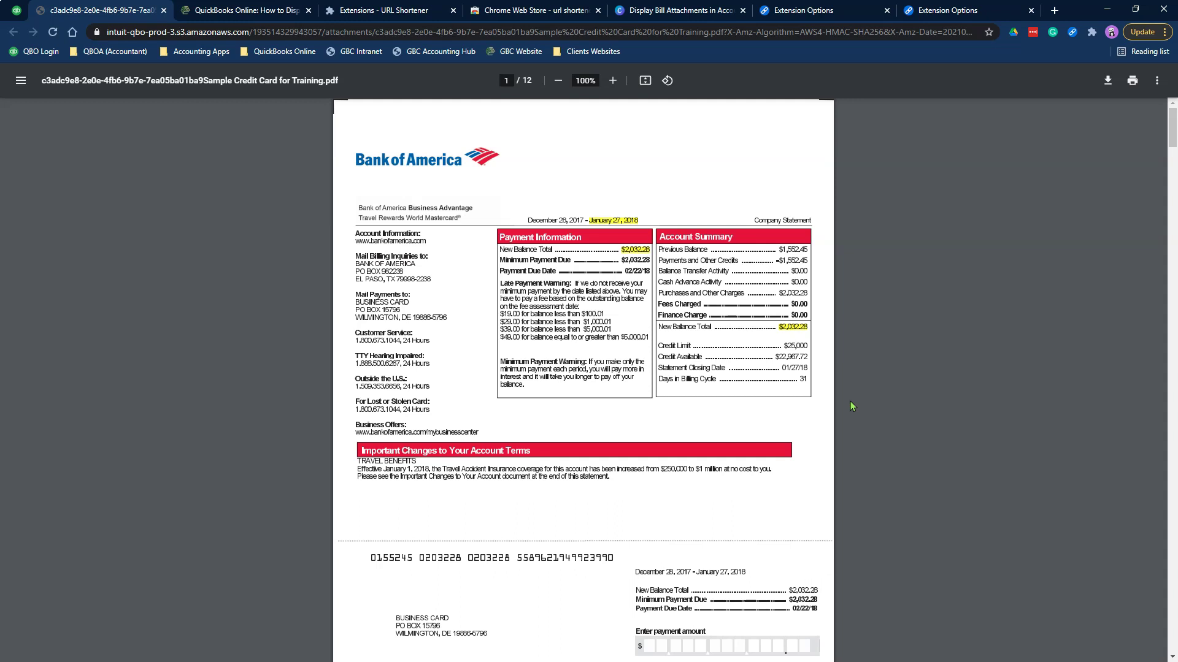
{"action": "right_click", "coordinate": [507, 525]}
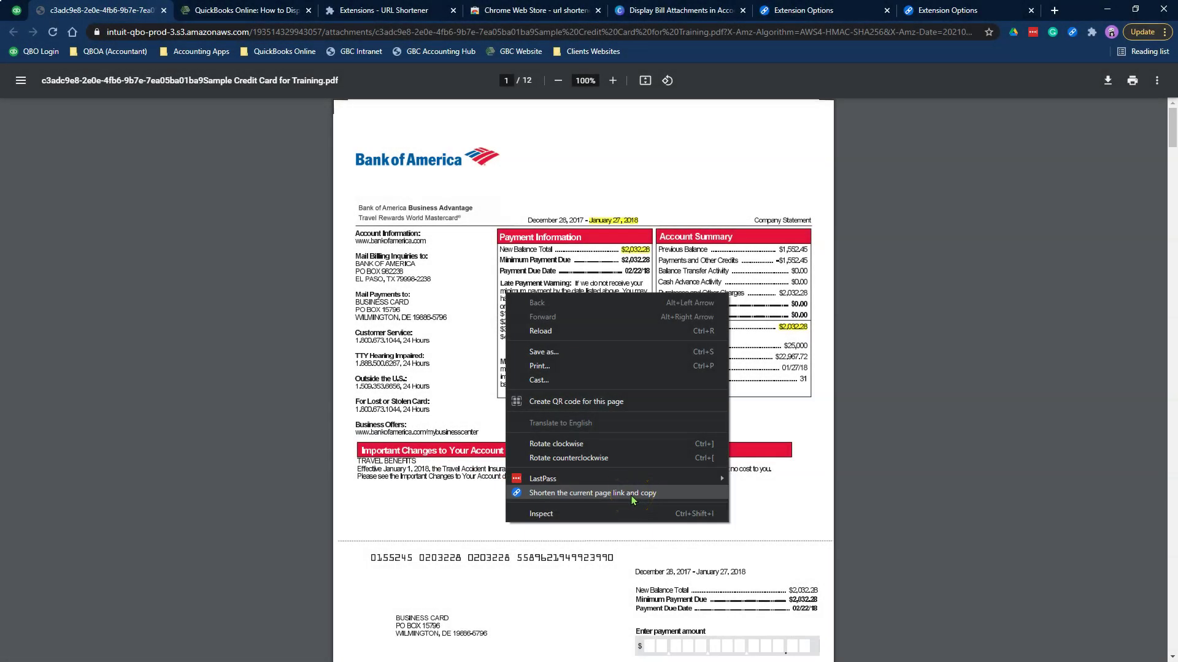
{"action": "left_click", "coordinate": [632, 495]}
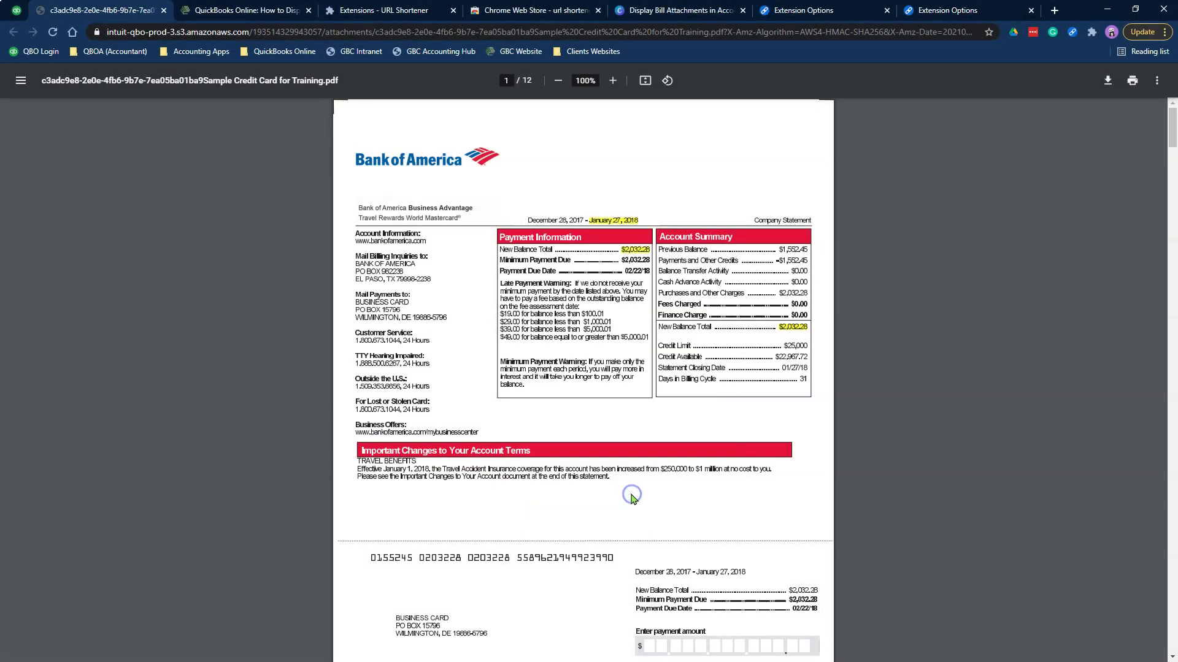
{"action": "left_click", "coordinate": [16, 11]}
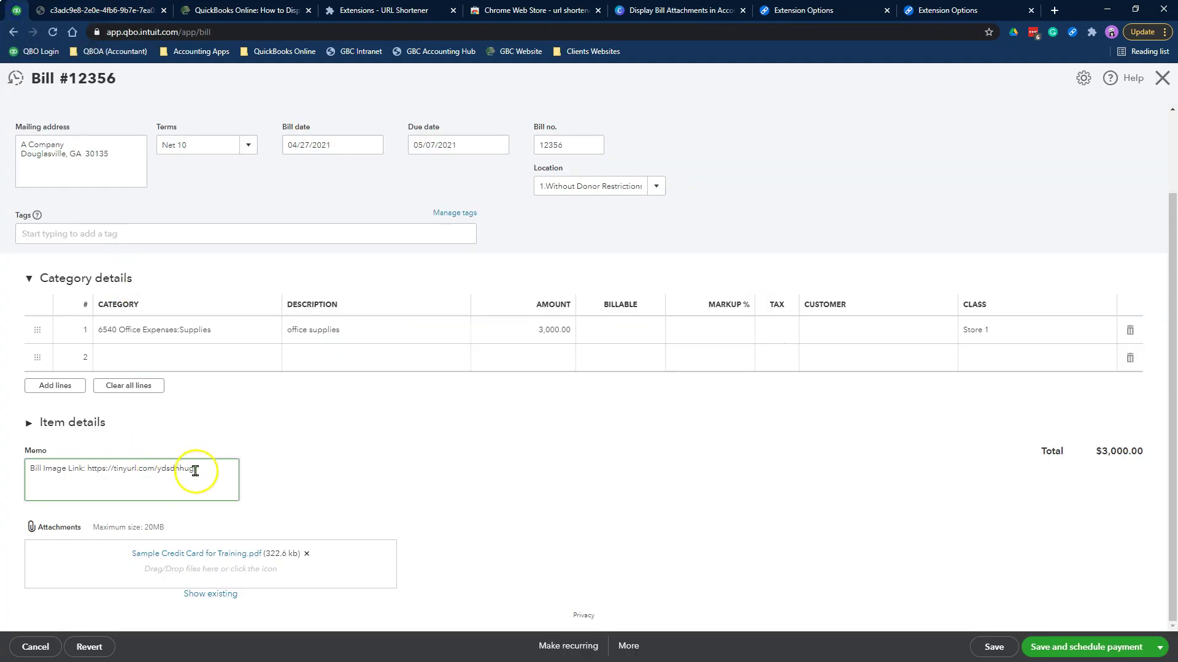
{"action": "left_click_drag", "start_coordinate": [194, 469], "coordinate": [90, 470]}
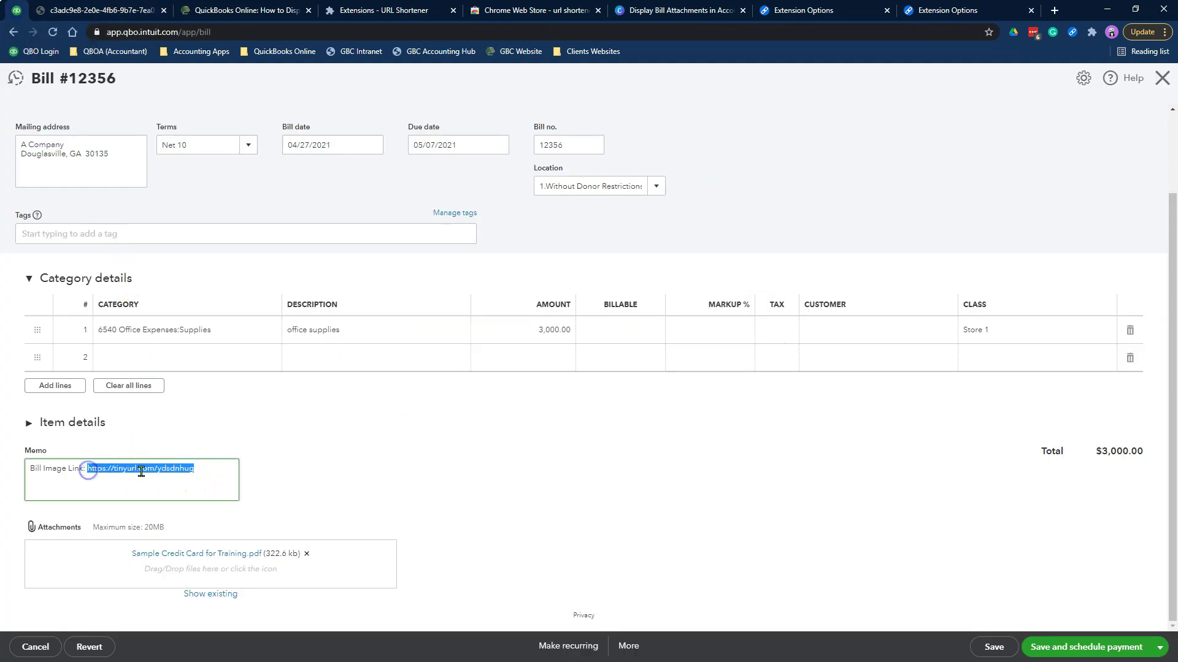
{"action": "key", "text": "ctrl+v"}
{"action": "left_click", "coordinate": [524, 473]}
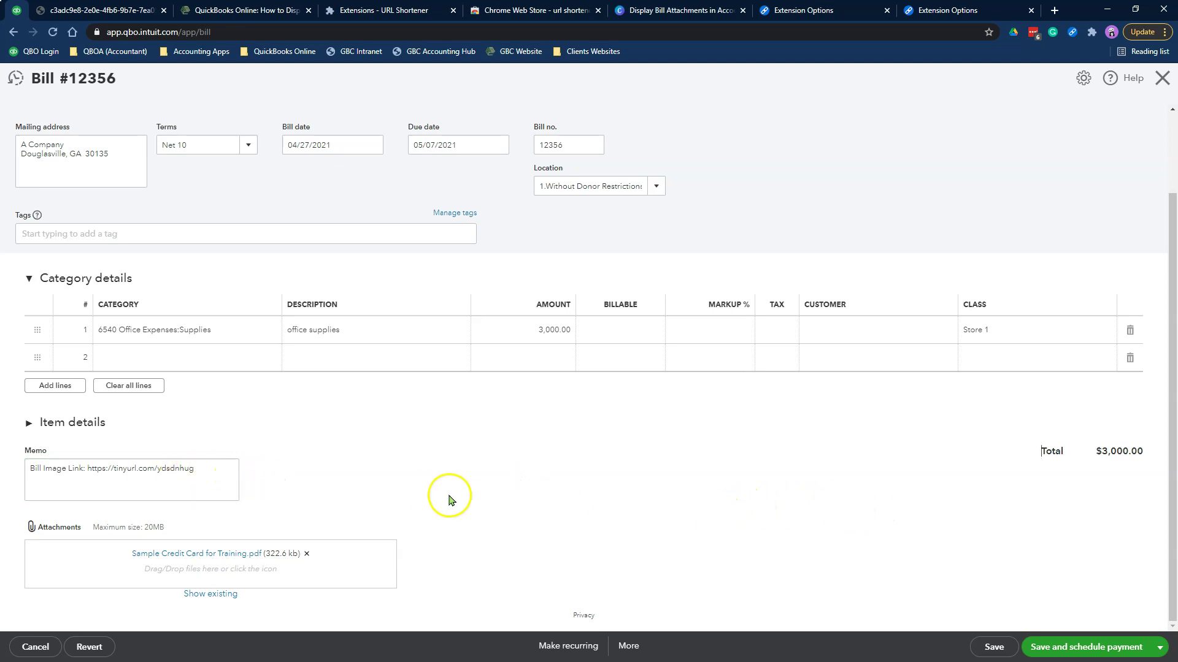
Save and close bill 12356 using the save options dropdown
{"action": "left_click", "coordinate": [1158, 646]}
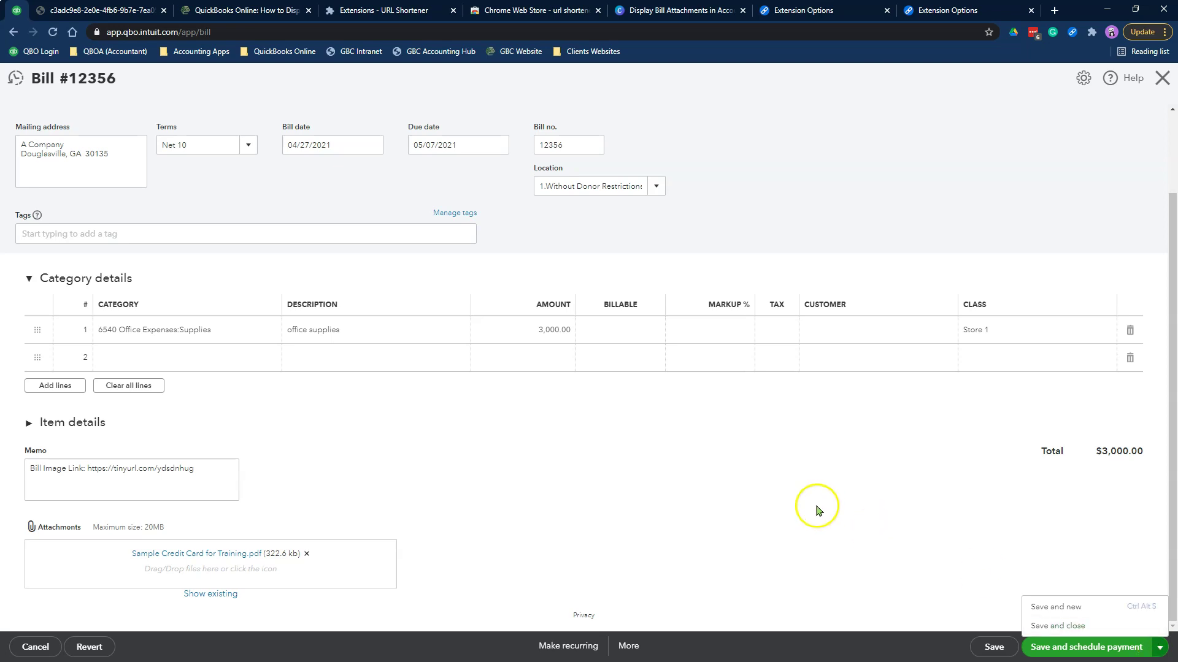
{"action": "scroll", "coordinate": [817, 507], "scroll_direction": "up", "scroll_amount": 2}
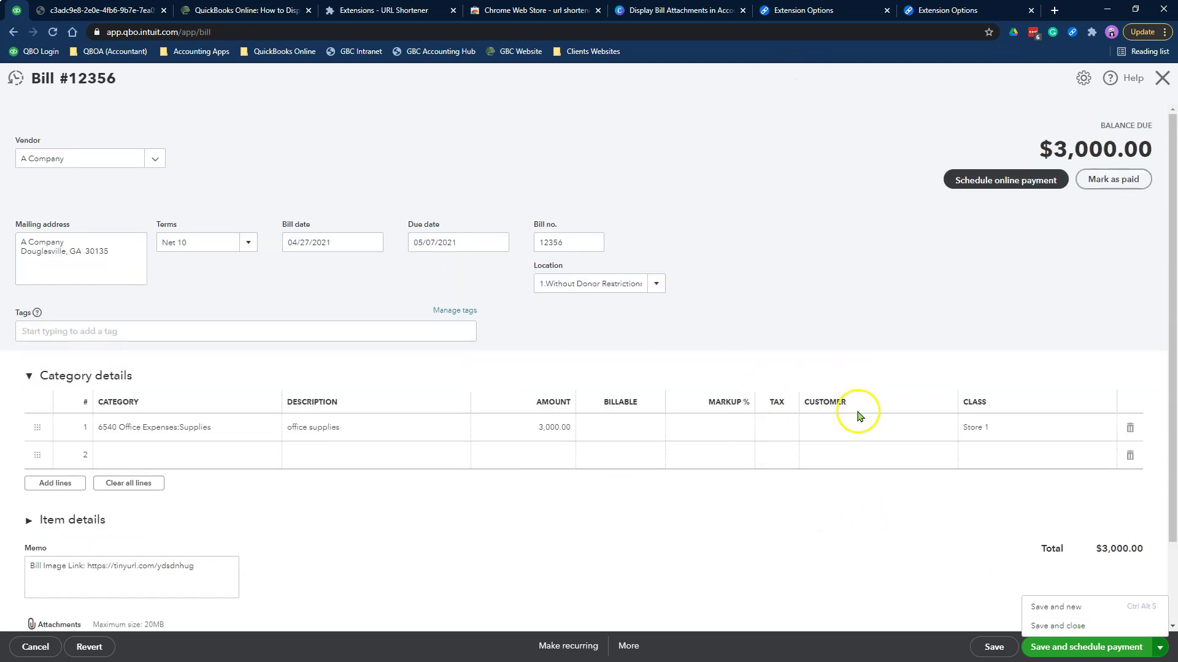
{"action": "scroll", "coordinate": [854, 415], "scroll_direction": "down", "scroll_amount": 2}
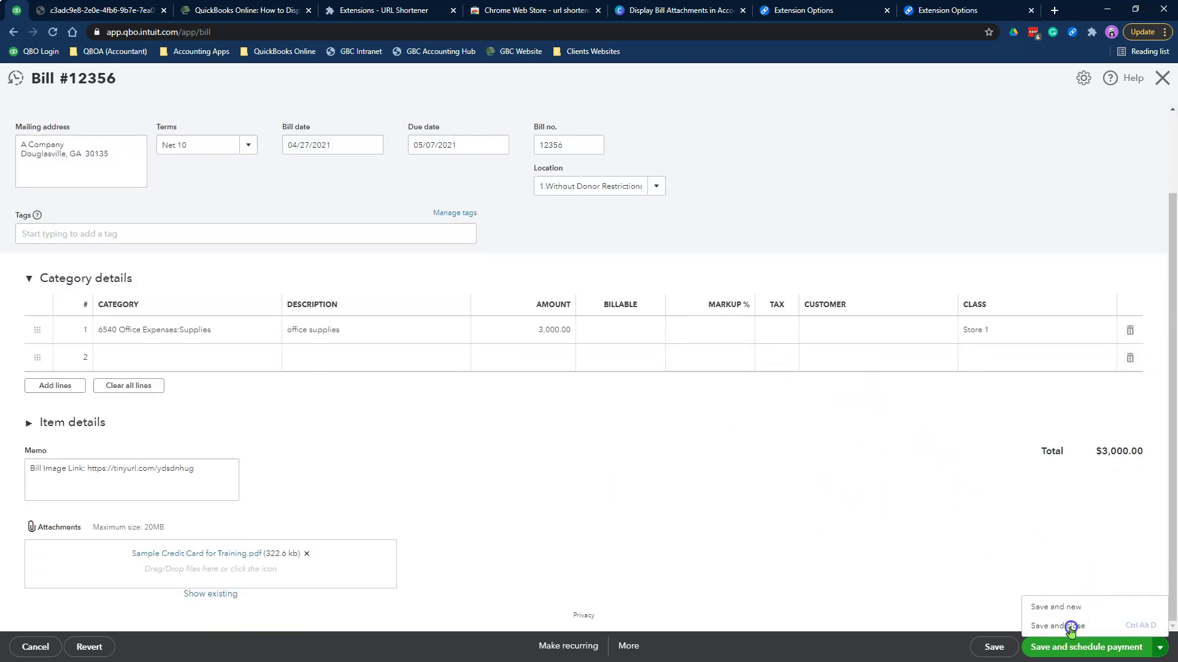
{"action": "left_click", "coordinate": [1069, 630]}
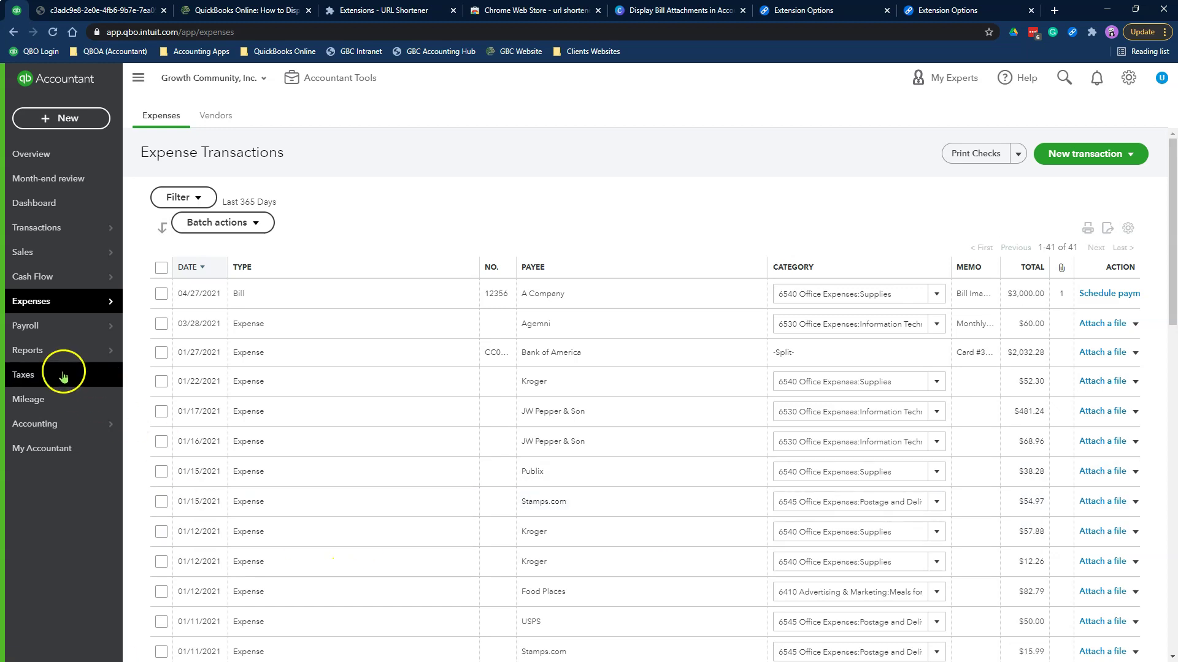
From Reports, open Accounts payable aging detail in a new tab and view Unpaid Bills here
{"action": "left_click", "coordinate": [144, 353]}
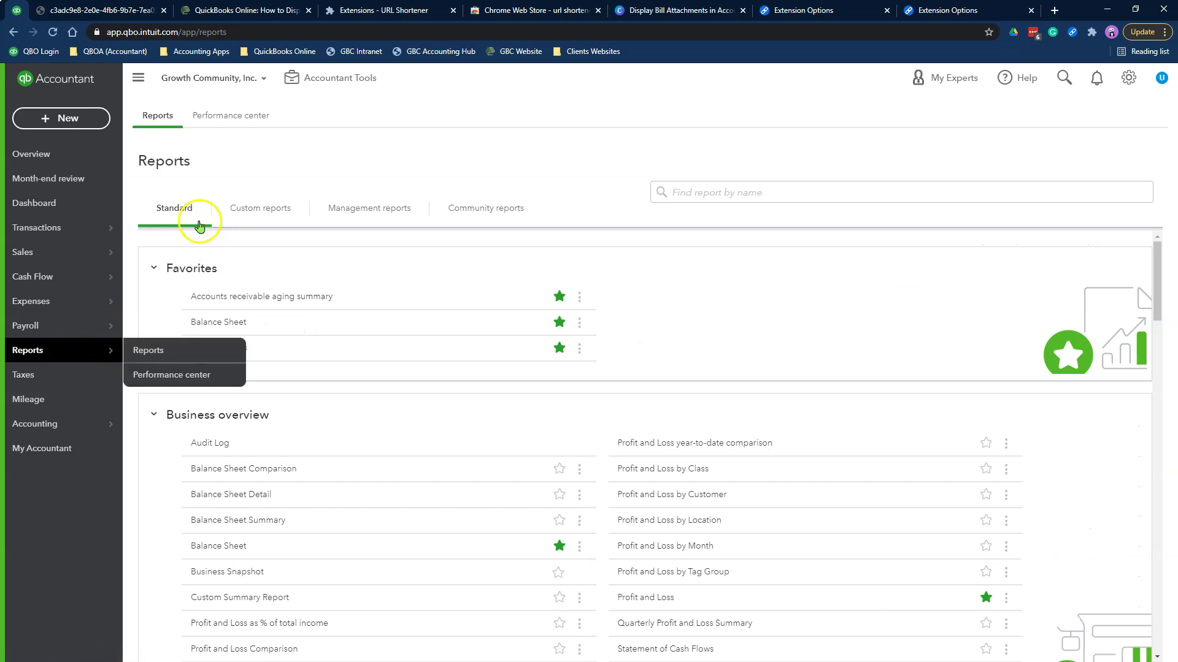
{"action": "scroll", "coordinate": [620, 429], "scroll_direction": "down", "scroll_amount": 6}
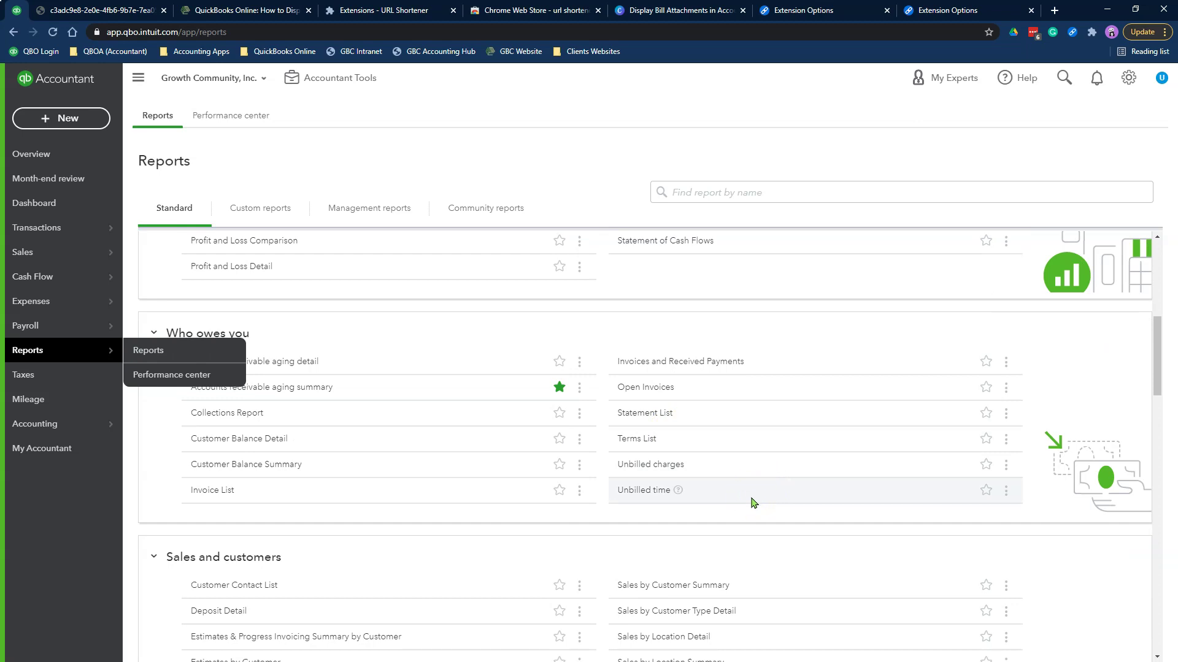
{"action": "scroll", "coordinate": [754, 501], "scroll_direction": "down", "scroll_amount": 6}
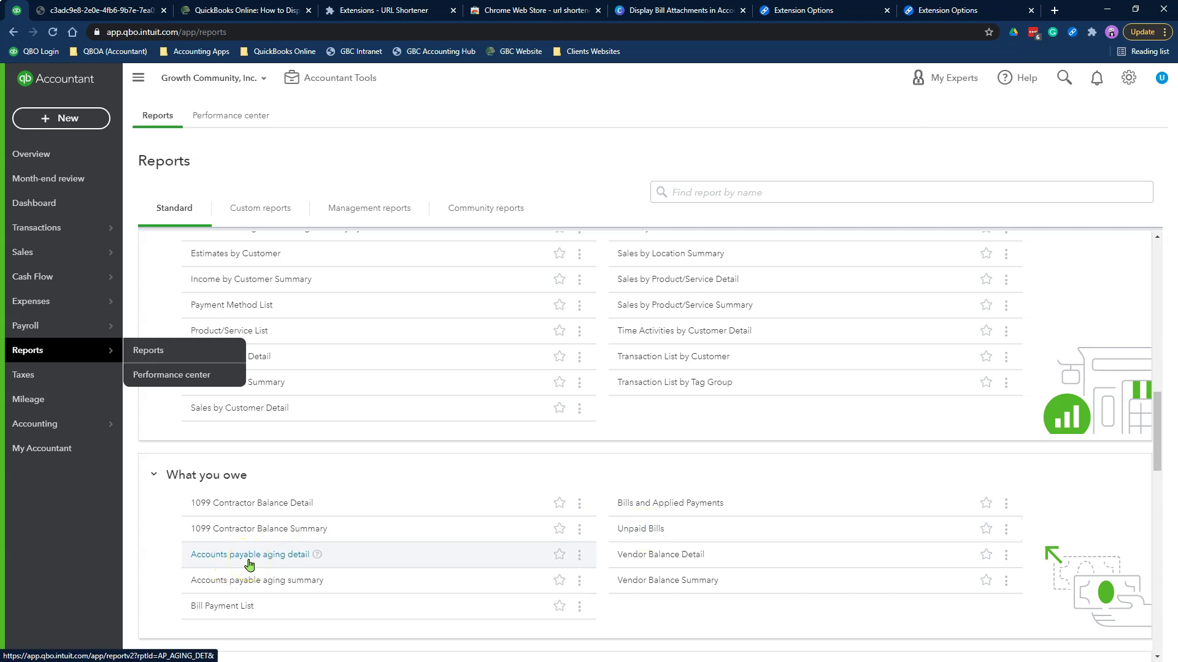
{"action": "left_click", "coordinate": [268, 563]}
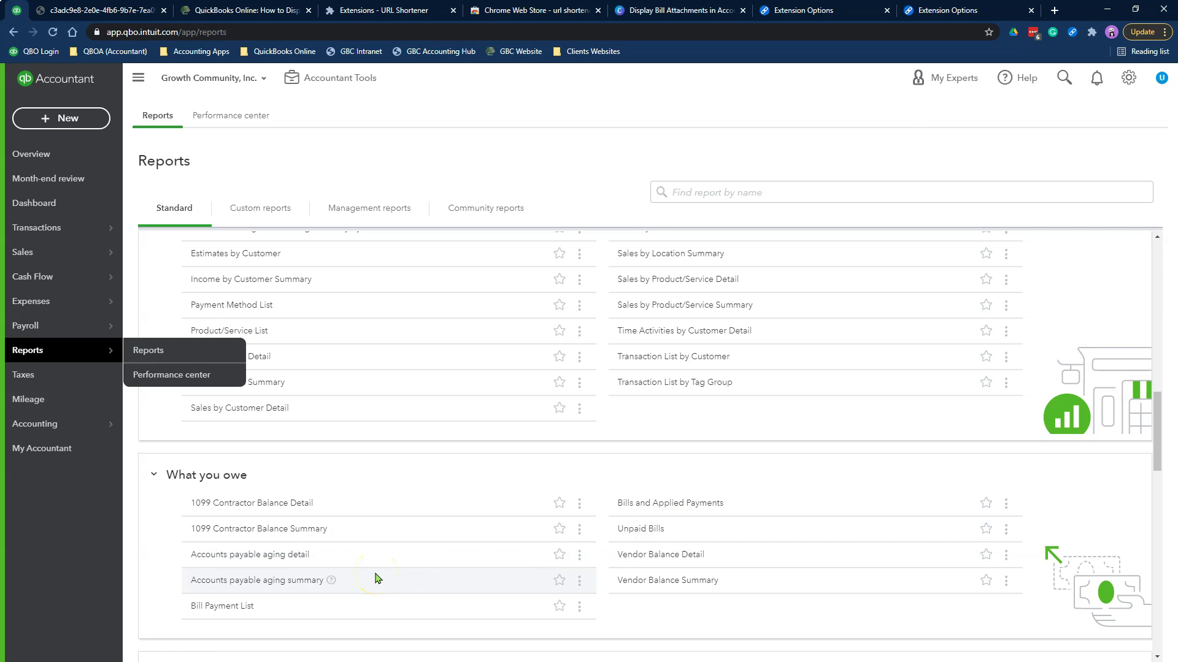
{"action": "left_click", "coordinate": [271, 561]}
{"action": "right_click", "coordinate": [270, 562]}
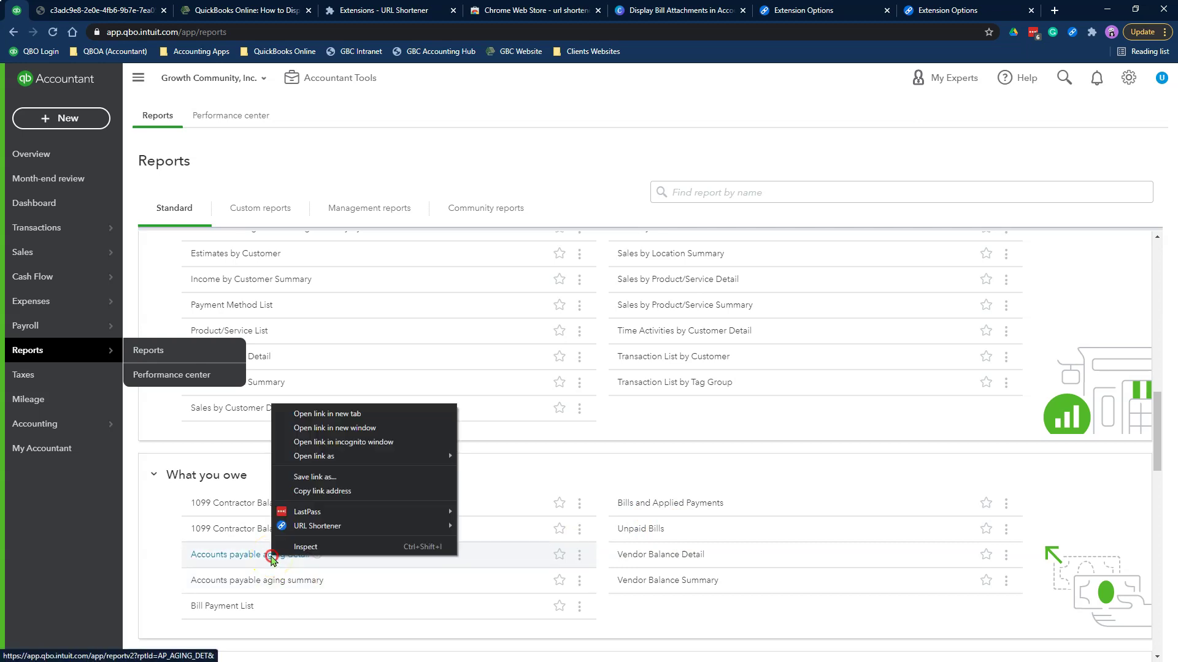
{"action": "left_click", "coordinate": [300, 413]}
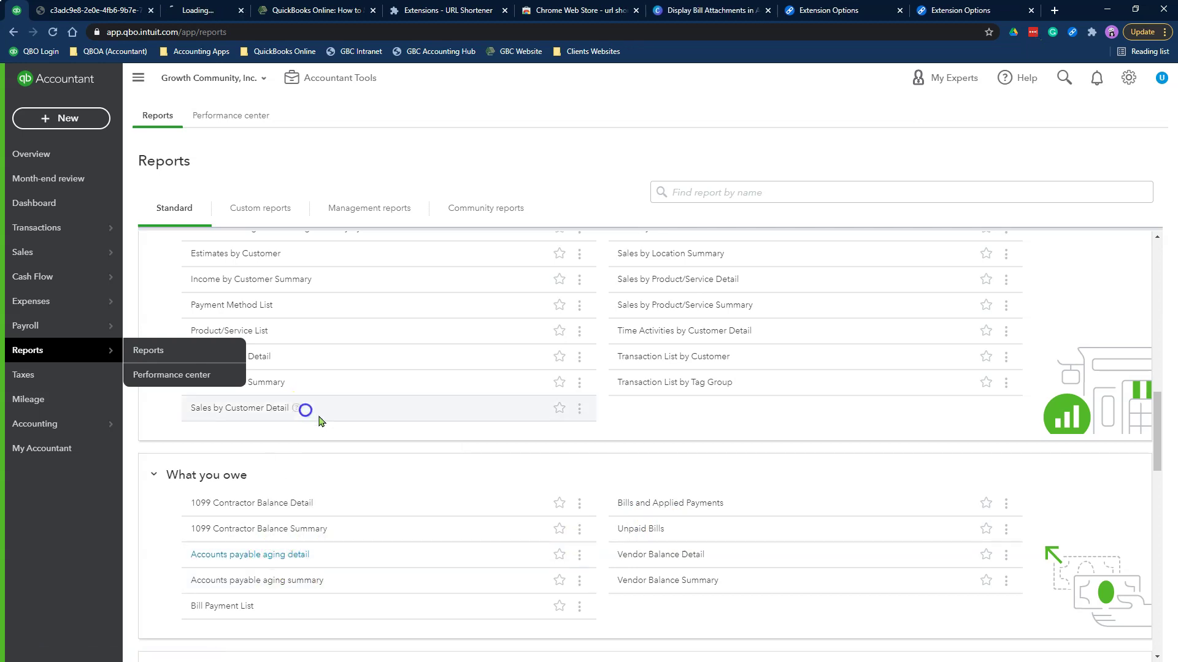
{"action": "left_click", "coordinate": [638, 531]}
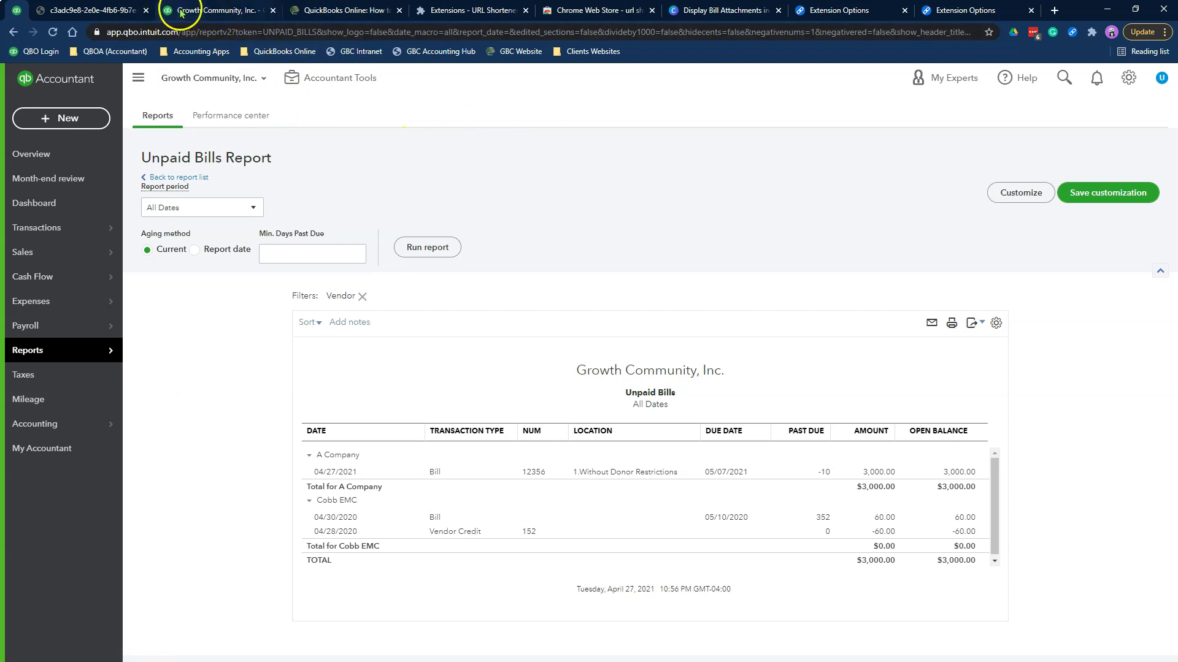
Close the attachment PDF and rerun A/P Aging Detail with a Memo/Description column added
{"action": "left_click", "coordinate": [146, 12]}
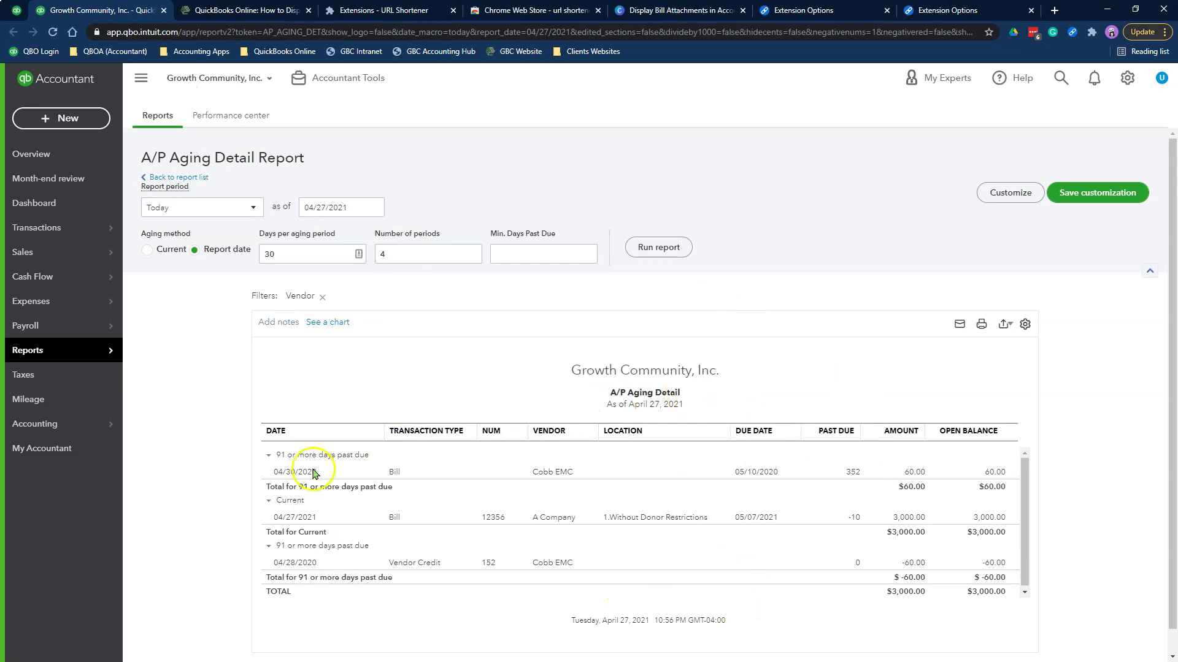
{"action": "left_click", "coordinate": [1010, 192]}
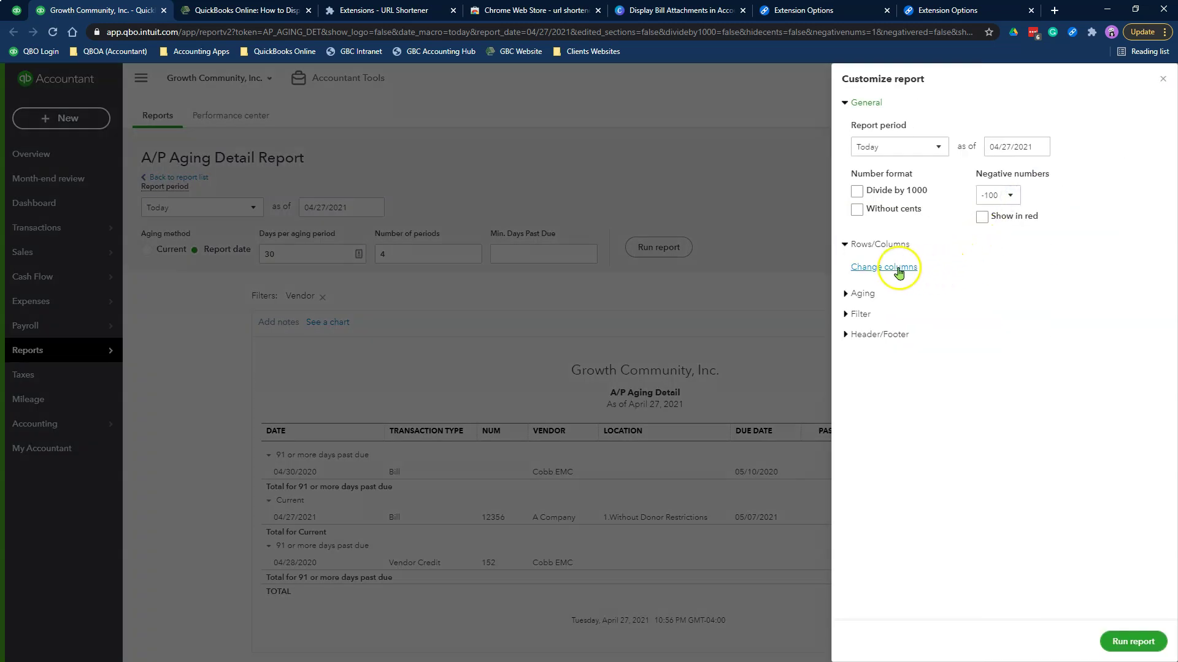
{"action": "left_click", "coordinate": [897, 268]}
{"action": "scroll", "coordinate": [1028, 458], "scroll_direction": "down", "scroll_amount": 3}
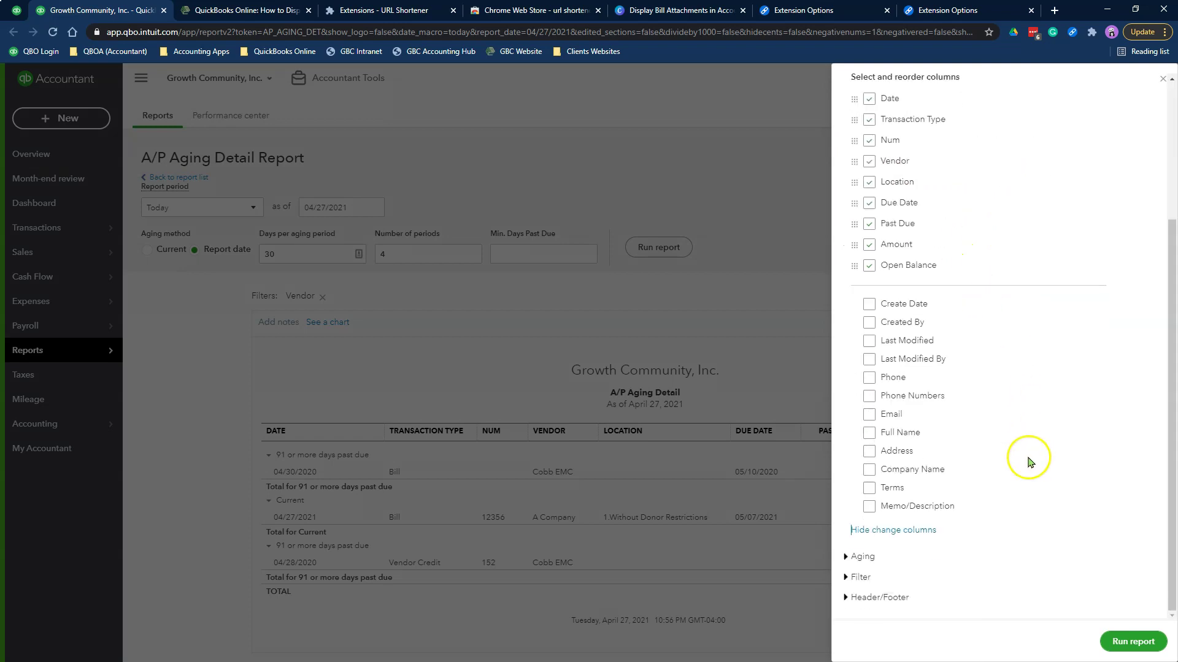
{"action": "left_click", "coordinate": [868, 507]}
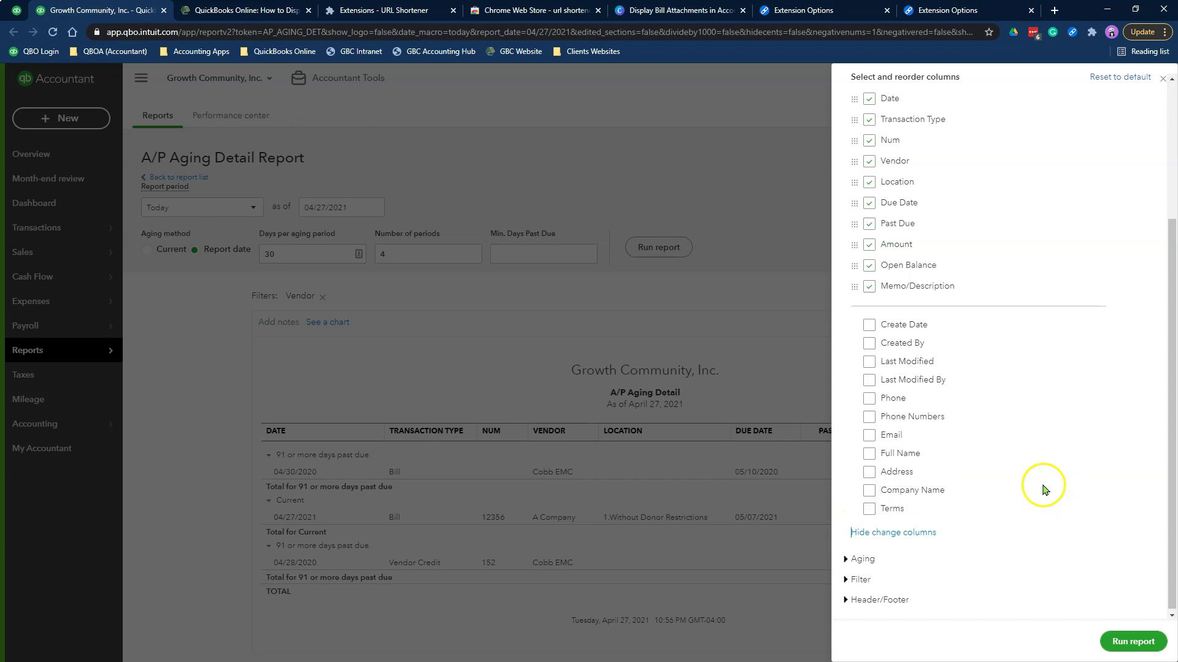
{"action": "left_click", "coordinate": [1133, 641]}
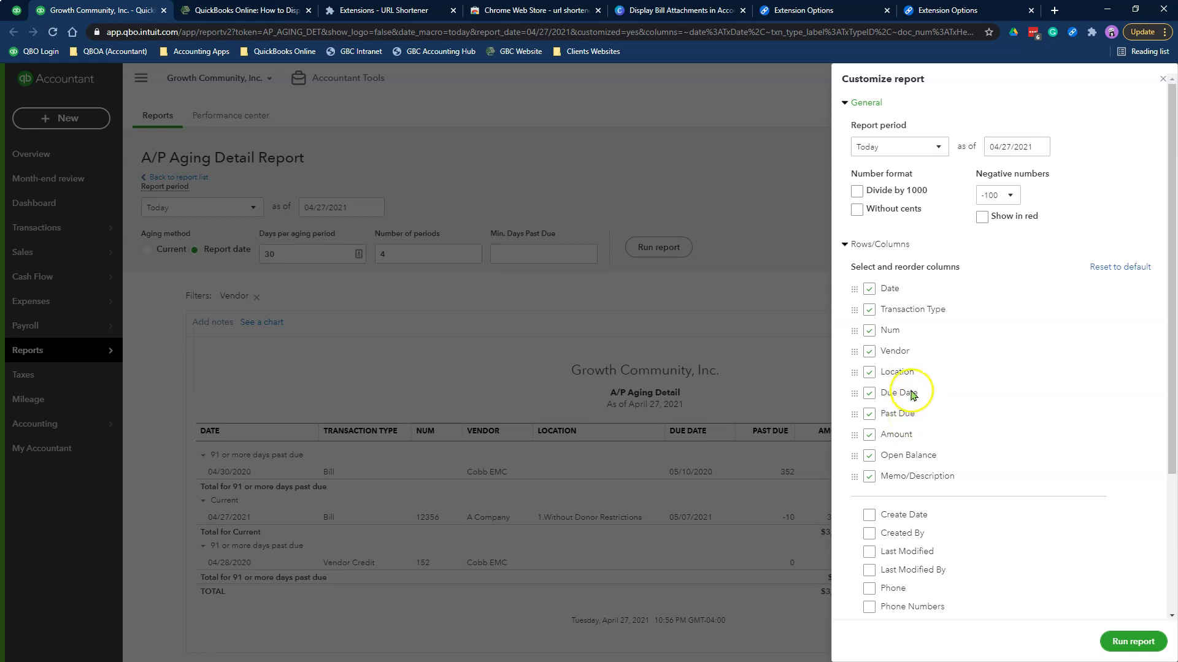
Drop the Location column, move Open Balance and Amount after Memo/Description, and rerun the report
{"action": "left_click", "coordinate": [868, 372]}
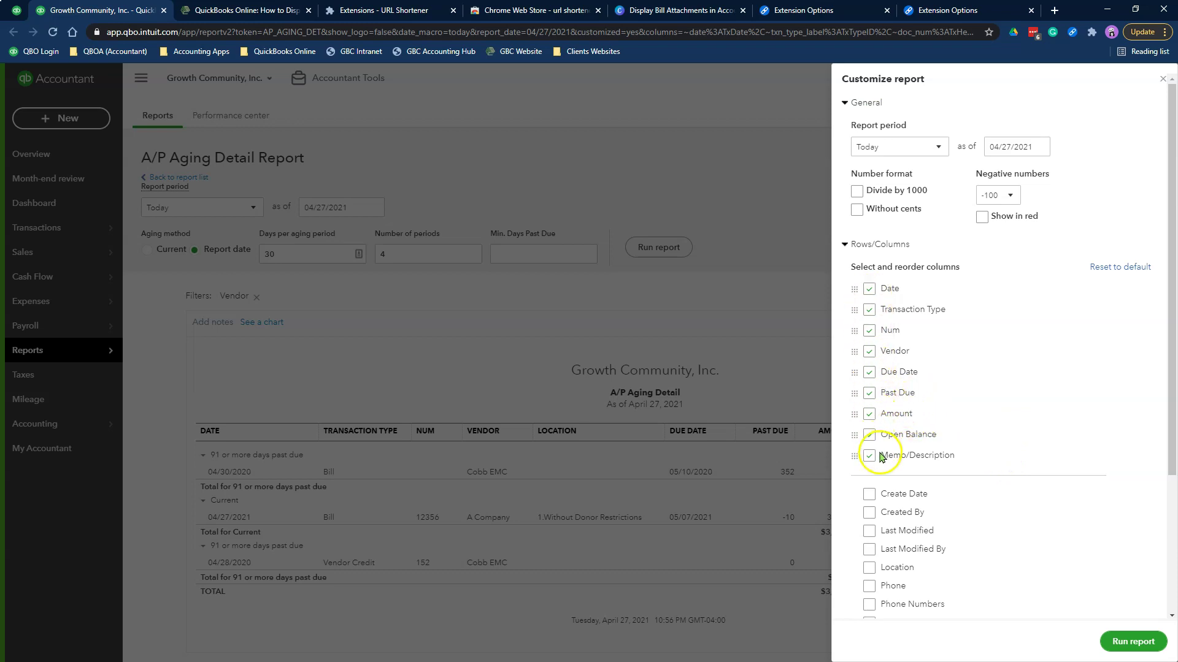
{"action": "left_click_drag", "start_coordinate": [857, 436], "coordinate": [862, 463]}
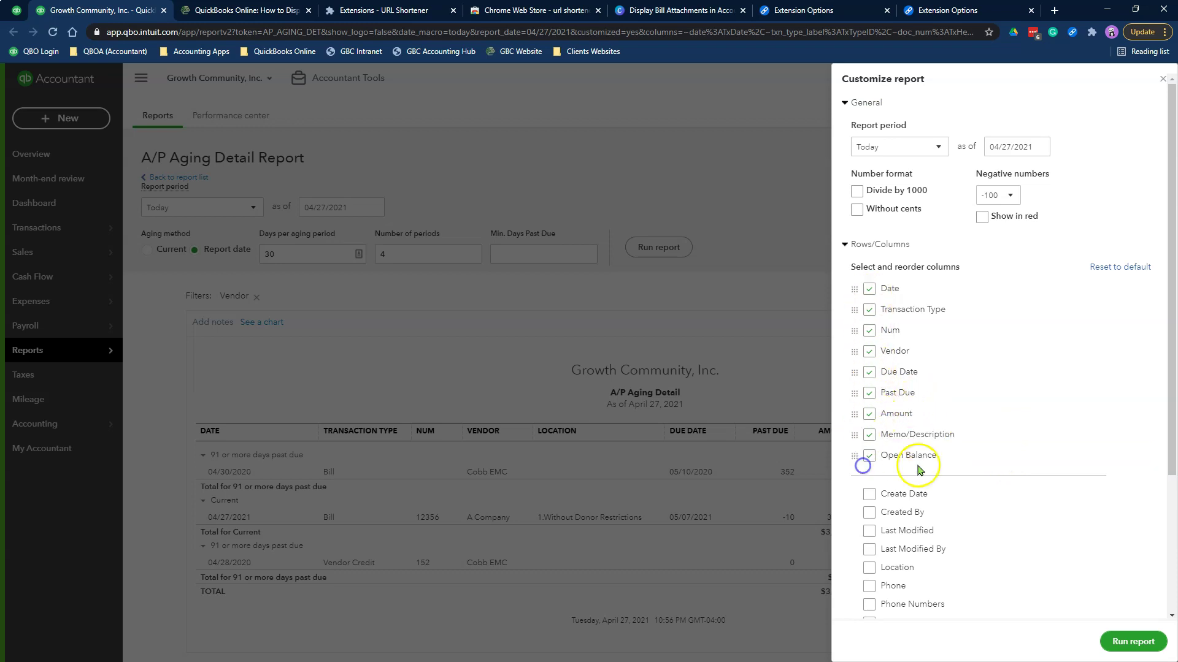
{"action": "left_click_drag", "start_coordinate": [859, 413], "coordinate": [866, 448]}
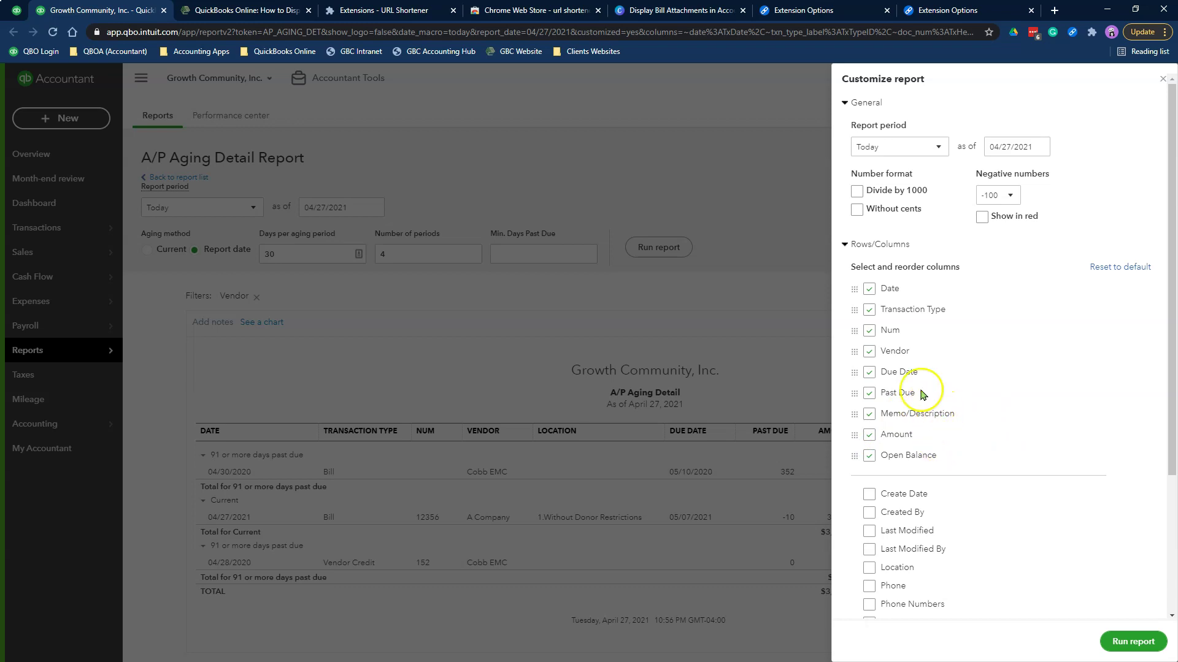
{"action": "scroll", "coordinate": [1025, 536], "scroll_direction": "down", "scroll_amount": 3}
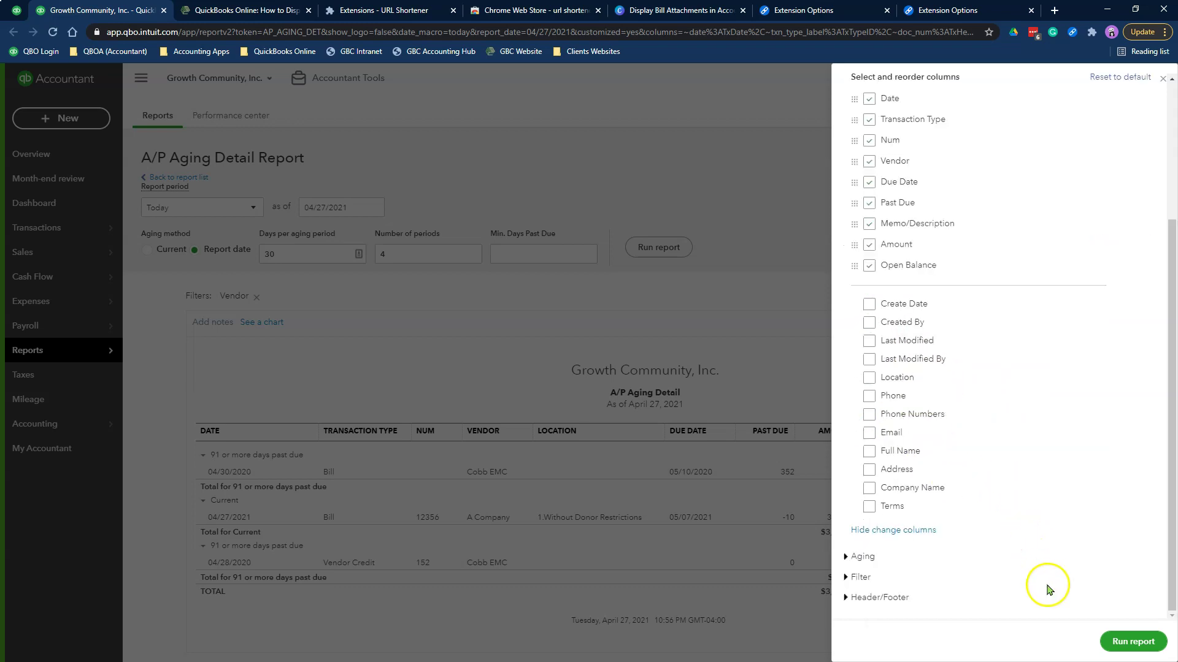
{"action": "left_click", "coordinate": [1122, 639]}
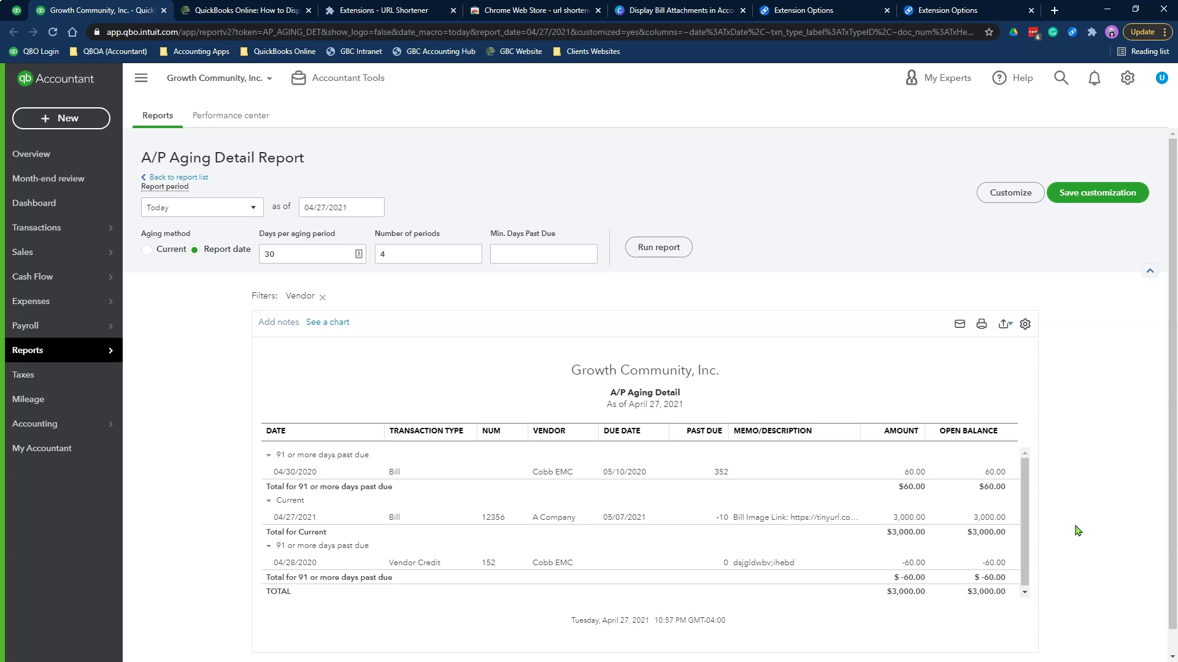
Save the customized report as A/P Aging Detail, shared with Firm only
{"action": "left_click", "coordinate": [1086, 202]}
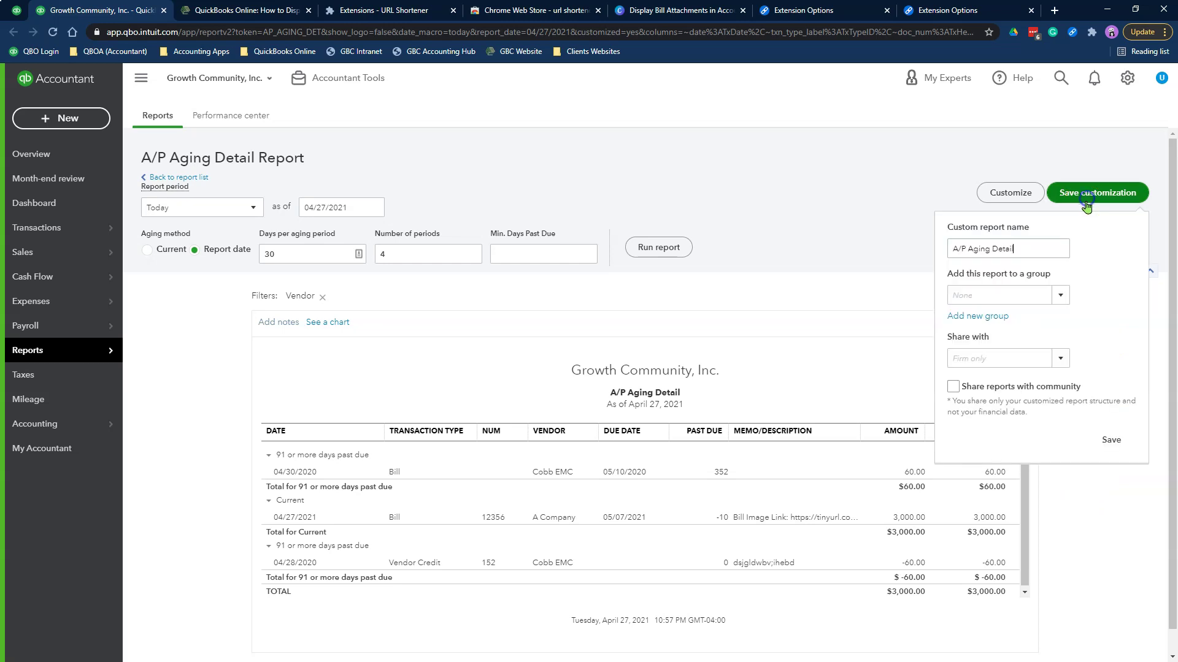
{"action": "left_click", "coordinate": [1061, 360]}
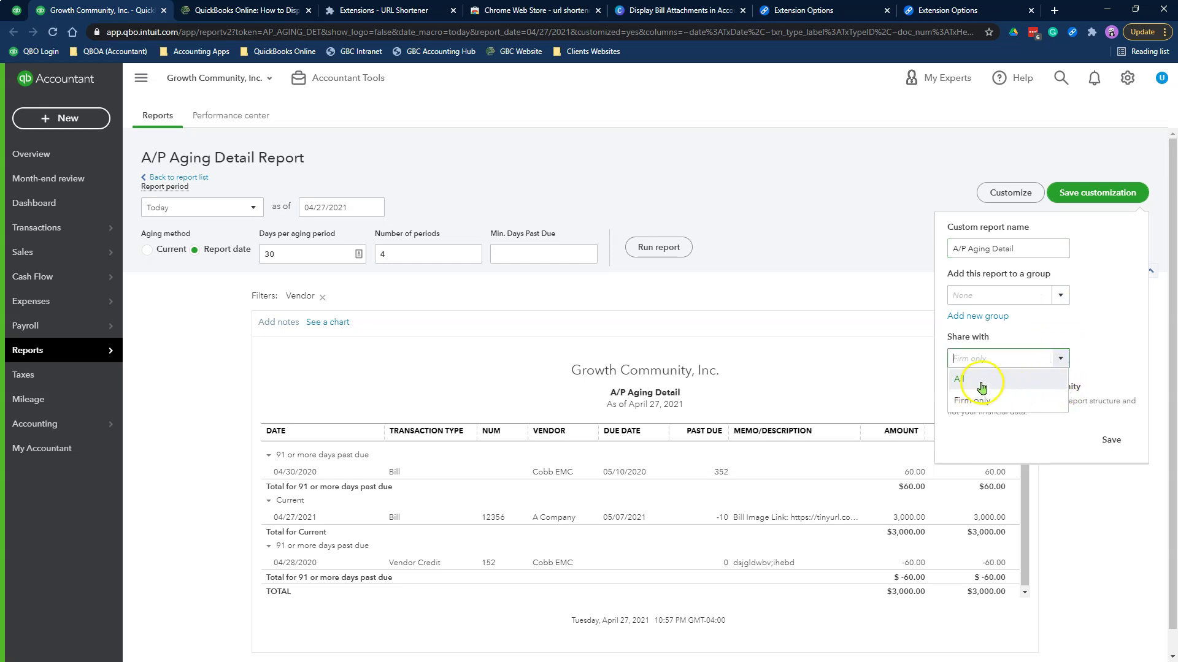
{"action": "left_click", "coordinate": [1061, 358]}
{"action": "left_click", "coordinate": [1061, 359]}
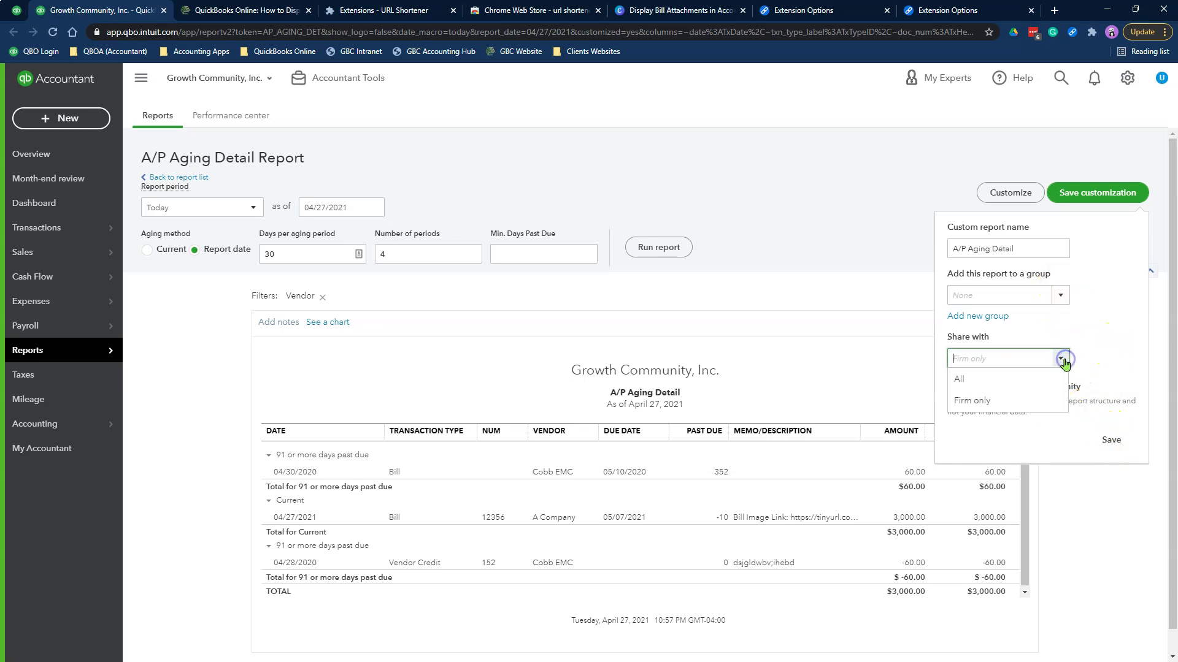
{"action": "left_click", "coordinate": [1048, 407]}
{"action": "left_click", "coordinate": [1111, 443]}
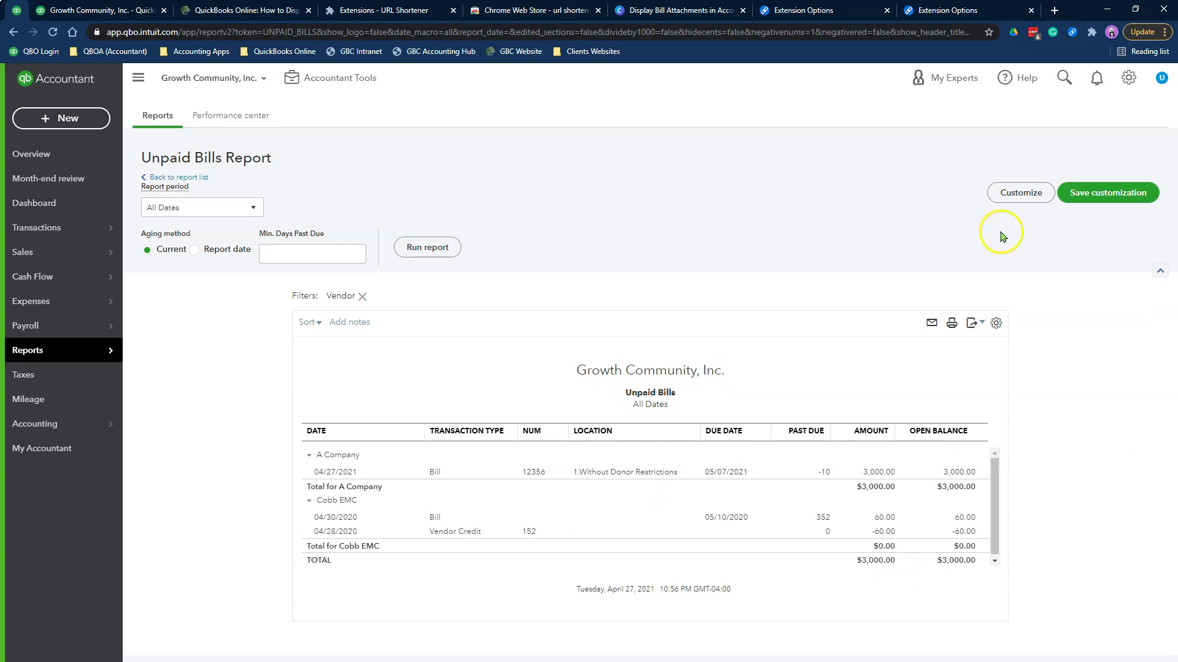
Add Memo/Description to Unpaid Bills between Past Due and Amount, then rerun the report
{"action": "left_click", "coordinate": [1035, 193]}
{"action": "left_click", "coordinate": [871, 267]}
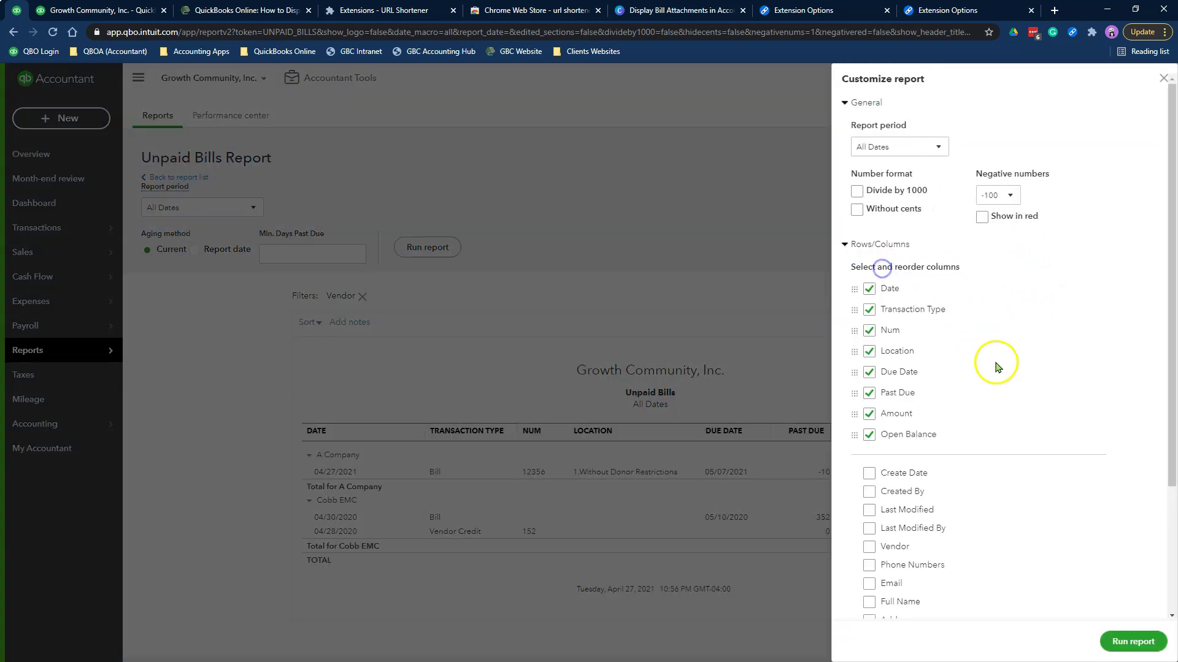
{"action": "scroll", "coordinate": [1043, 457], "scroll_direction": "down", "scroll_amount": 3}
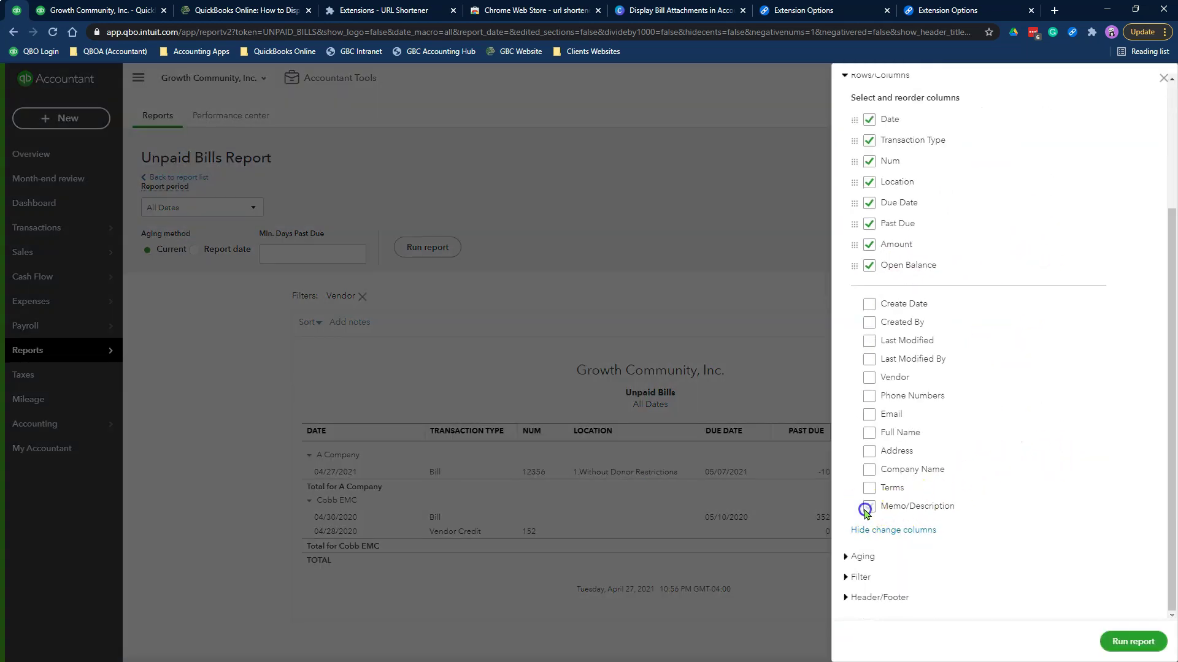
{"action": "left_click", "coordinate": [869, 506]}
{"action": "left_click_drag", "start_coordinate": [854, 286], "coordinate": [857, 234]}
{"action": "scroll", "coordinate": [1031, 294], "scroll_direction": "up", "scroll_amount": 2}
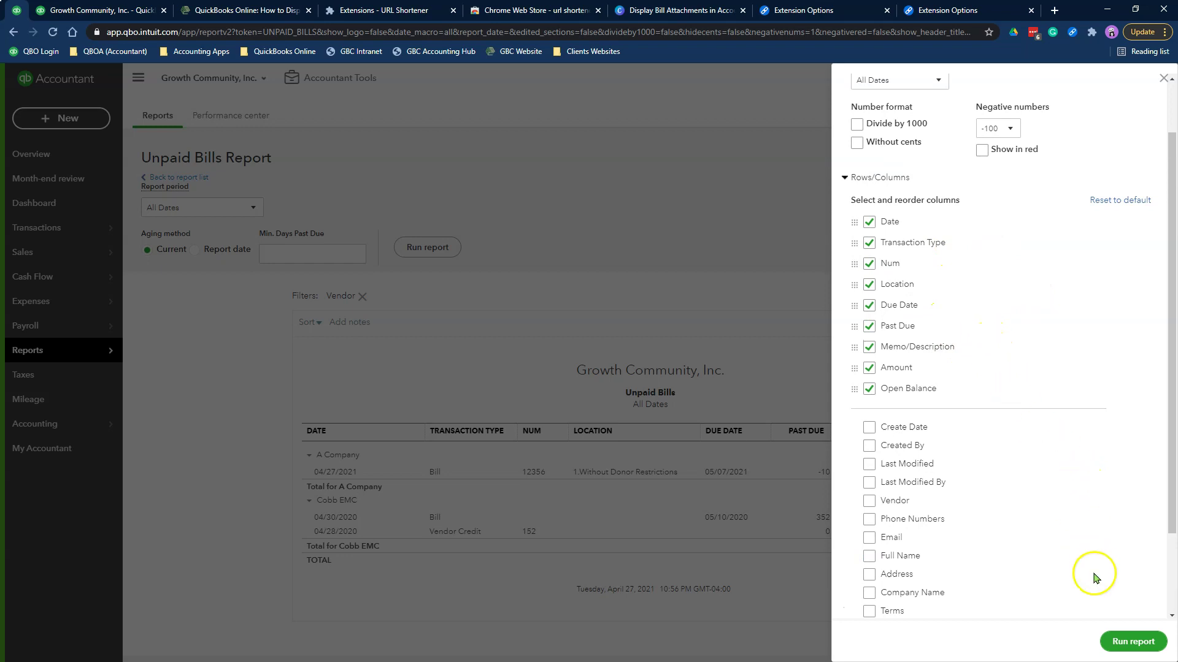
{"action": "left_click", "coordinate": [1132, 642]}
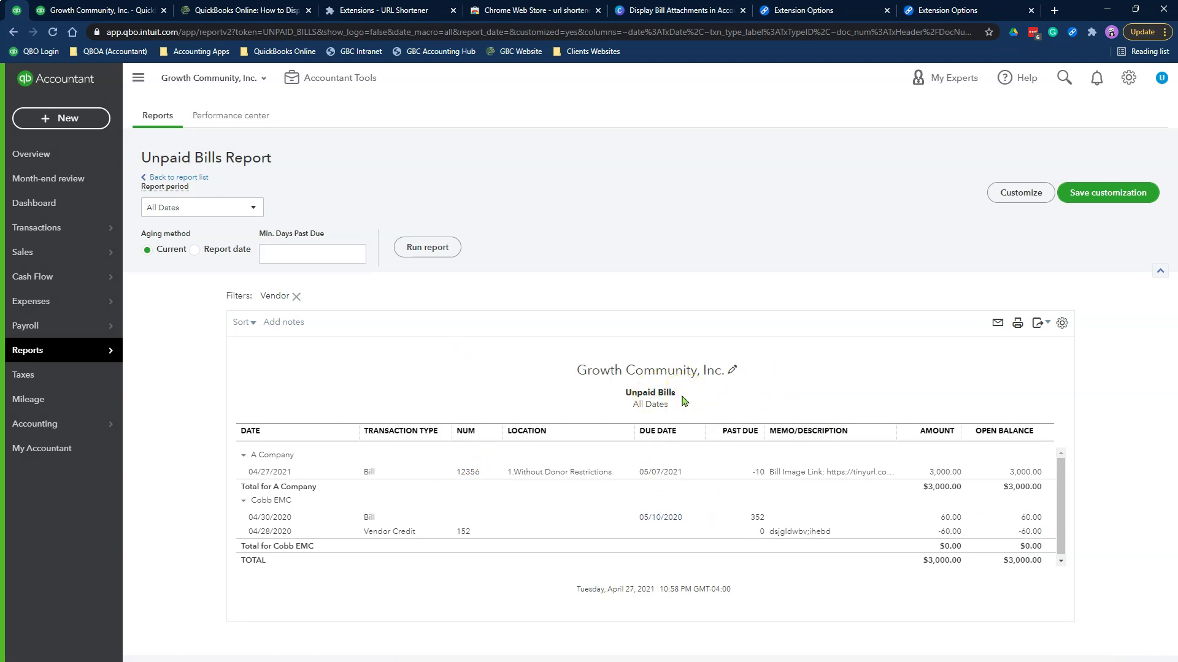
Go back to the saved A/P Aging Detail report, then forward again to Unpaid Bills
{"action": "left_click", "coordinate": [14, 32]}
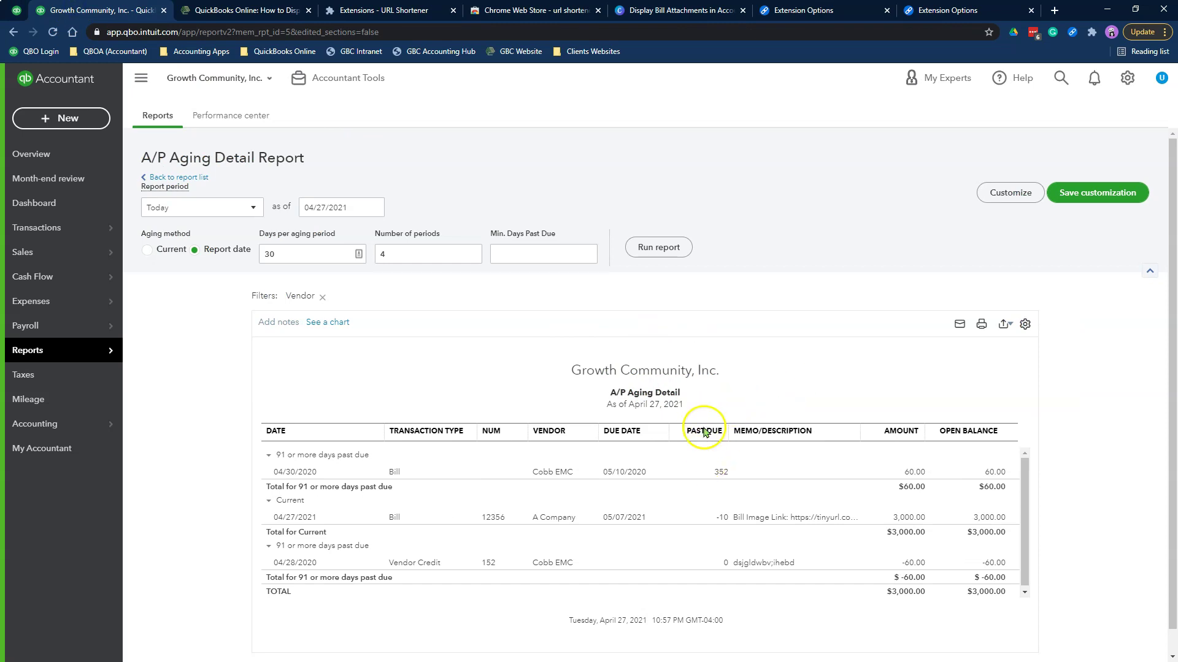
{"action": "left_click", "coordinate": [33, 32]}
Save the A/P Aging Detail report as a landscape PDF named APAgingDetail.pdf
{"action": "left_click", "coordinate": [961, 330]}
{"action": "left_click", "coordinate": [960, 330]}
{"action": "left_click", "coordinate": [320, 210]}
{"action": "left_click", "coordinate": [298, 251]}
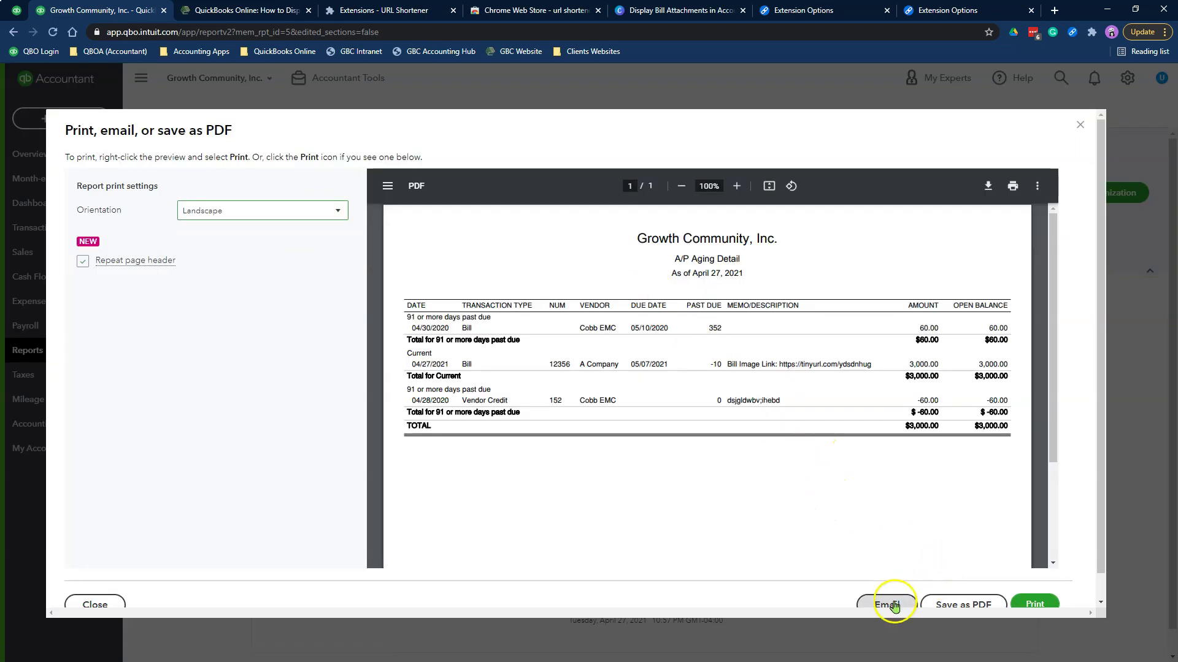
{"action": "left_click", "coordinate": [952, 609]}
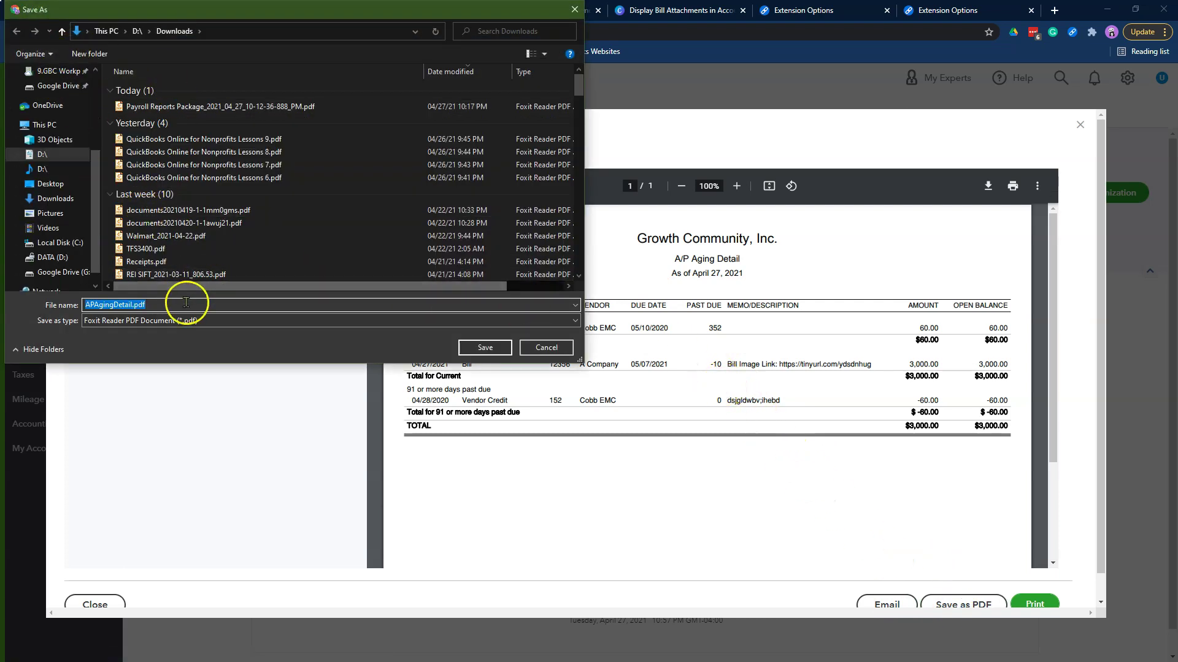
{"action": "left_click", "coordinate": [485, 347]}
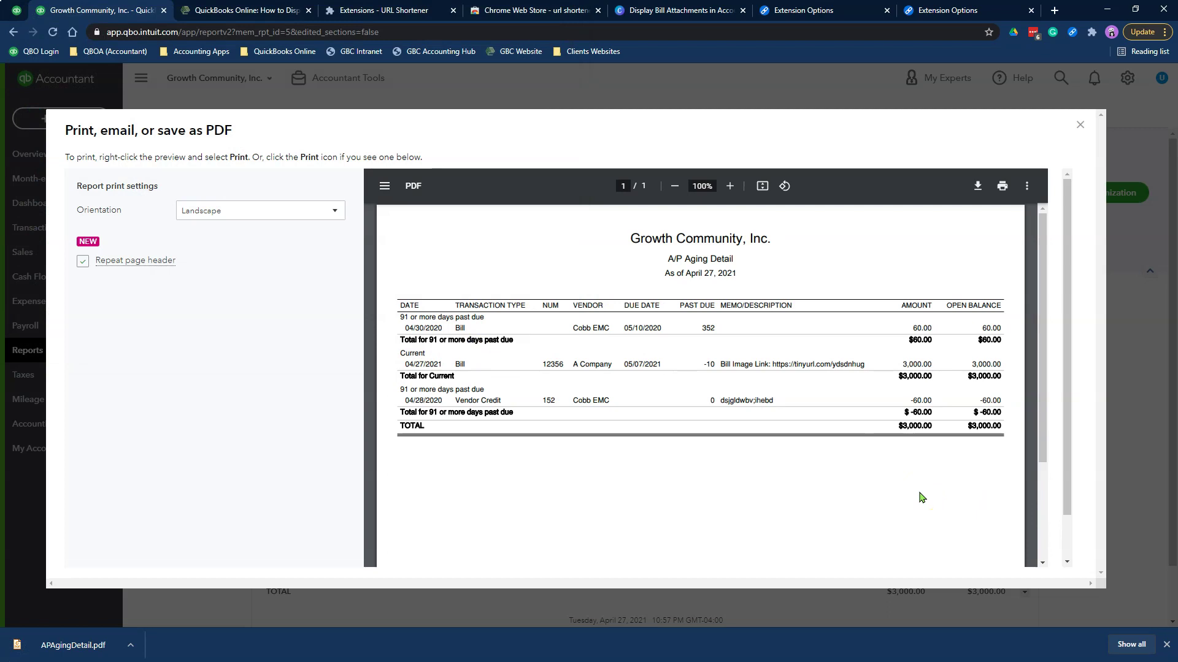
Open the report's Email dialog and cancel it
{"action": "scroll", "coordinate": [920, 497], "scroll_direction": "down", "scroll_amount": 3}
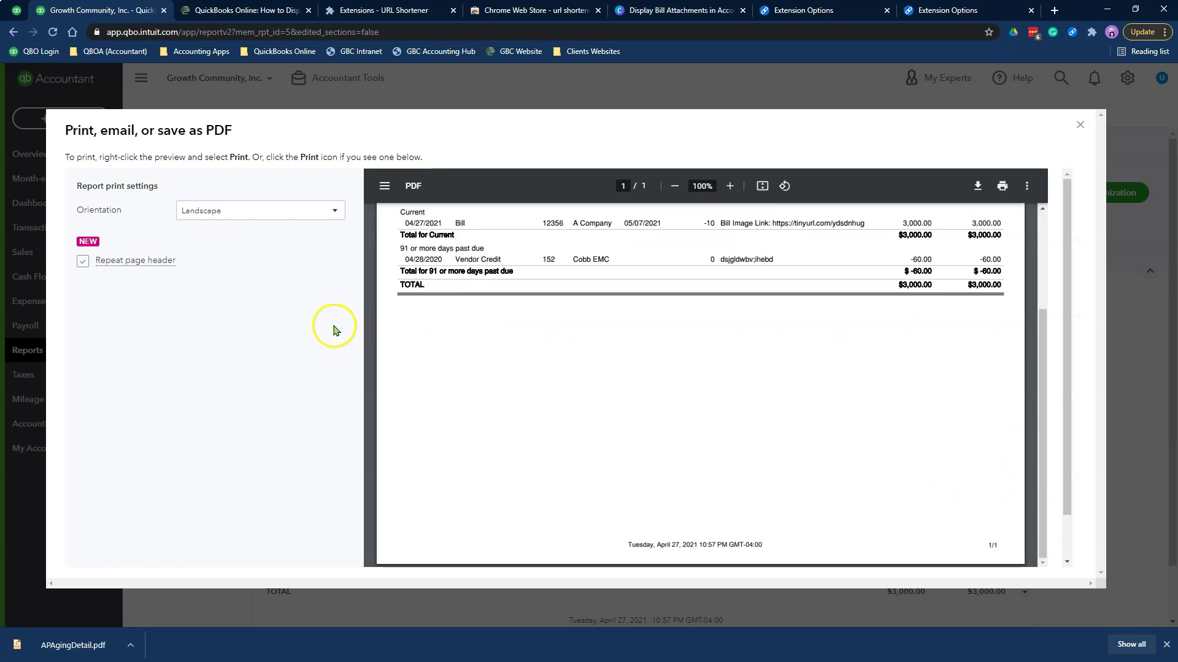
{"action": "scroll", "coordinate": [1051, 495], "scroll_direction": "down", "scroll_amount": 2}
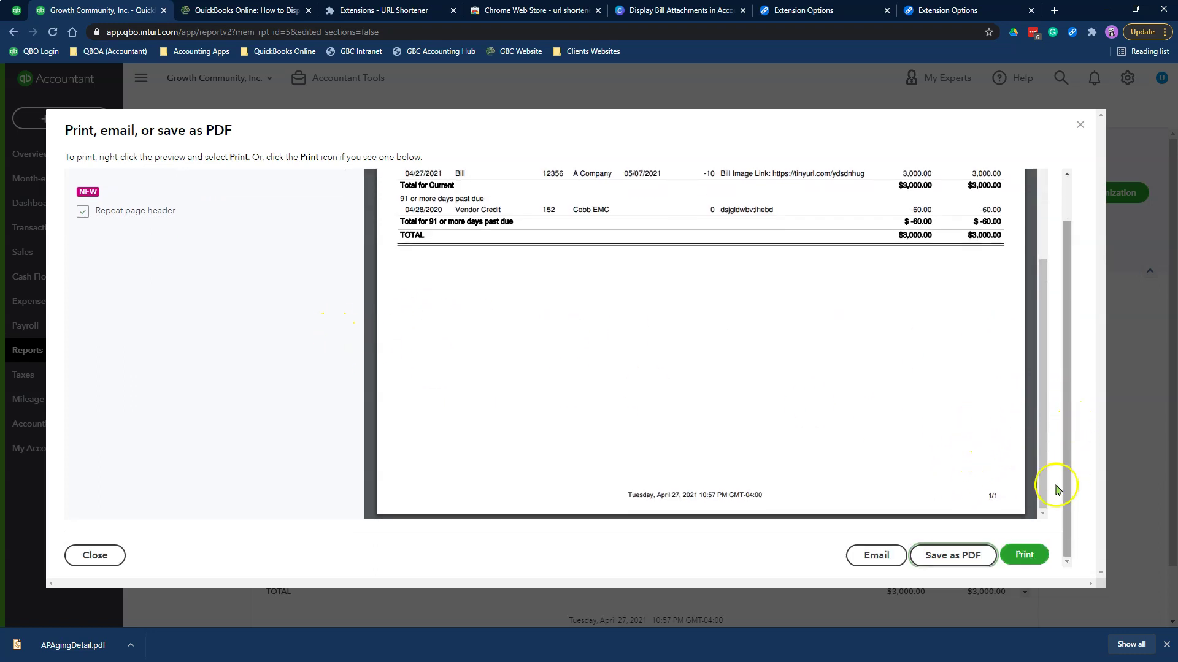
{"action": "left_click", "coordinate": [878, 556]}
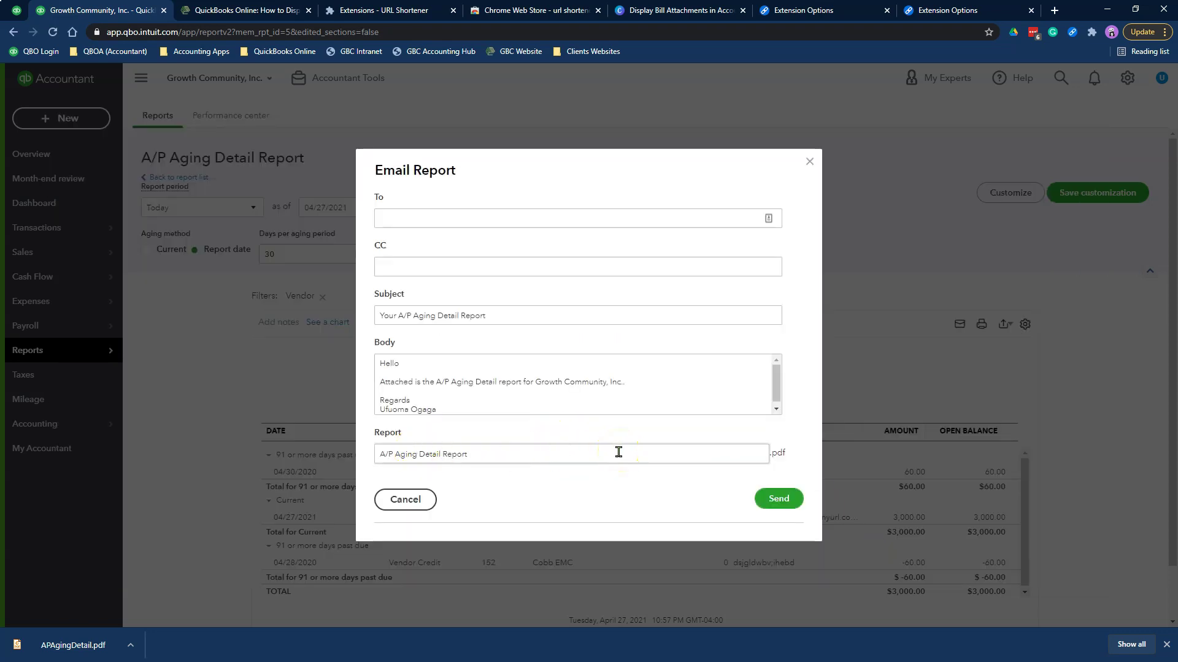
{"action": "left_click", "coordinate": [404, 497]}
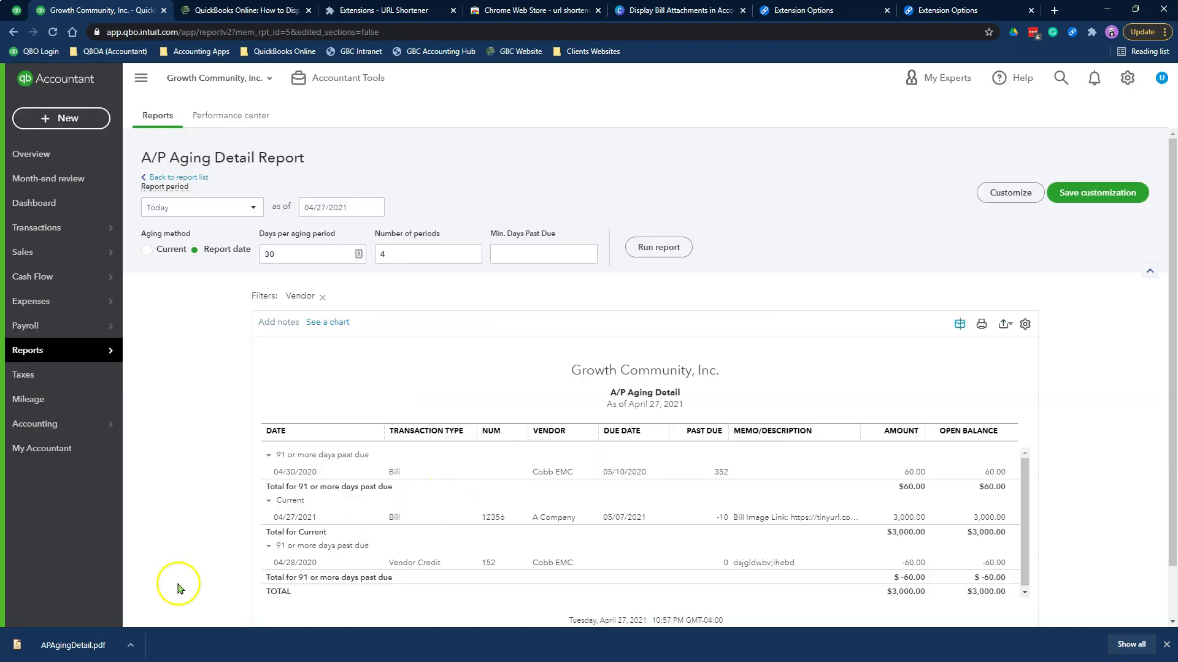
Open APAgingDetail.pdf and follow its tinyurl memo link to Sample Credit Card for Training.pdf
{"action": "left_click", "coordinate": [74, 646]}
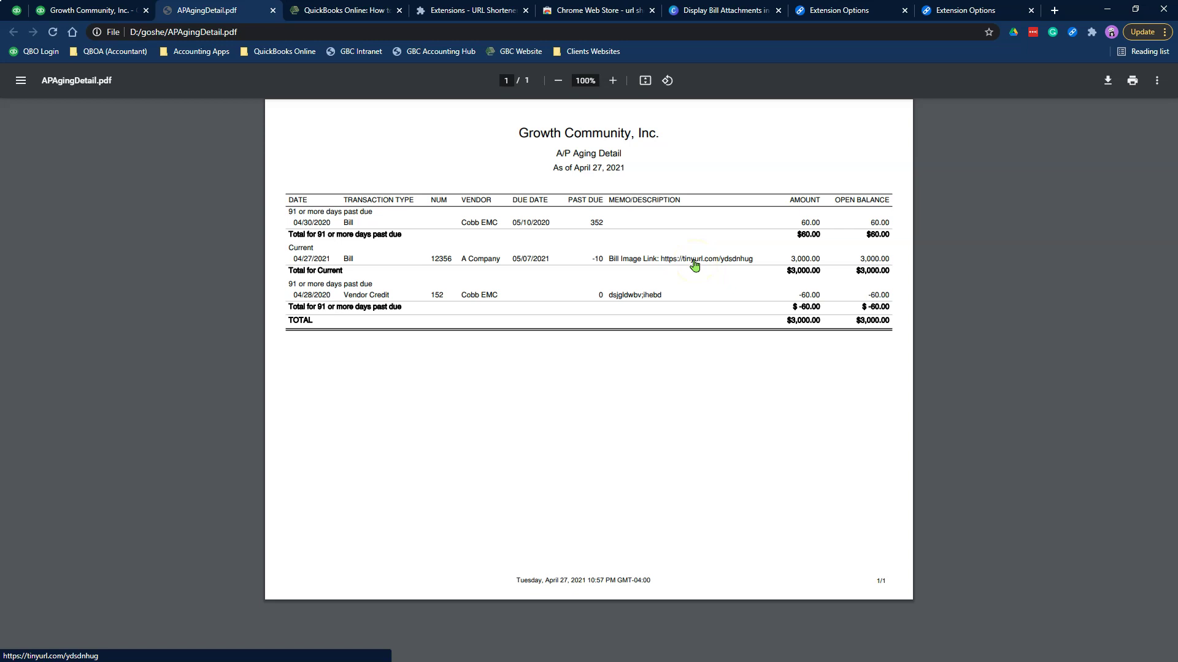
{"action": "left_click", "coordinate": [695, 265]}
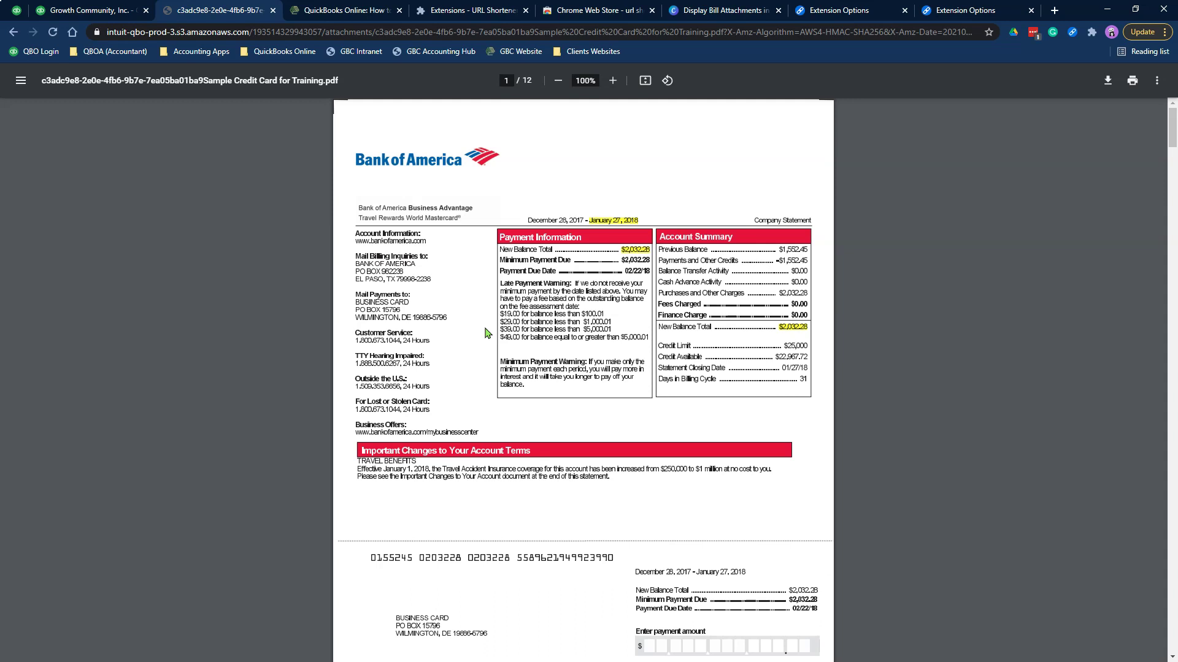
Switch back to the QuickBooks report tab, dismissing the + New menu
{"action": "left_click", "coordinate": [80, 10]}
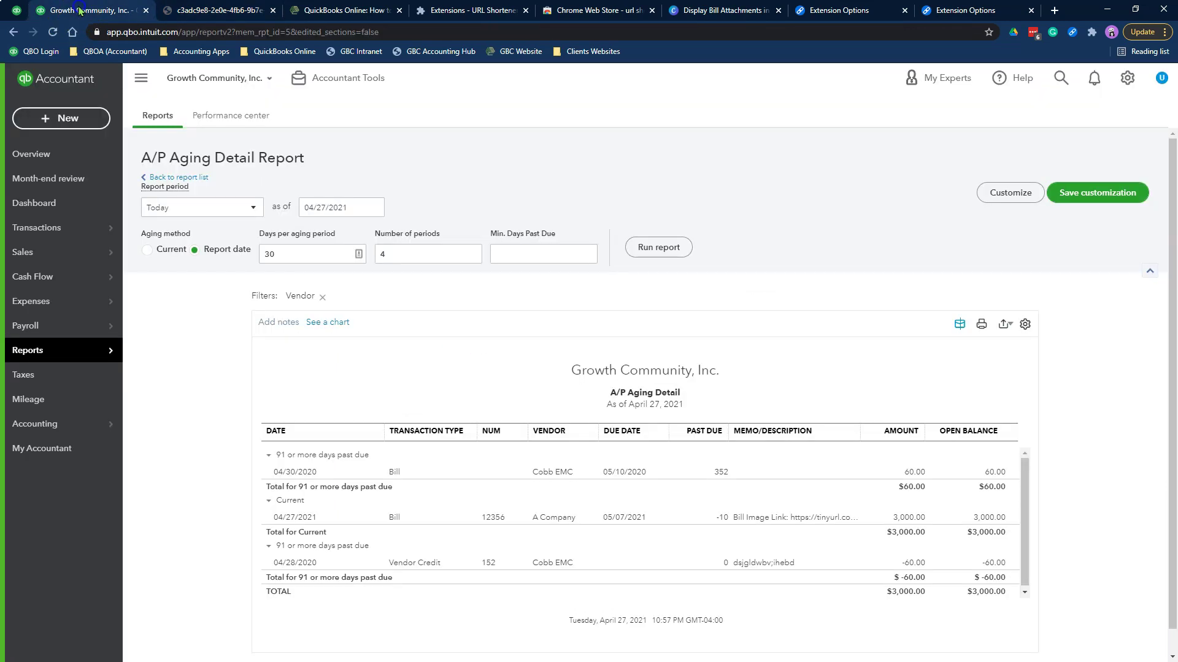
{"action": "mouse_move", "coordinate": [100, 350]}
{"action": "left_click", "coordinate": [84, 120]}
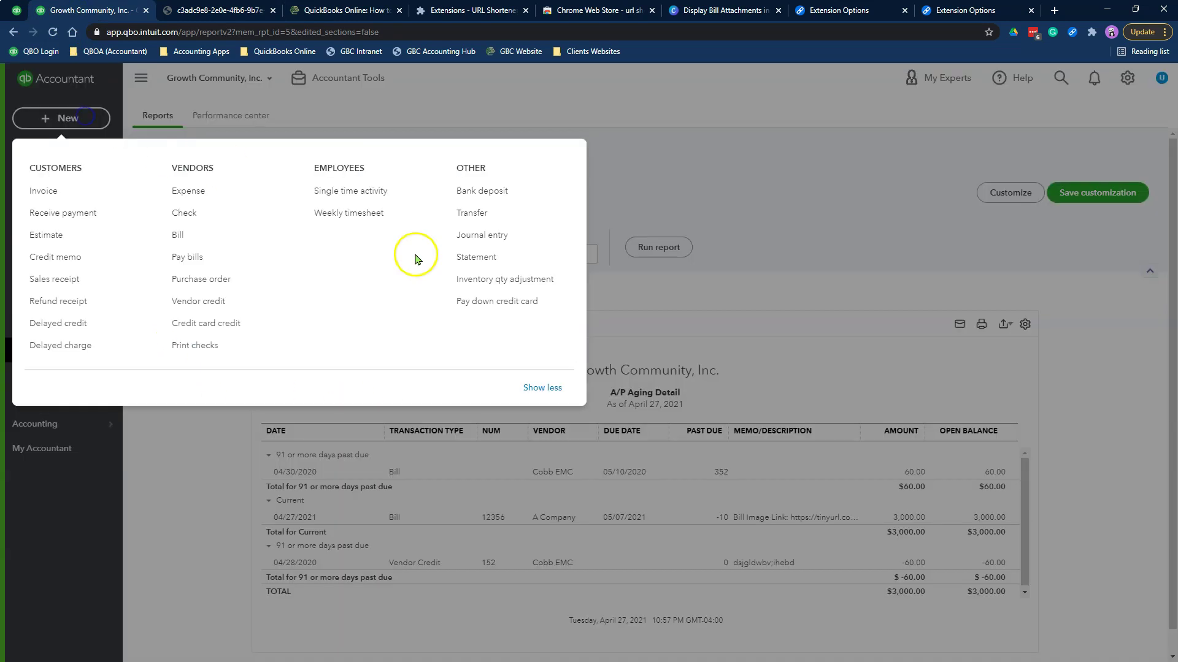
{"action": "left_click", "coordinate": [1106, 489]}
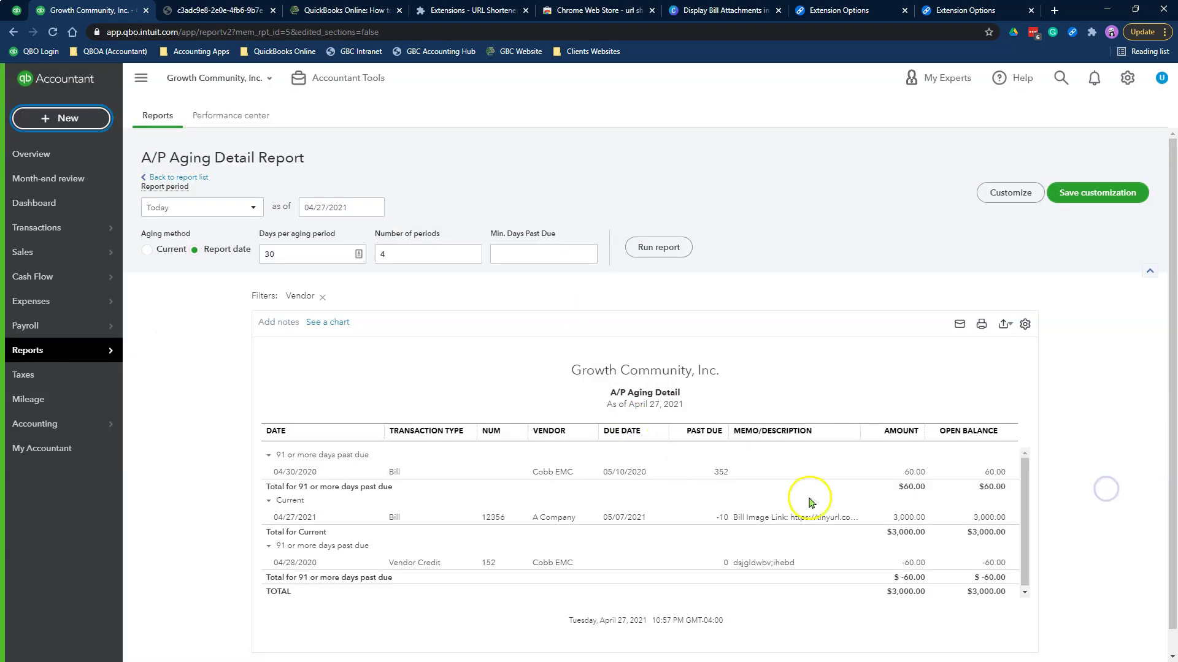
Copy bill 12356's memo text with its tinyurl link, then start a new check
{"action": "left_click", "coordinate": [740, 519]}
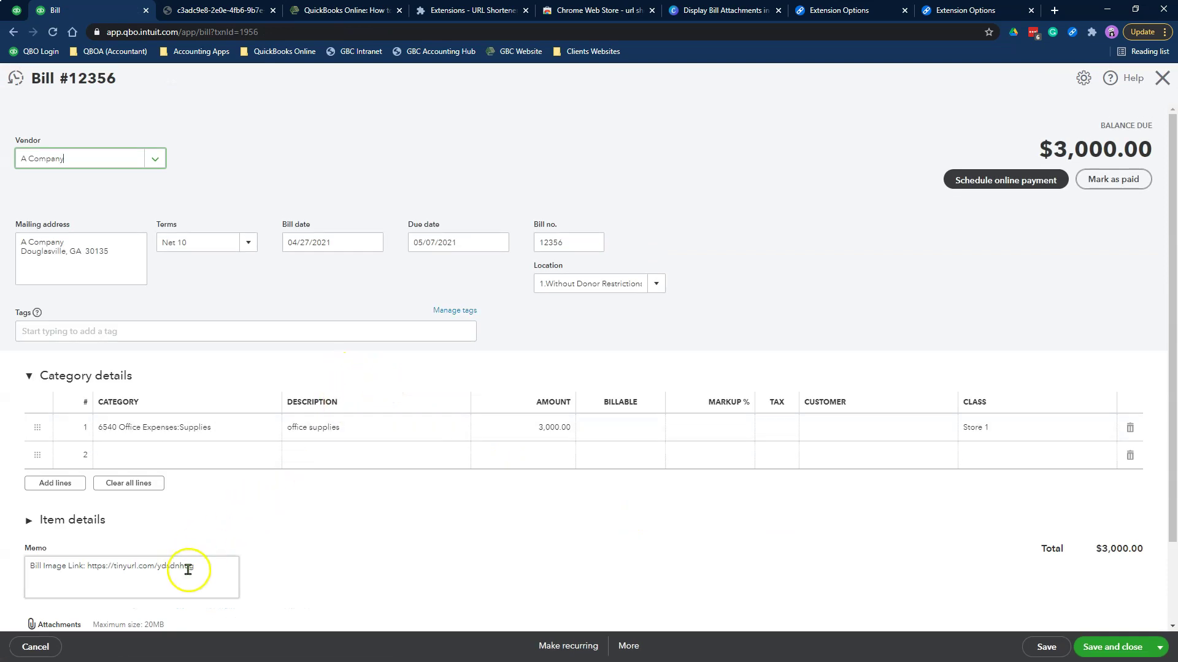
{"action": "left_click_drag", "start_coordinate": [191, 565], "coordinate": [29, 565]}
{"action": "right_click", "coordinate": [56, 565]}
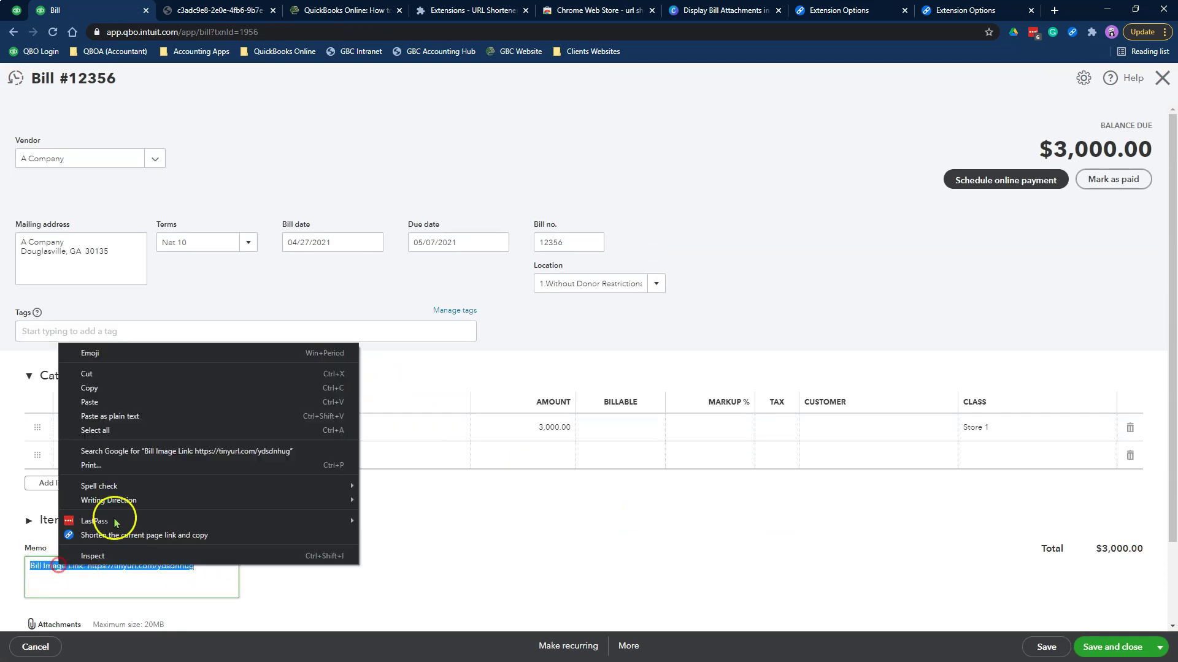
{"action": "left_click", "coordinate": [118, 308]}
{"action": "left_click", "coordinate": [1162, 78]}
{"action": "left_click", "coordinate": [62, 118]}
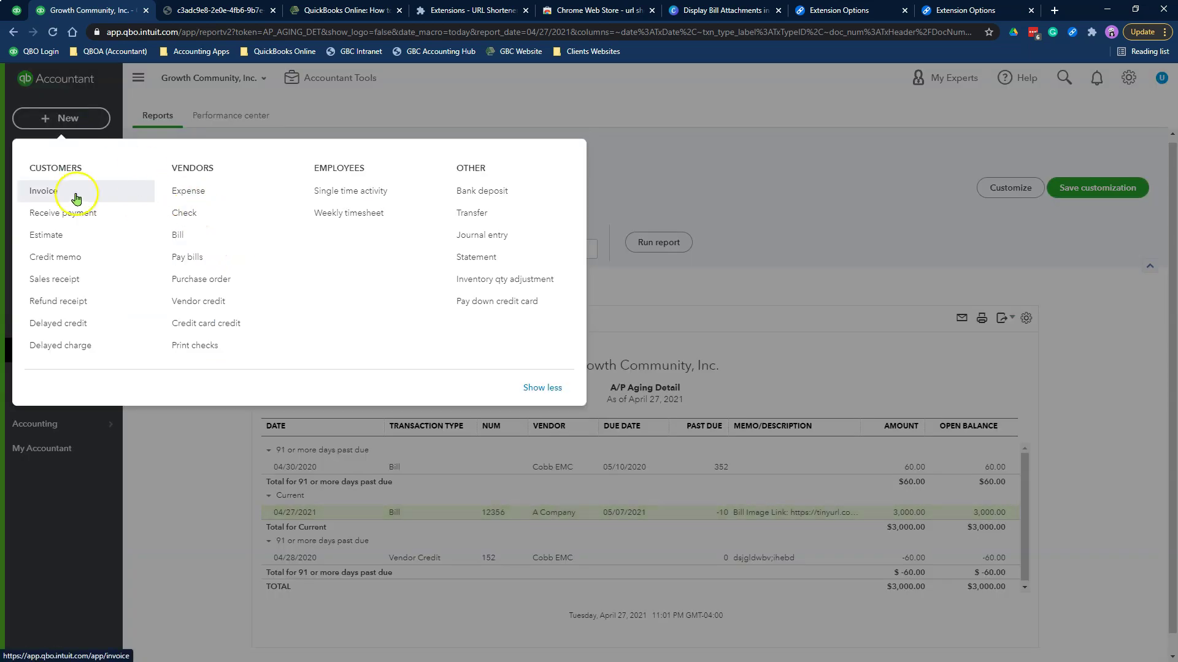
{"action": "left_click", "coordinate": [219, 217]}
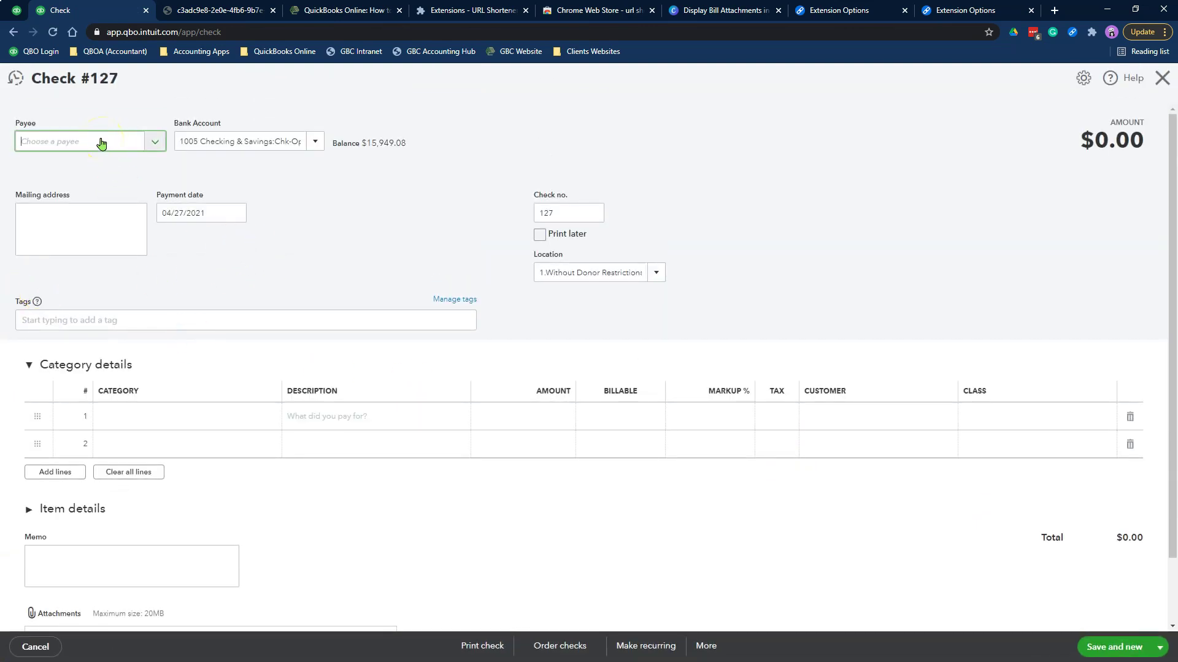
Fill check 127: payee A Company, category 6540 Office Expenses:Supplies, amount 500.00, class Store 1
{"action": "left_click", "coordinate": [101, 143]}
{"action": "left_click", "coordinate": [76, 192]}
{"action": "left_click", "coordinate": [243, 477]}
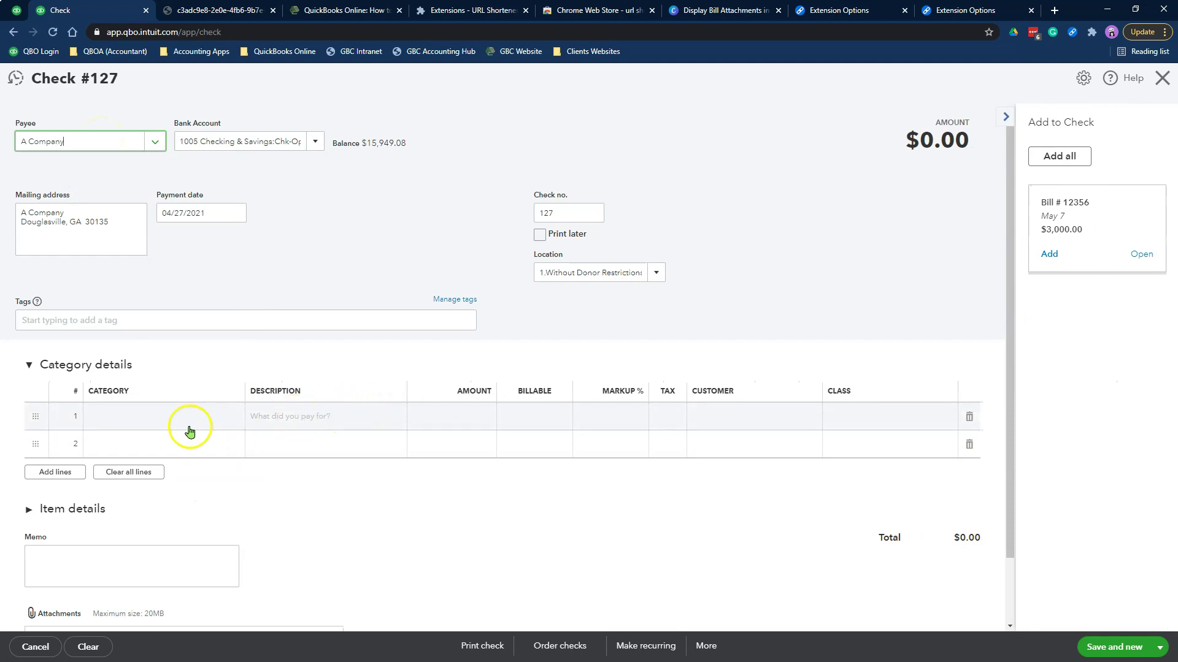
{"action": "left_click", "coordinate": [168, 415]}
{"action": "type", "text": "s:Supp"}
{"action": "left_click", "coordinate": [211, 486]}
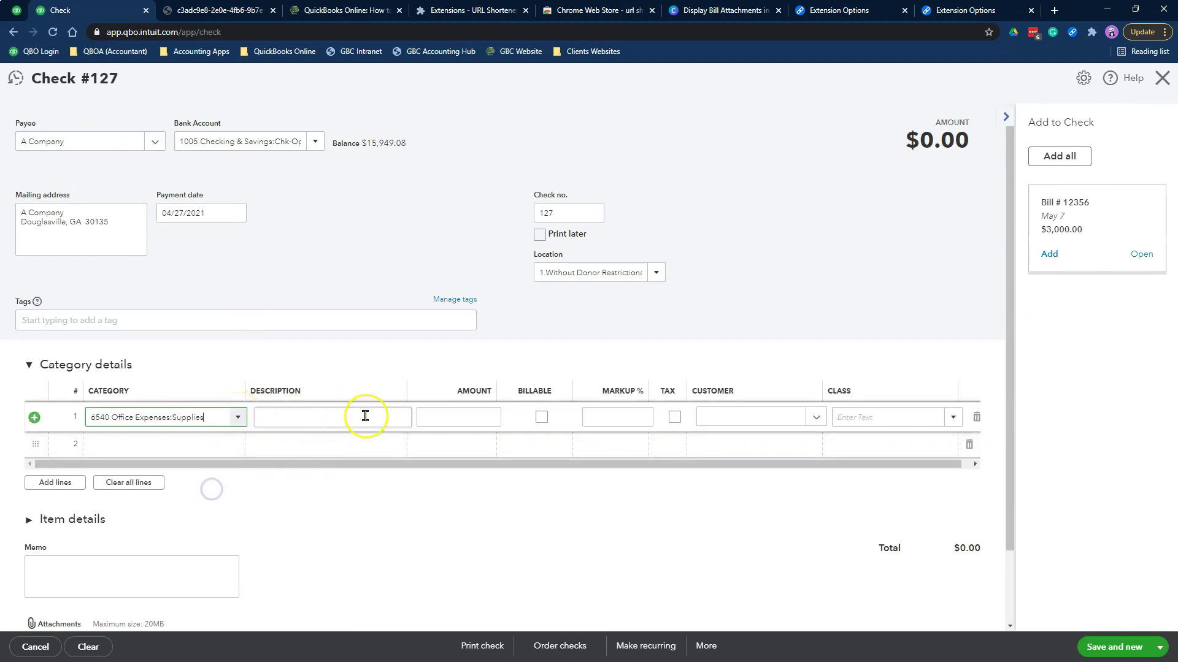
{"action": "left_click", "coordinate": [458, 417]}
{"action": "type", "text": "500"}
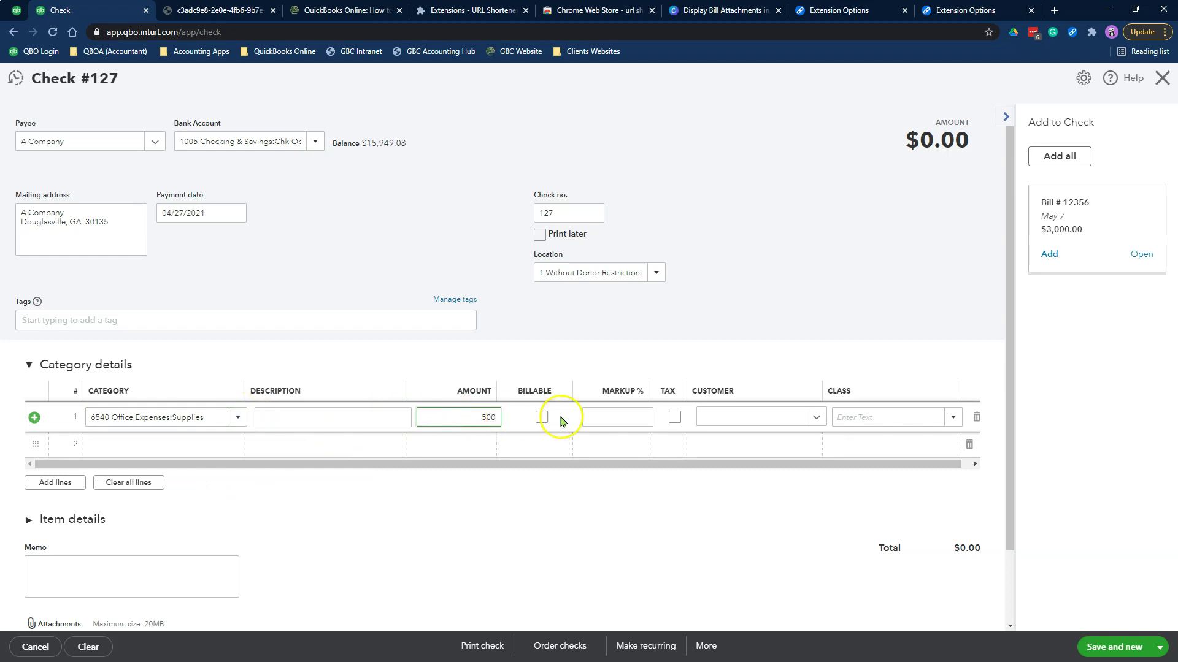
{"action": "left_click", "coordinate": [875, 417]}
{"action": "left_click", "coordinate": [951, 417]}
{"action": "left_click", "coordinate": [917, 464]}
Paste the tinyurl bill link as memo, attach the PDF, and date the check 04/28/2021
{"action": "scroll", "coordinate": [491, 577], "scroll_direction": "down", "scroll_amount": 2}
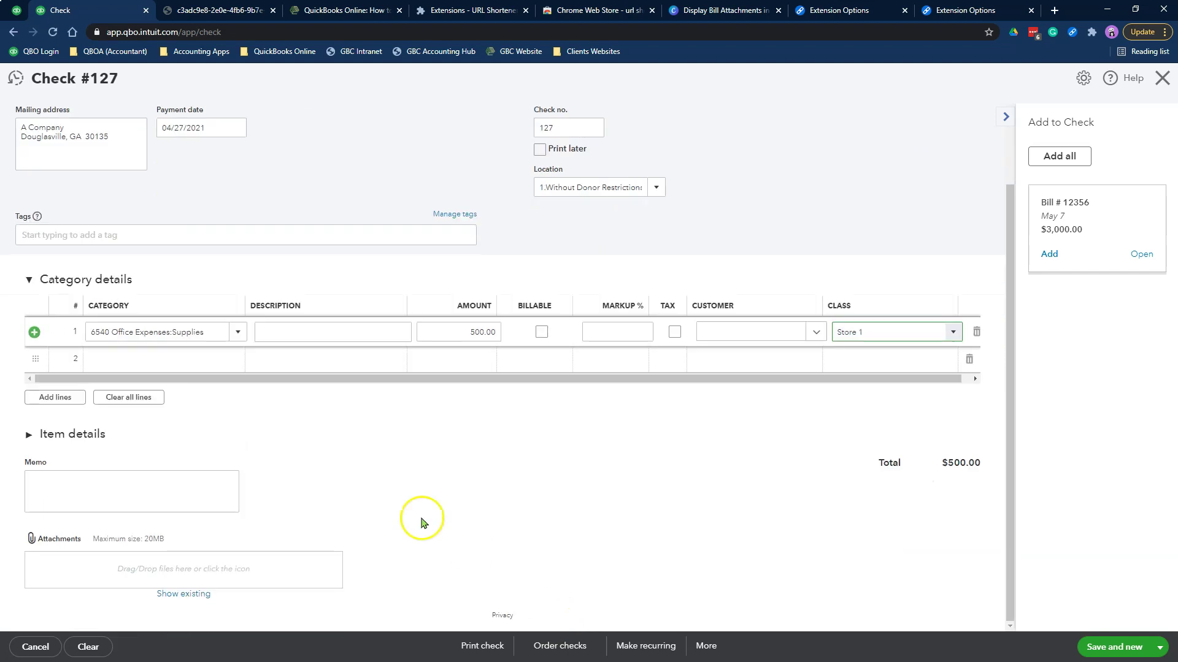
{"action": "left_click", "coordinate": [129, 489]}
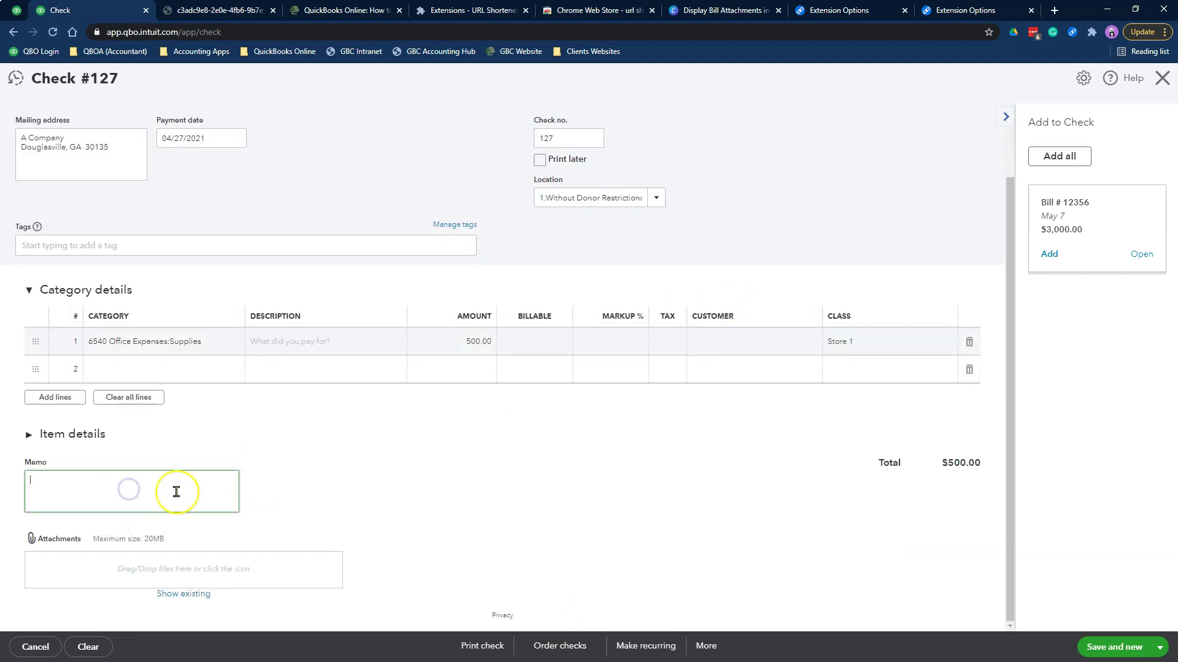
{"action": "key", "text": "ctrl+v"}
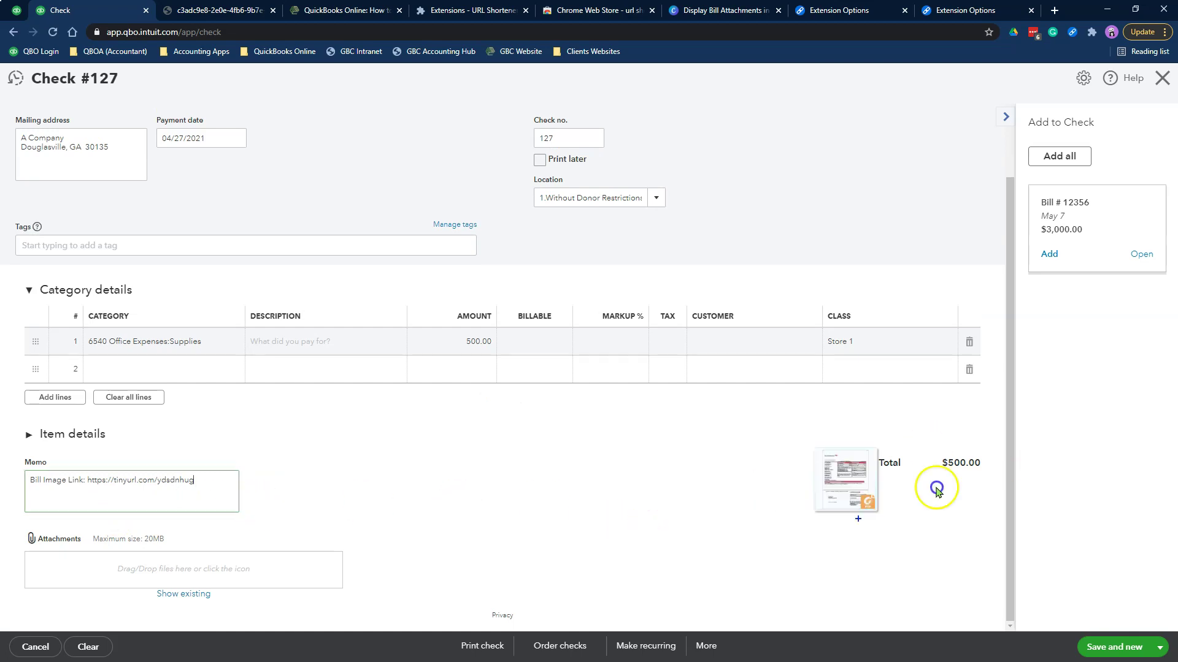
{"action": "left_click_drag", "start_coordinate": [836, 507], "coordinate": [313, 570]}
{"action": "scroll", "coordinate": [689, 522], "scroll_direction": "up", "scroll_amount": 1}
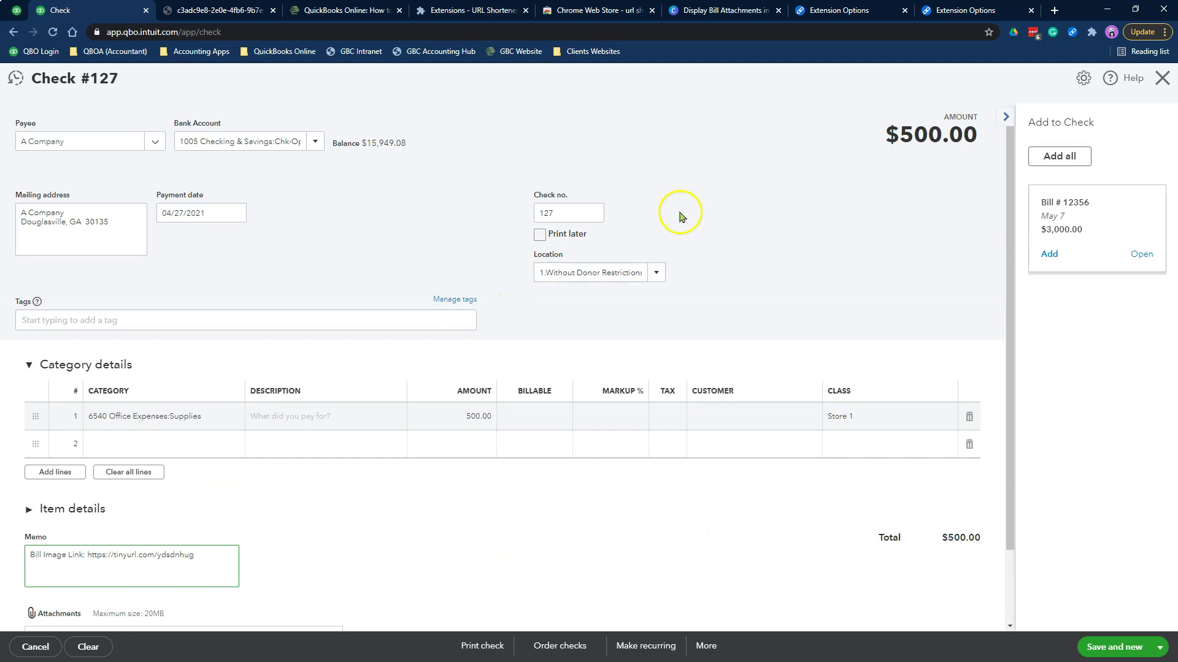
{"action": "left_click", "coordinate": [236, 212]}
{"action": "left_click", "coordinate": [220, 338]}
Save and close check 127, returning to A/P Aging Detail
{"action": "left_click", "coordinate": [629, 525]}
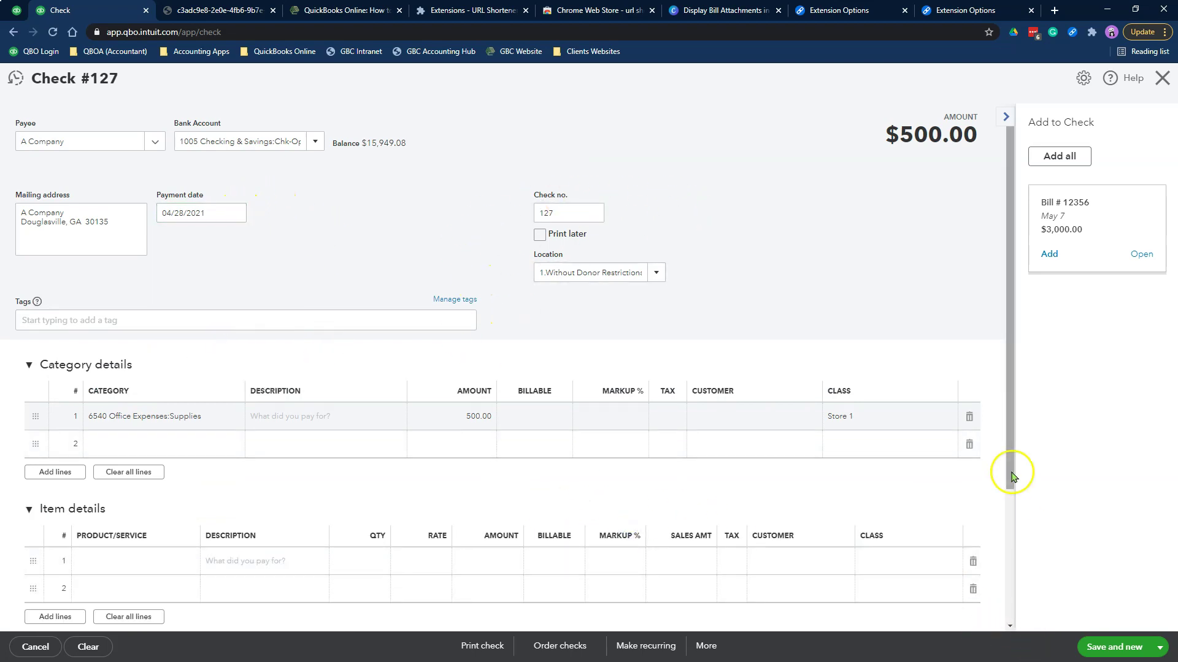
{"action": "scroll", "coordinate": [910, 524], "scroll_direction": "down", "scroll_amount": 3}
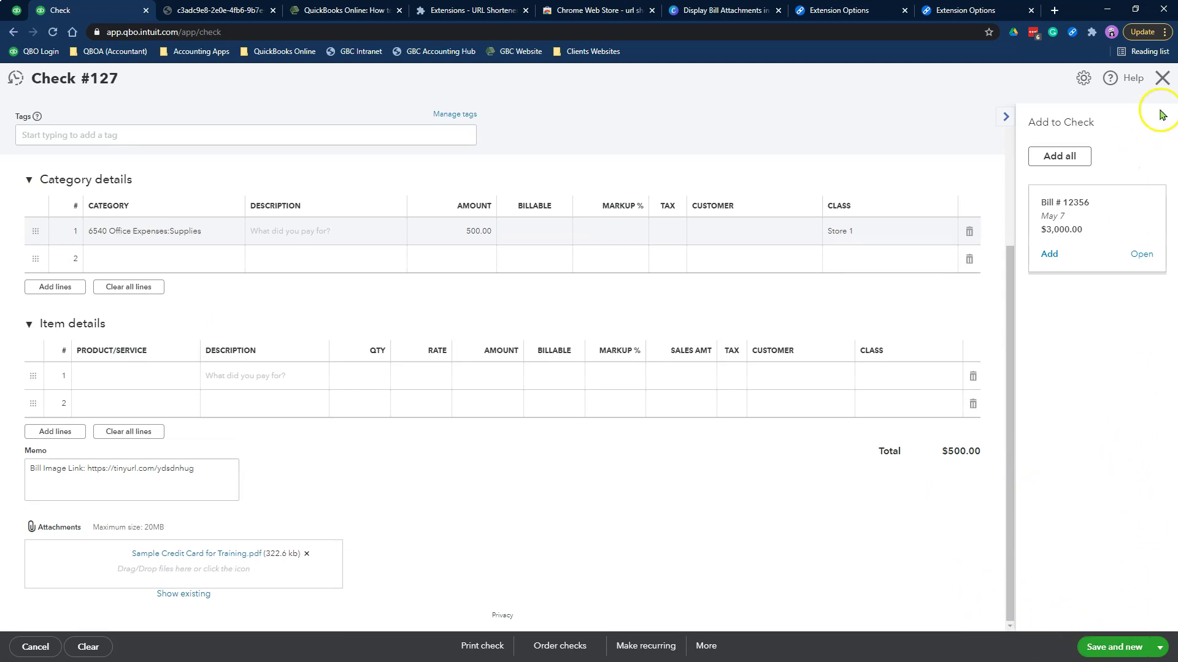
{"action": "left_click", "coordinate": [1162, 77]}
{"action": "left_click", "coordinate": [523, 381]}
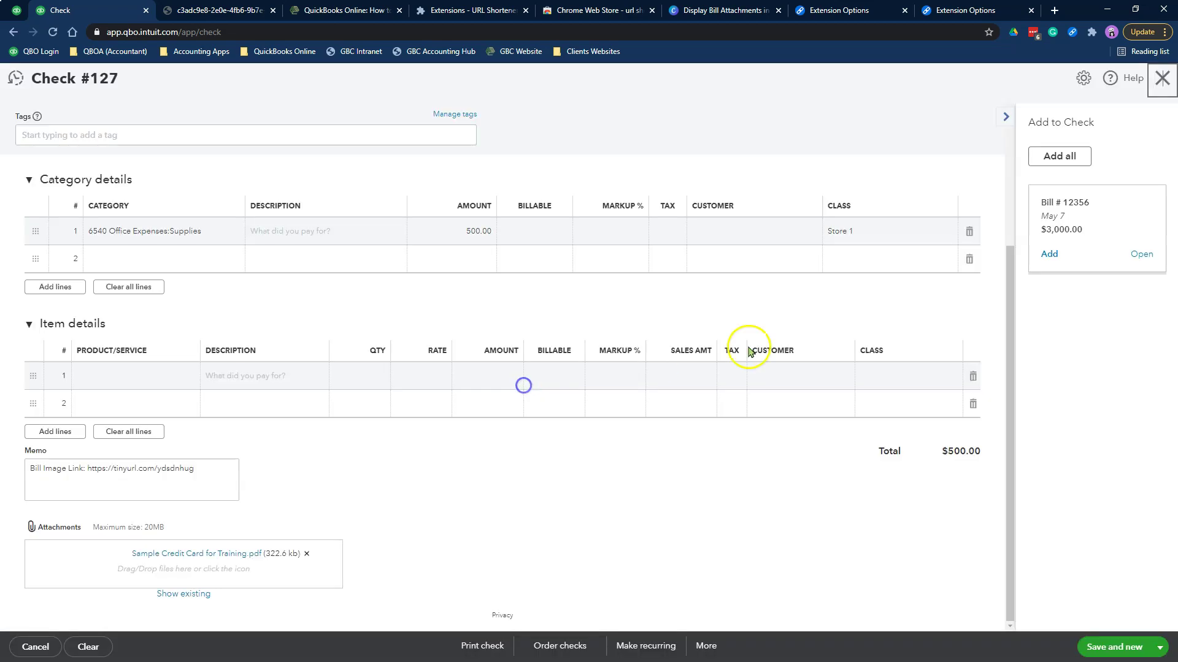
{"action": "left_click", "coordinate": [1005, 117]}
{"action": "left_click", "coordinate": [1154, 648]}
{"action": "left_click", "coordinate": [1098, 623]}
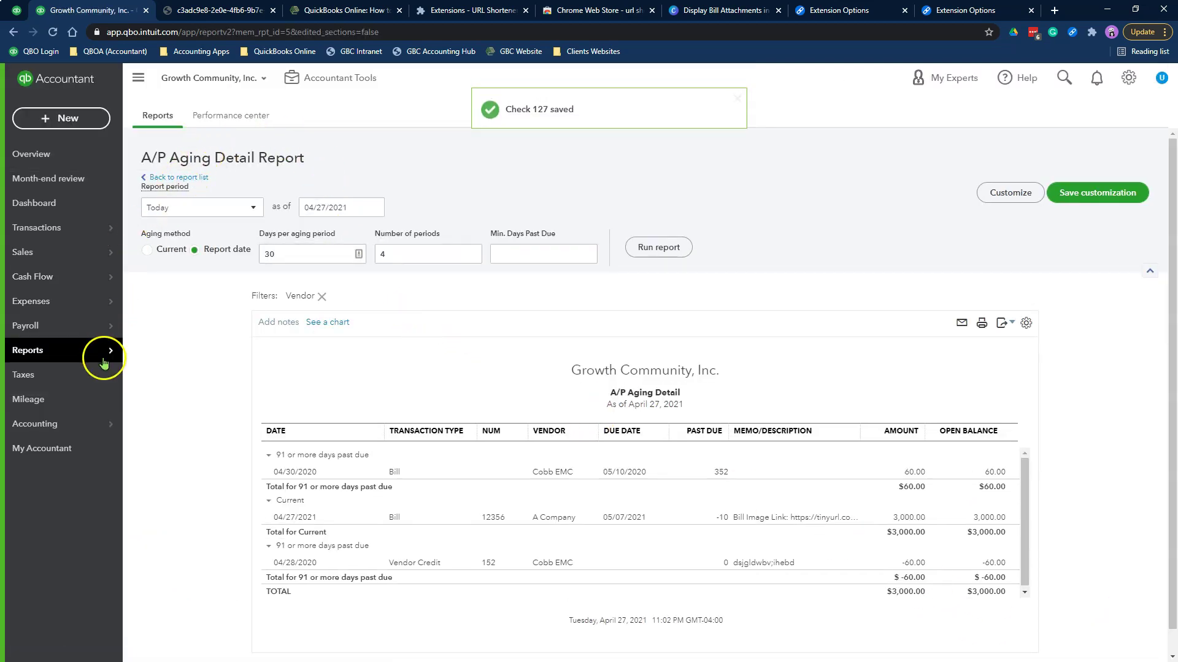
Find the Transaction List by Vendor report by searching 'Ven' in Reports and open it
{"action": "mouse_move", "coordinate": [100, 358]}
{"action": "left_click", "coordinate": [158, 351]}
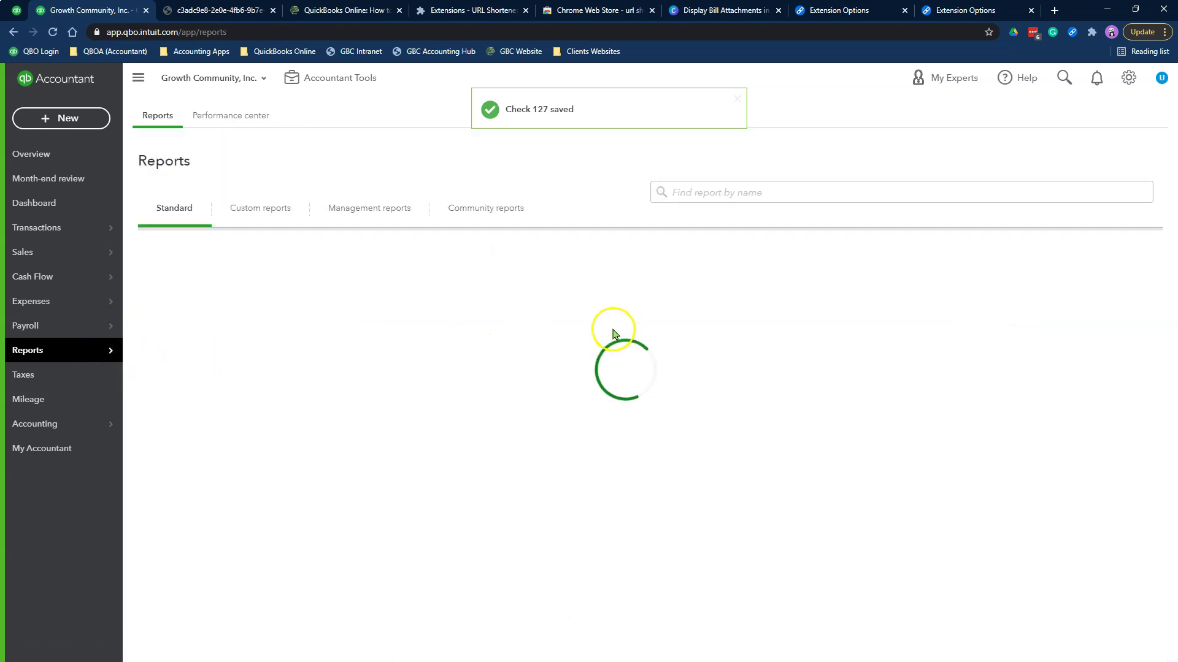
{"action": "left_click", "coordinate": [696, 197]}
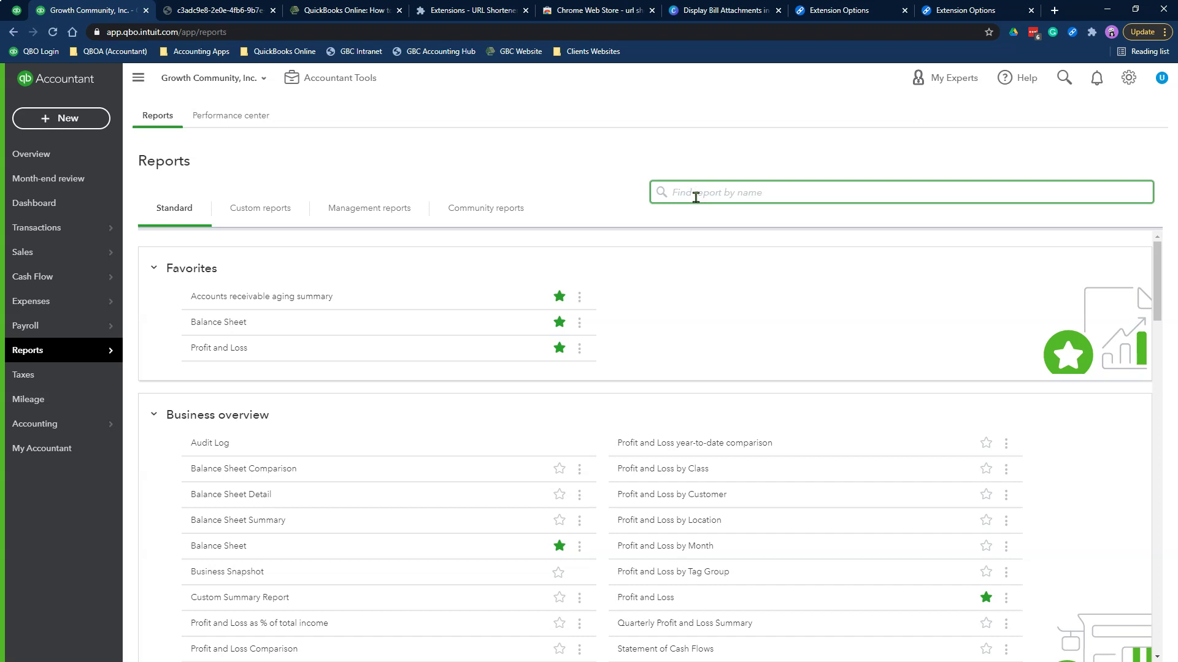
{"action": "type", "text": "Ven"}
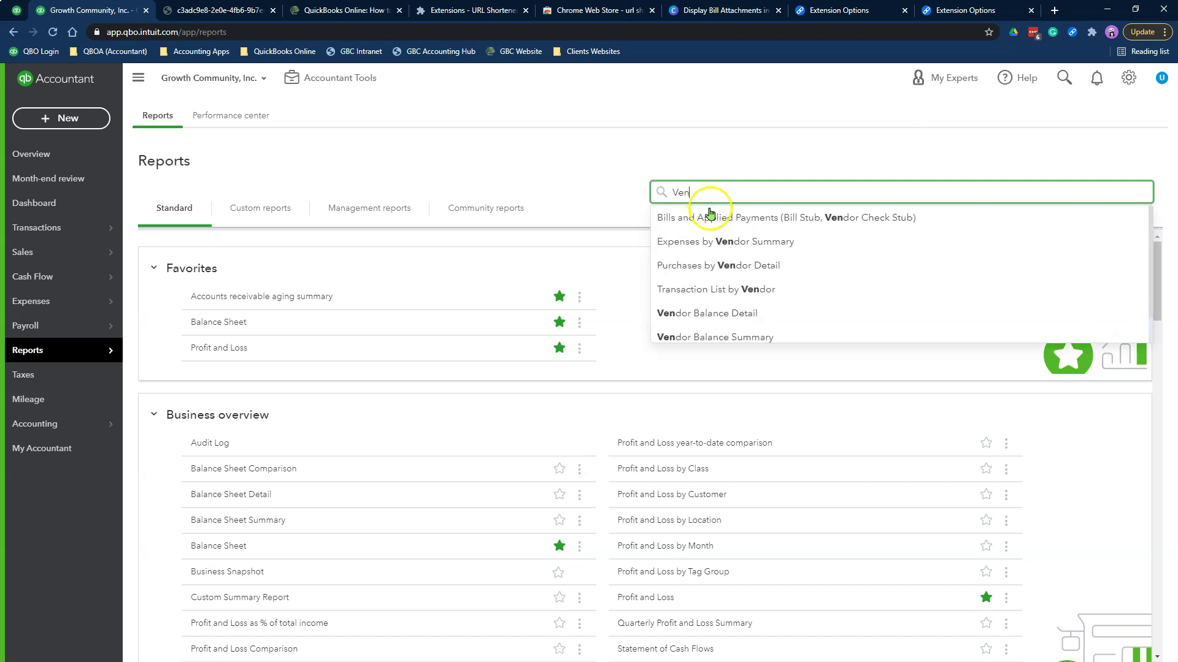
{"action": "left_click", "coordinate": [753, 294]}
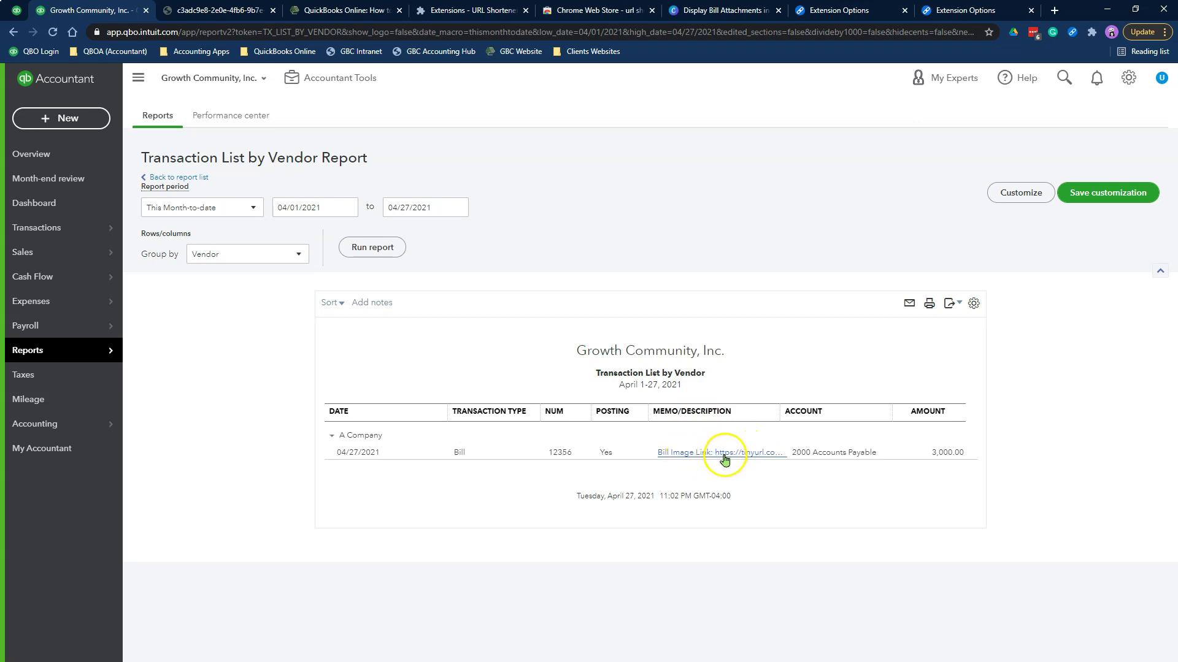
Set the report end date to 04/28/2021 and rerun it, showing bill 12356 and check 127
{"action": "left_click", "coordinate": [227, 210]}
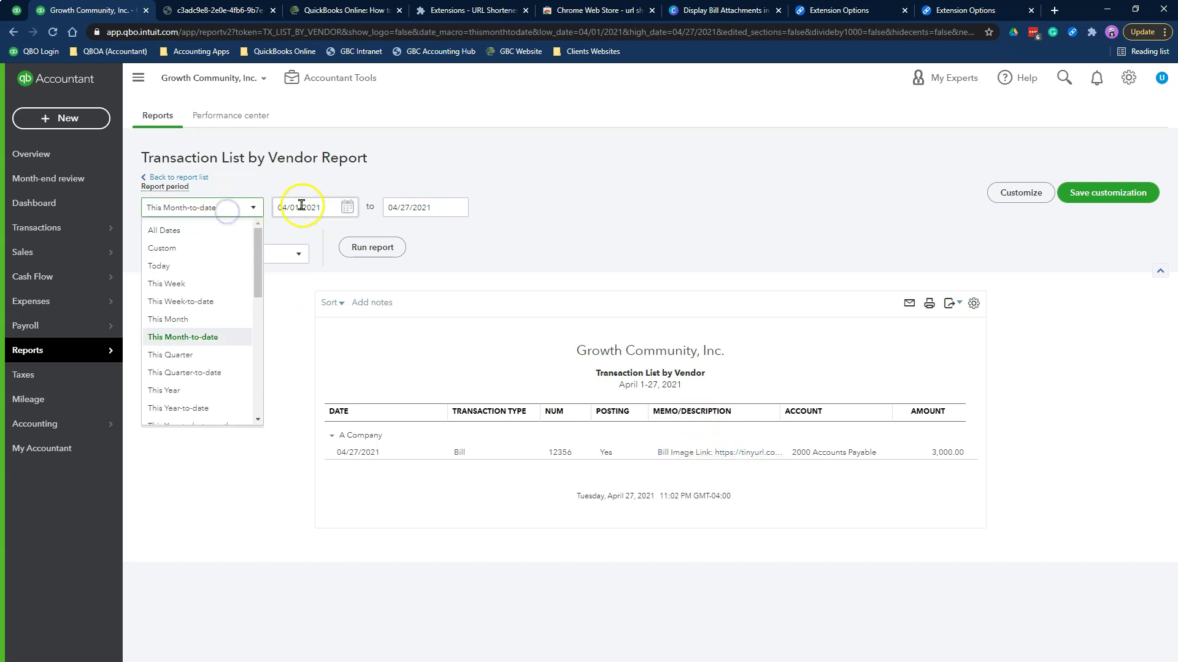
{"action": "left_click", "coordinate": [457, 212]}
{"action": "left_click", "coordinate": [452, 334]}
{"action": "left_click", "coordinate": [392, 250]}
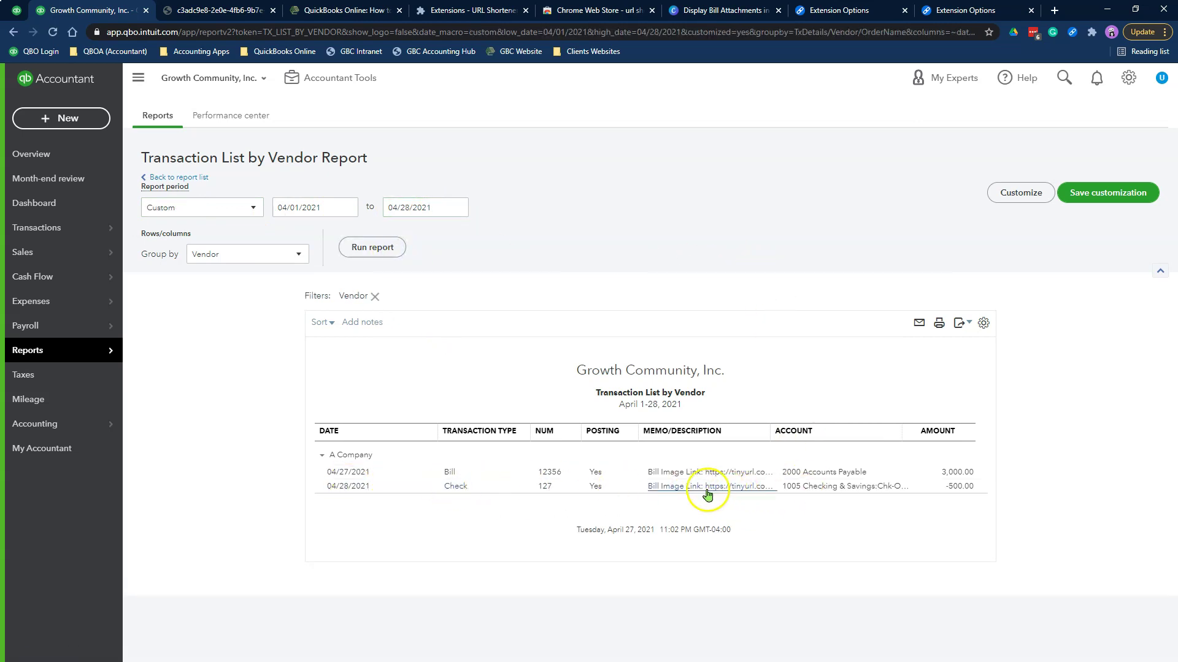
Export the report to PDF and open Sample Credit Card for Training.pdf from the check's tinyurl memo link
{"action": "left_click", "coordinate": [961, 323]}
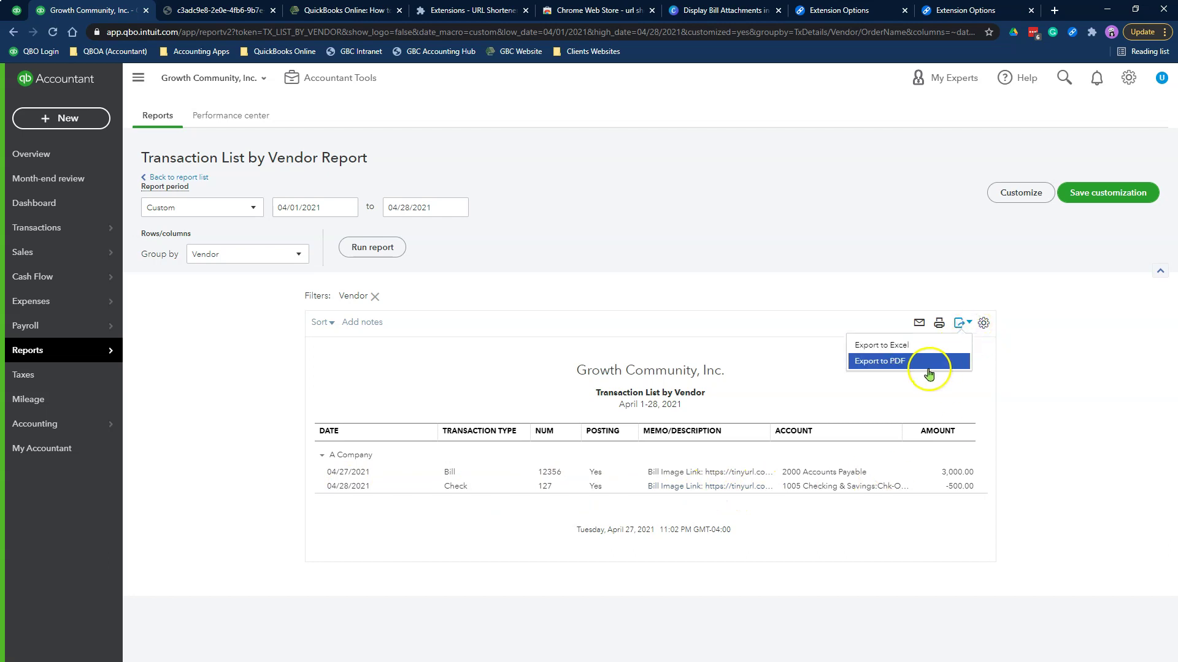
{"action": "left_click", "coordinate": [926, 364]}
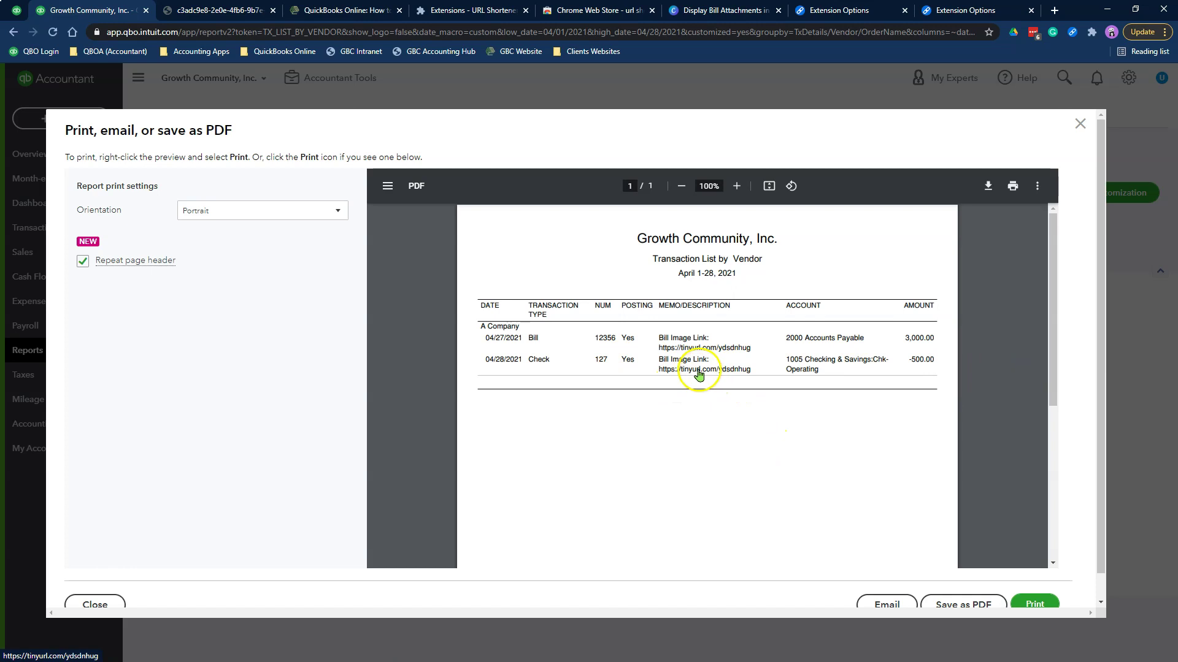
{"action": "left_click", "coordinate": [698, 371]}
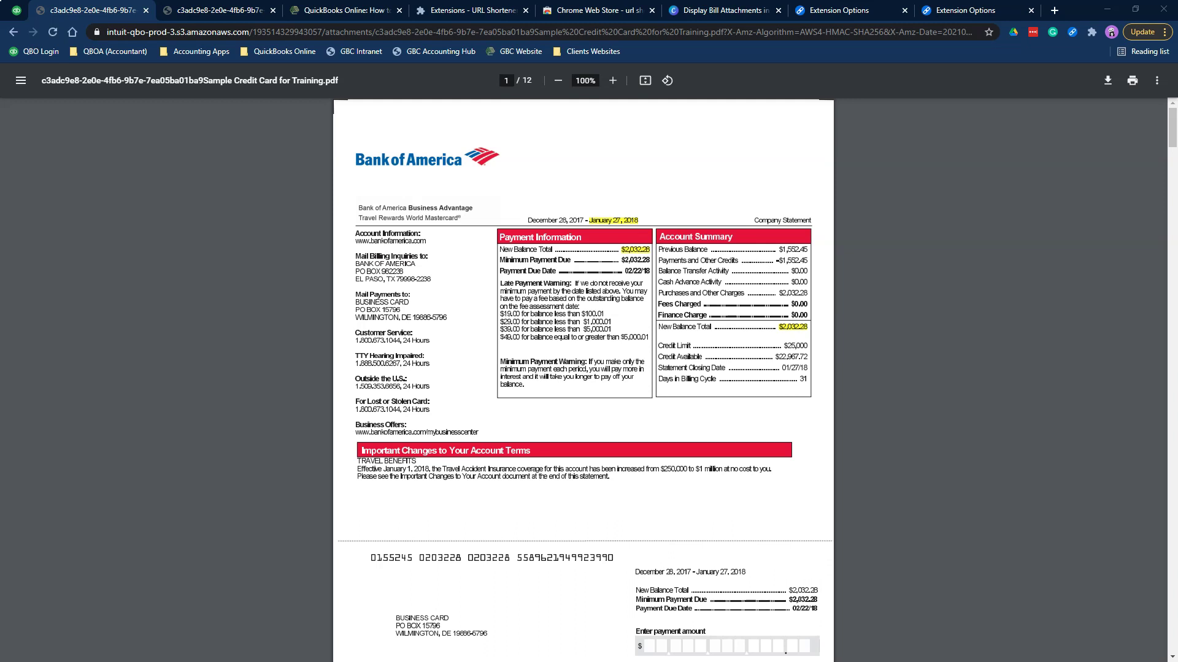
Return to the Goshen Bookkeeping blog article and scroll down toward the 'Save customization' step
{"action": "left_click", "coordinate": [386, 13]}
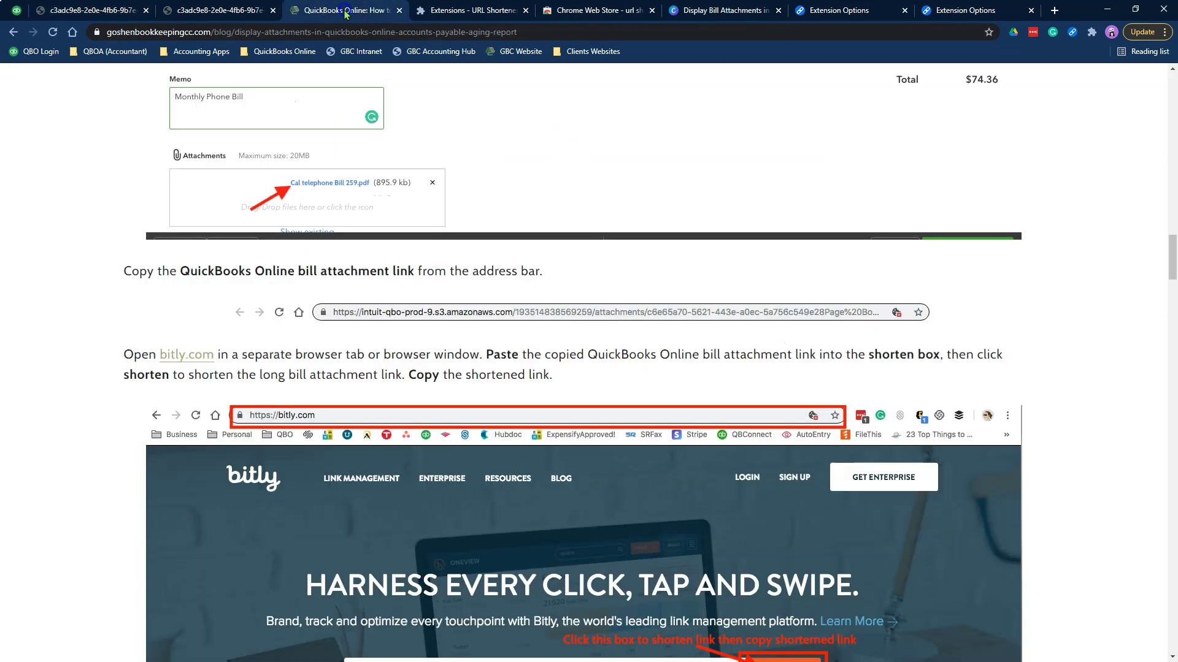
{"action": "scroll", "coordinate": [1099, 389], "scroll_direction": "down", "scroll_amount": 20}
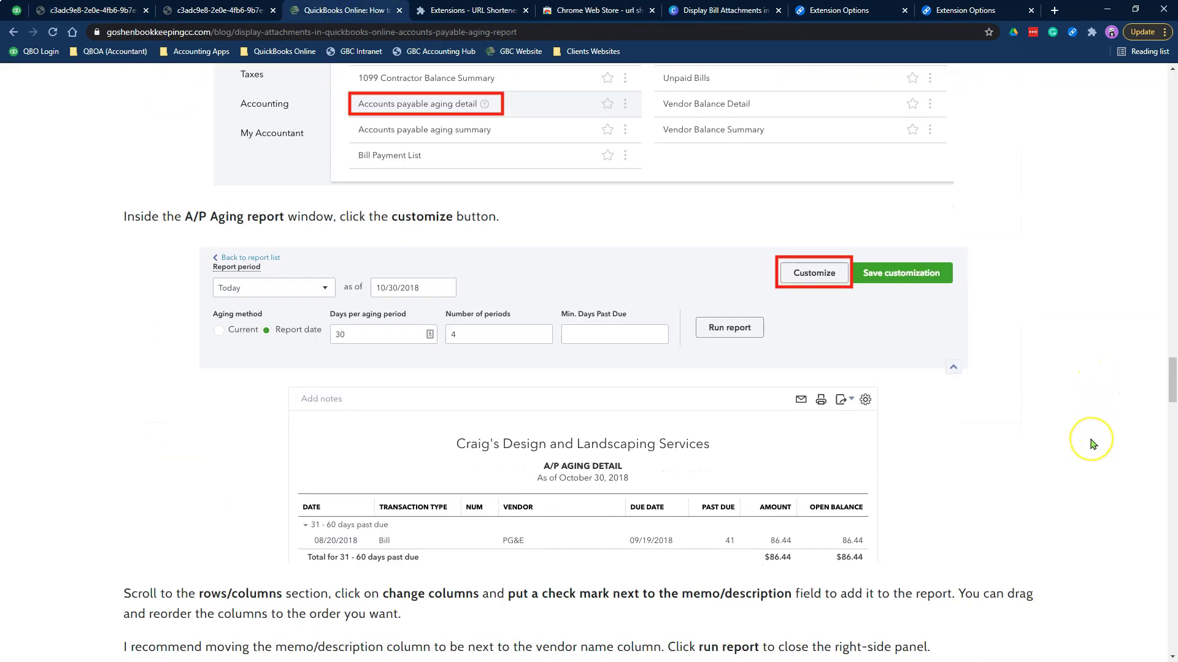
{"action": "scroll", "coordinate": [1092, 443], "scroll_direction": "down", "scroll_amount": 16}
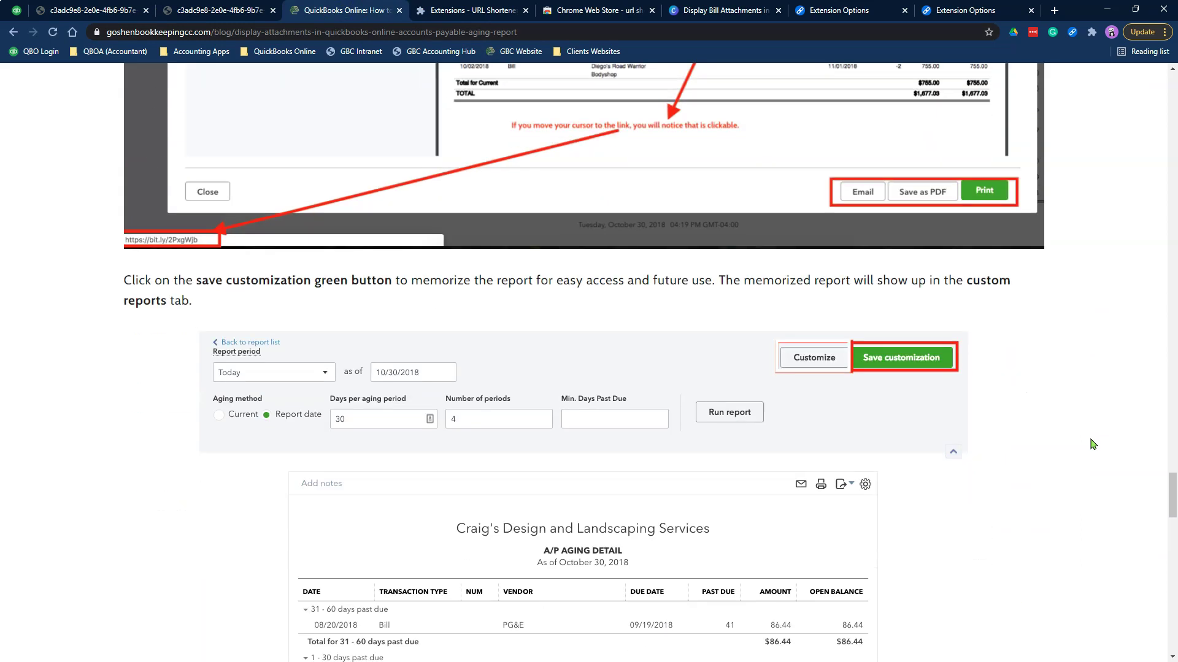